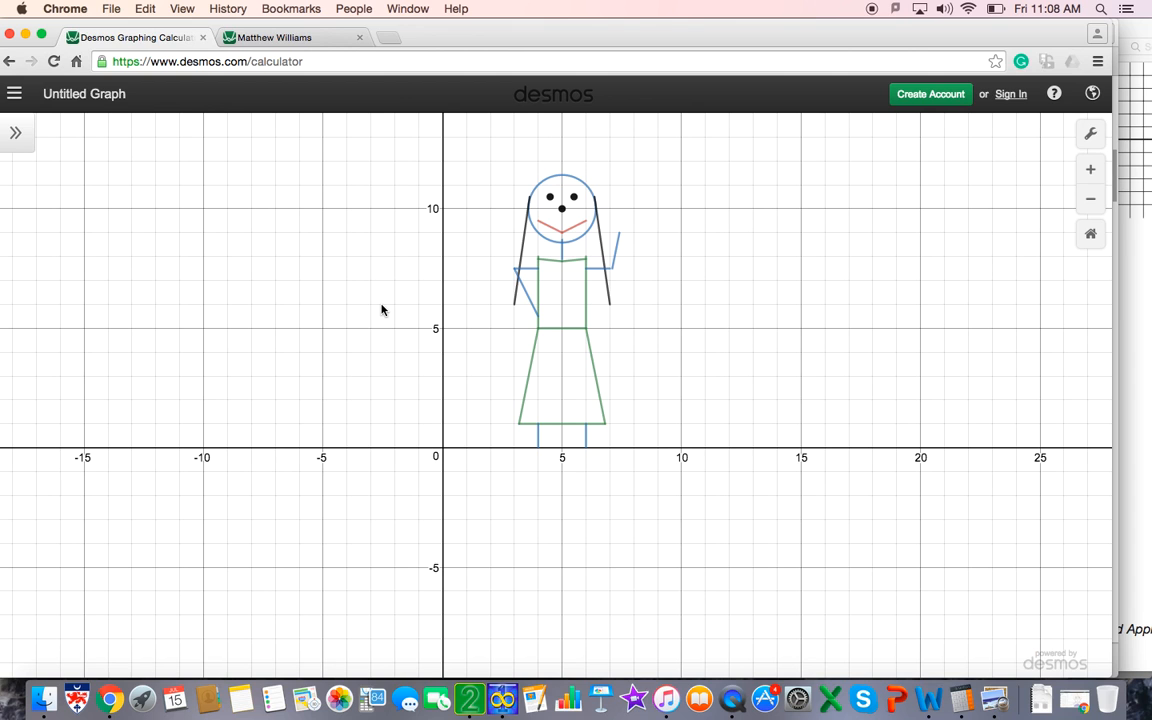
Open the finished portrait graph and toggle its orange logarithmic, sine and exponential curves to examine which hair strands they draw.
{"action": "left_click", "coordinate": [302, 40]}
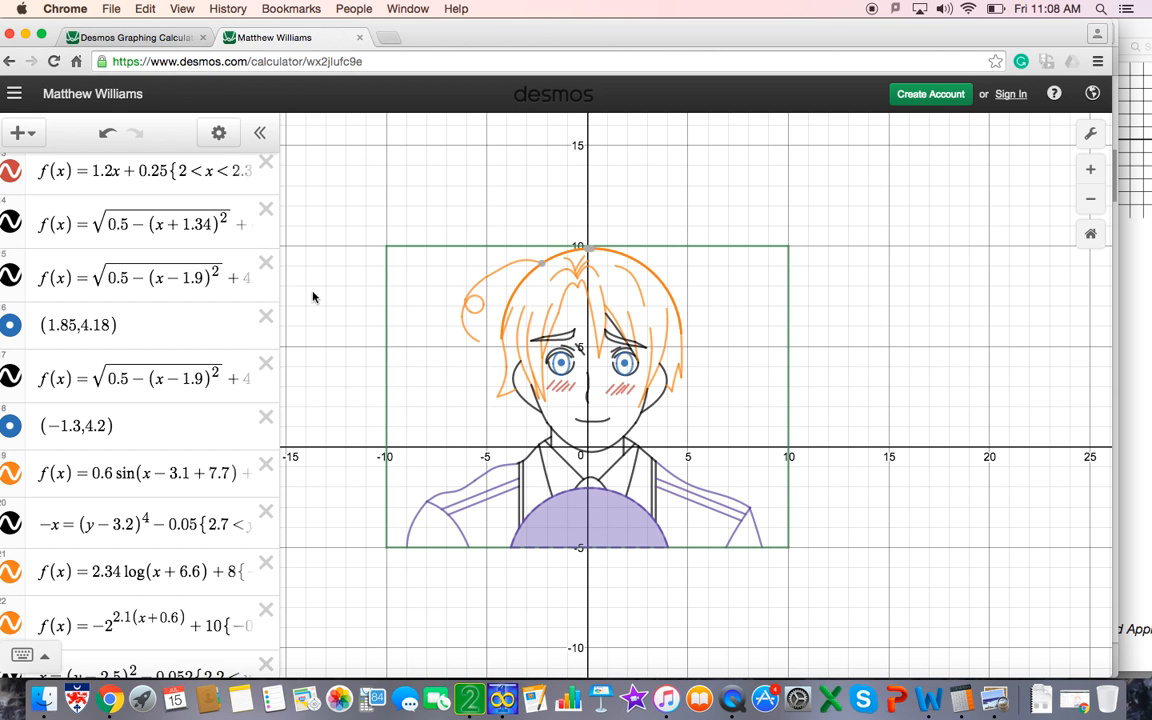
{"action": "scroll", "coordinate": [40, 197], "scroll_direction": "down", "scroll_amount": 1}
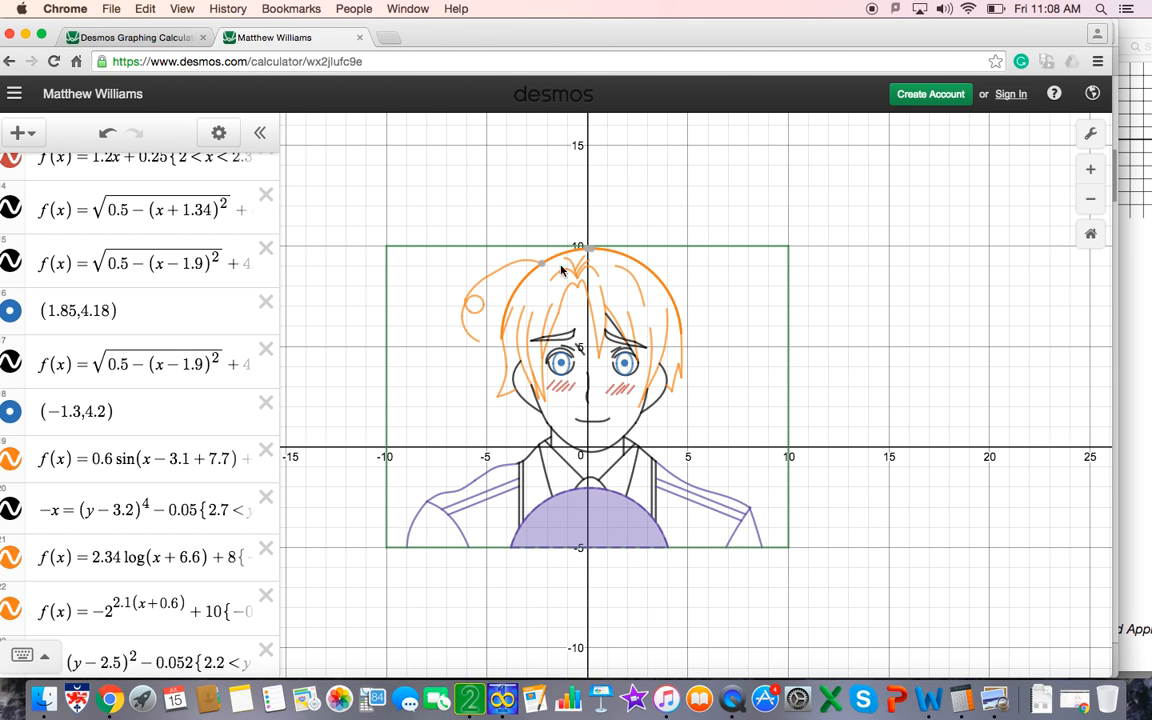
{"action": "left_click", "coordinate": [8, 558]}
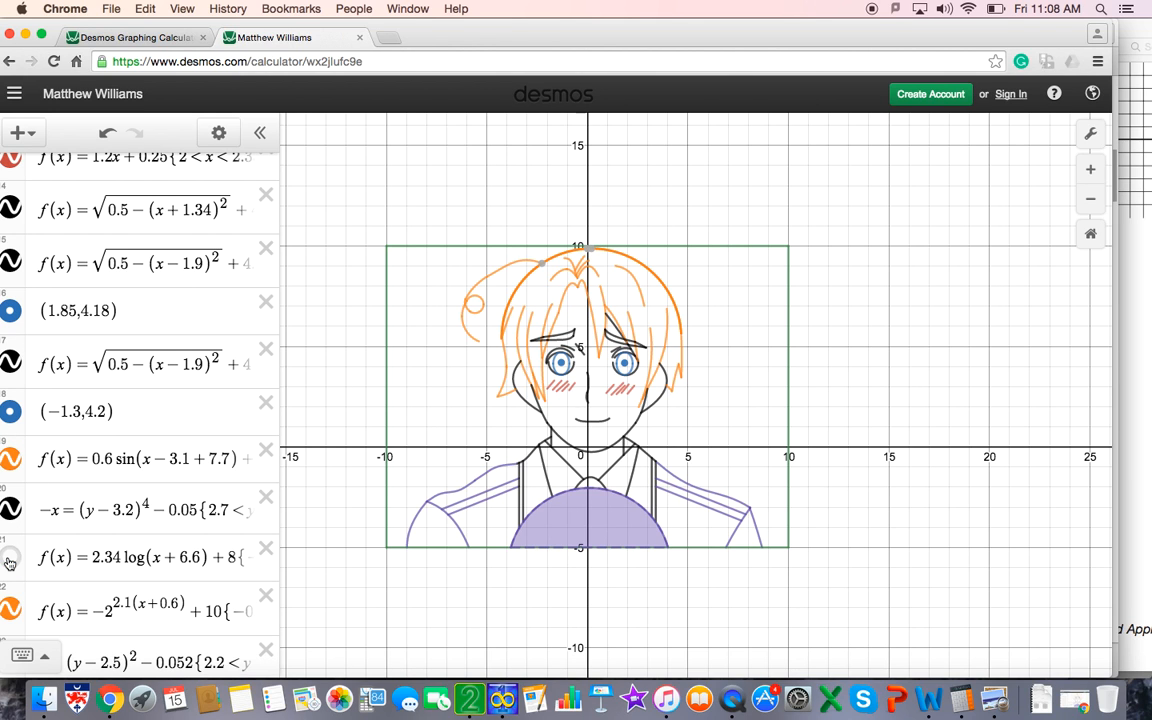
{"action": "left_click", "coordinate": [9, 558]}
{"action": "left_click", "coordinate": [12, 459]}
{"action": "left_click", "coordinate": [12, 459]}
{"action": "left_click", "coordinate": [10, 612]}
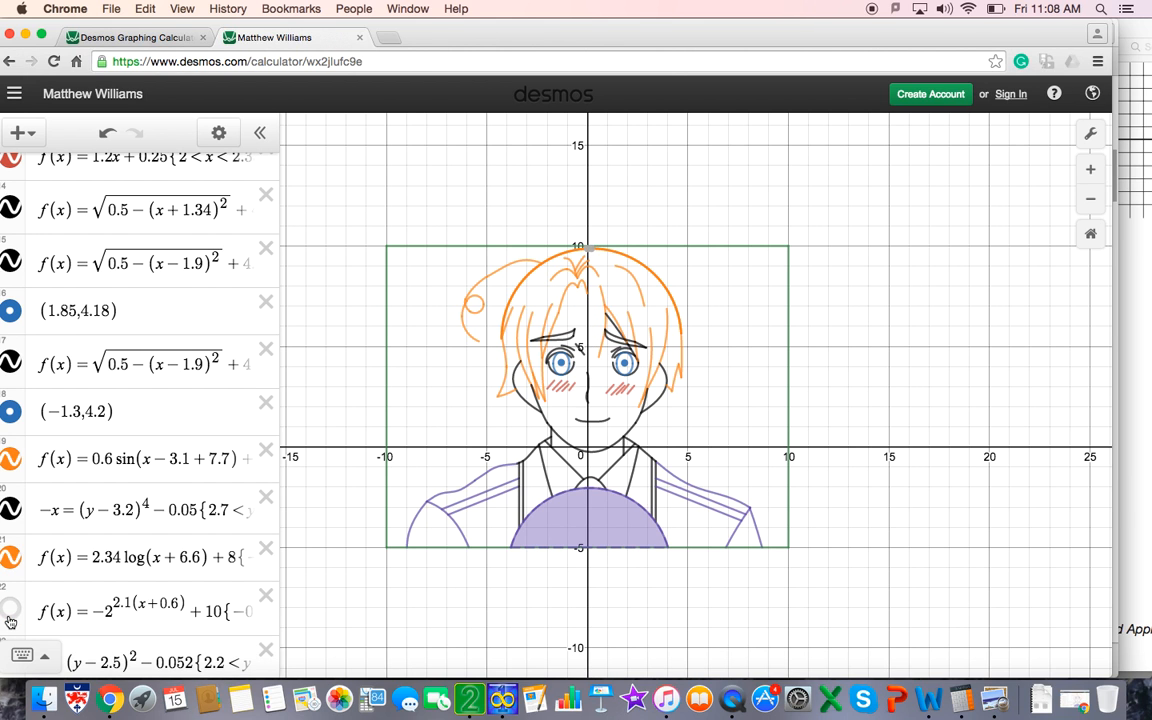
Toggle the portrait's earlier orange hair equations to examine the strands they draw, and return to the stick-figure graph.
{"action": "scroll", "coordinate": [30, 425], "scroll_direction": "up", "scroll_amount": 5}
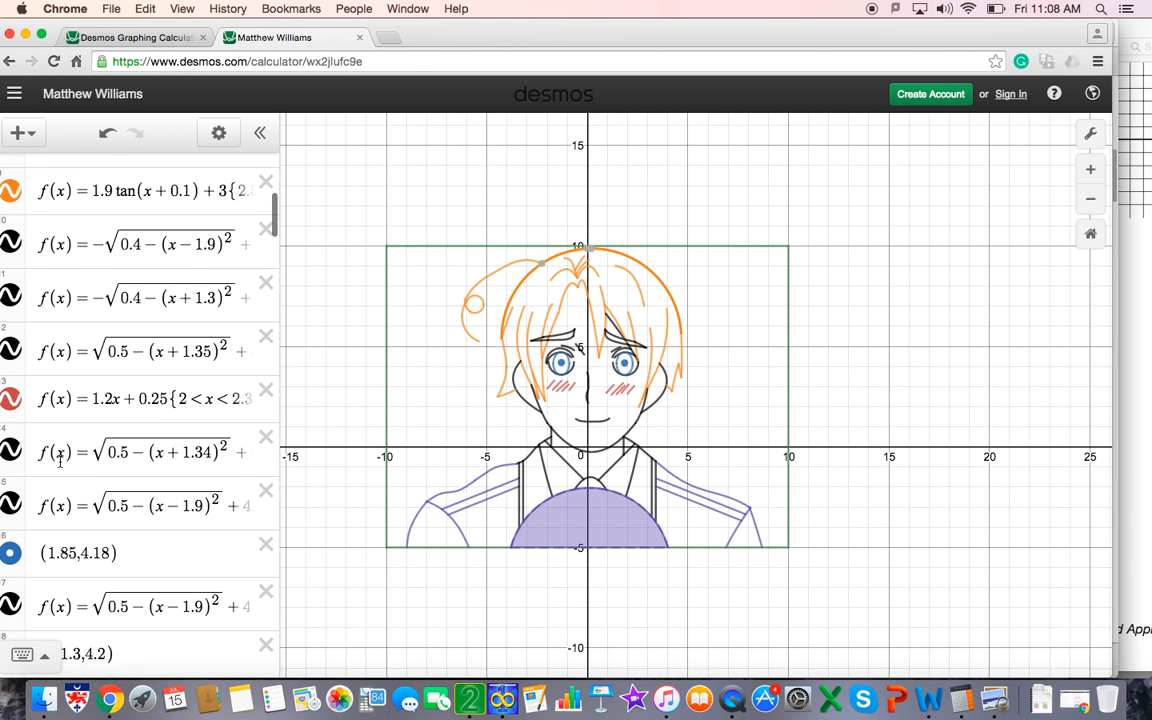
{"action": "scroll", "coordinate": [30, 425], "scroll_direction": "up", "scroll_amount": 1}
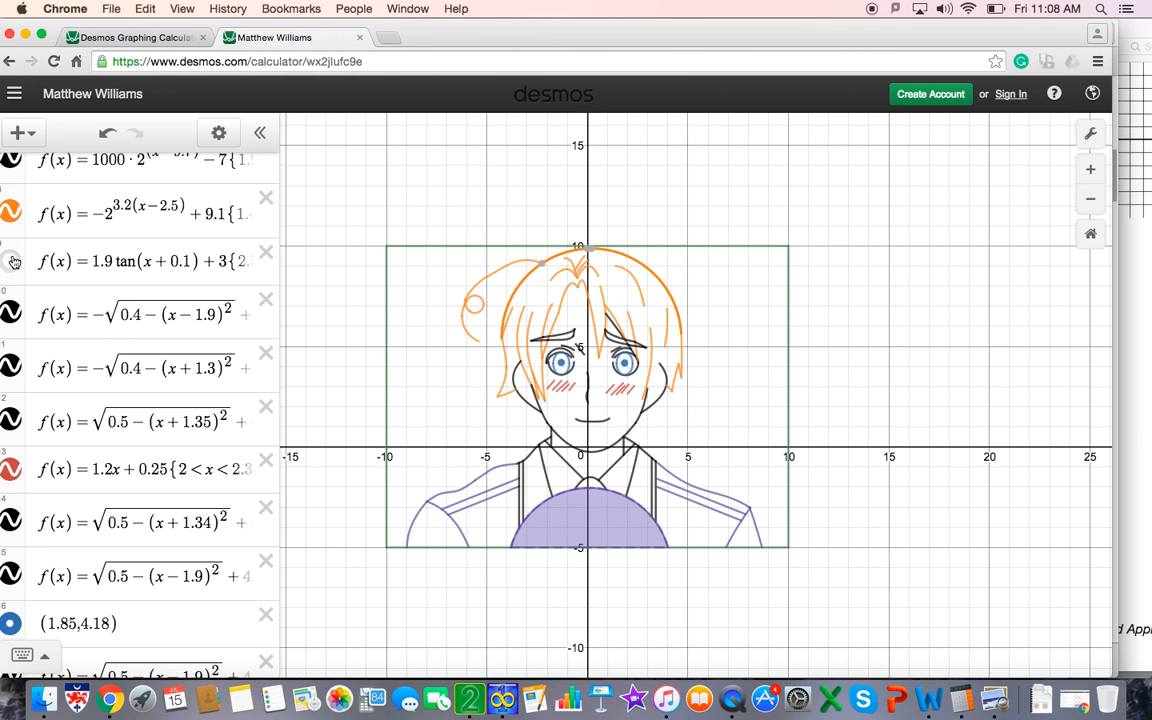
{"action": "left_click", "coordinate": [14, 216]}
{"action": "left_click", "coordinate": [15, 219]}
{"action": "scroll", "coordinate": [14, 219], "scroll_direction": "up", "scroll_amount": 5}
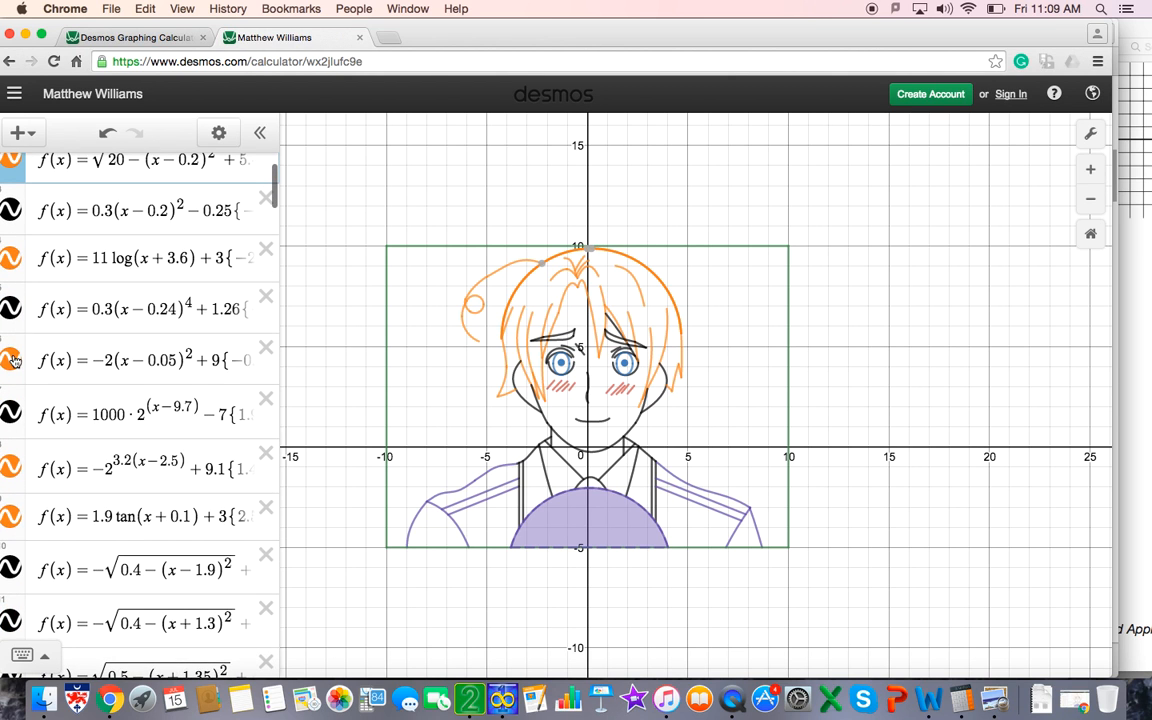
{"action": "left_click", "coordinate": [14, 361]}
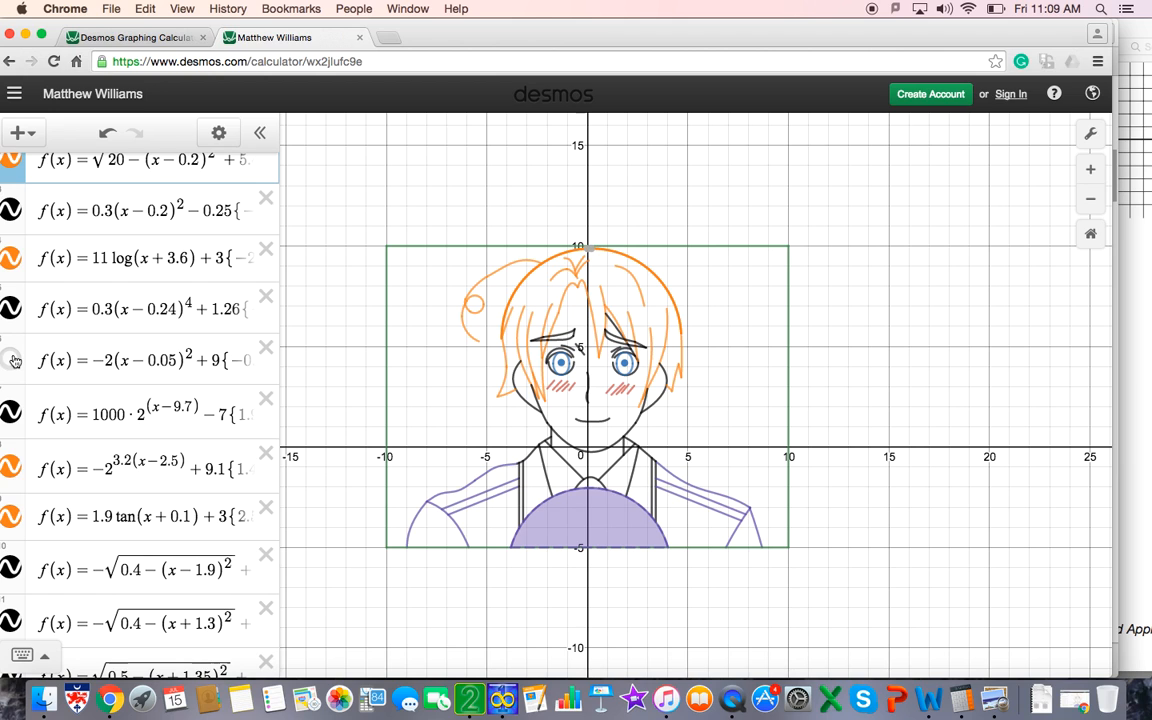
{"action": "left_click", "coordinate": [12, 263]}
{"action": "left_click", "coordinate": [12, 263]}
{"action": "left_click", "coordinate": [118, 37]}
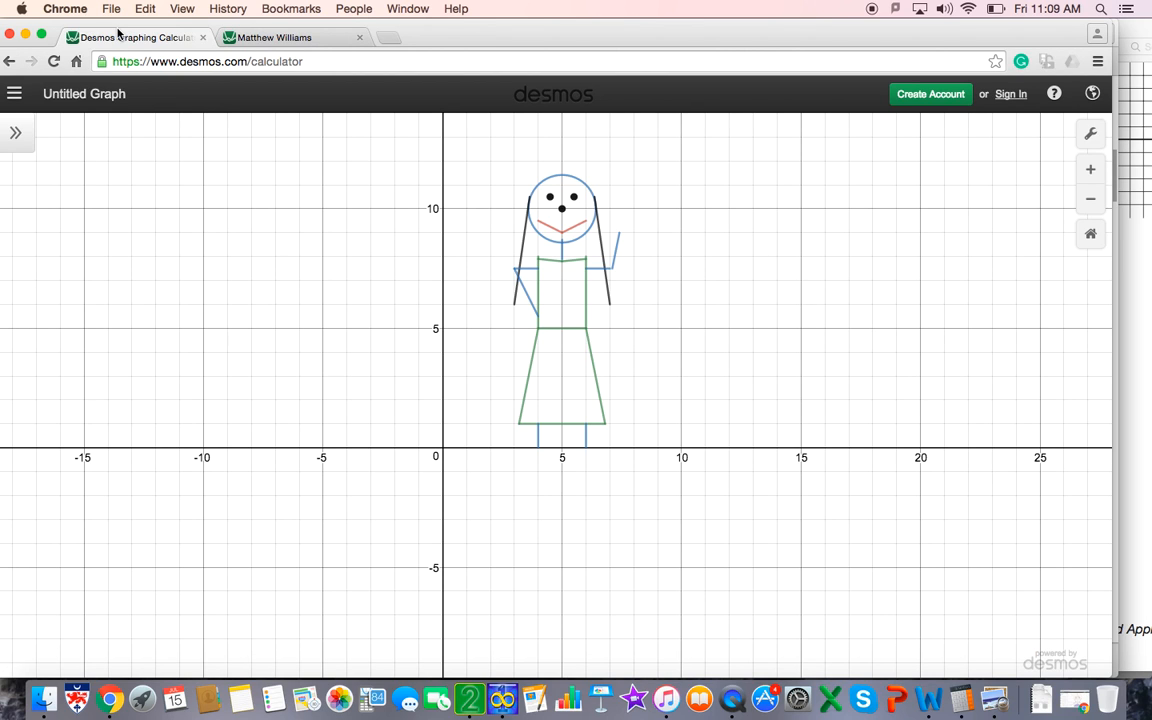
Open the Desmos website in a new browser tab and start a blank graph.
{"action": "left_click", "coordinate": [395, 38]}
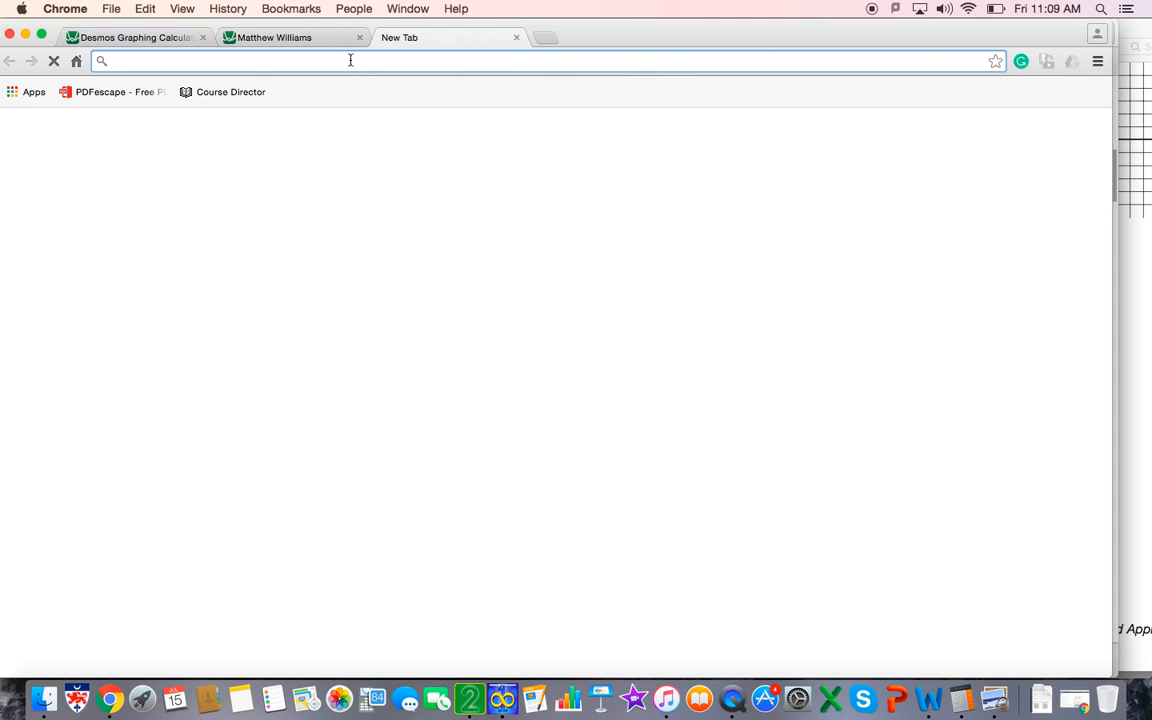
{"action": "type", "text": "des"}
{"action": "key", "text": "Return"}
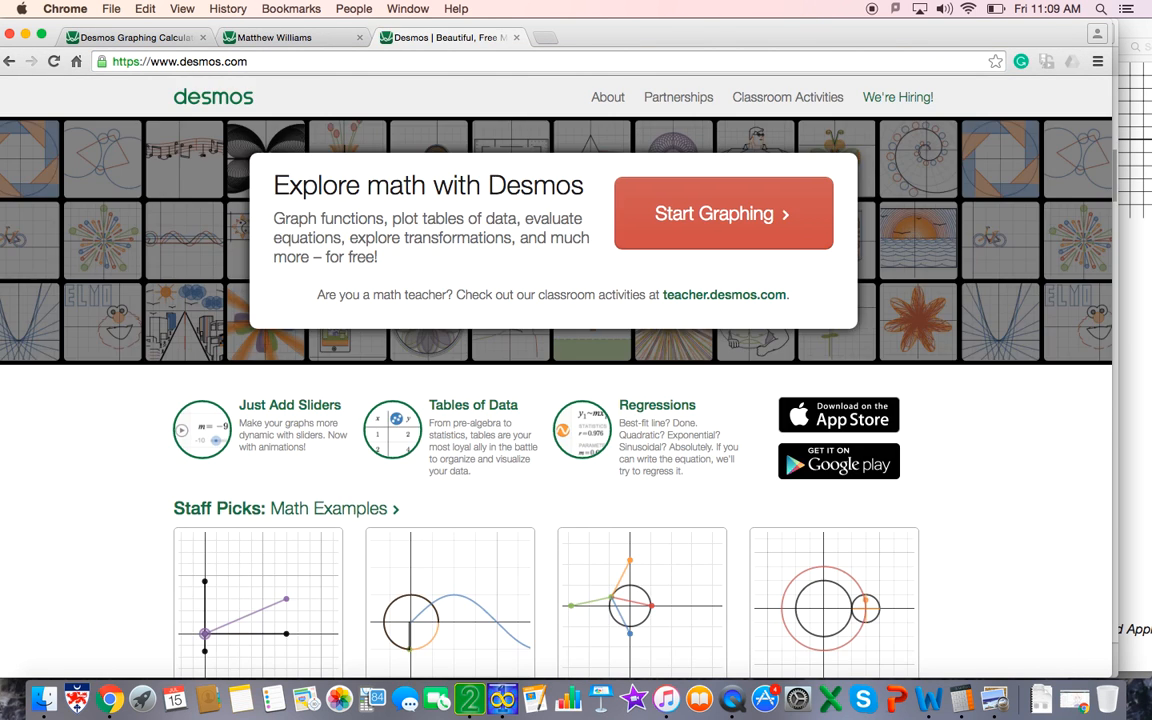
{"action": "left_click", "coordinate": [706, 230]}
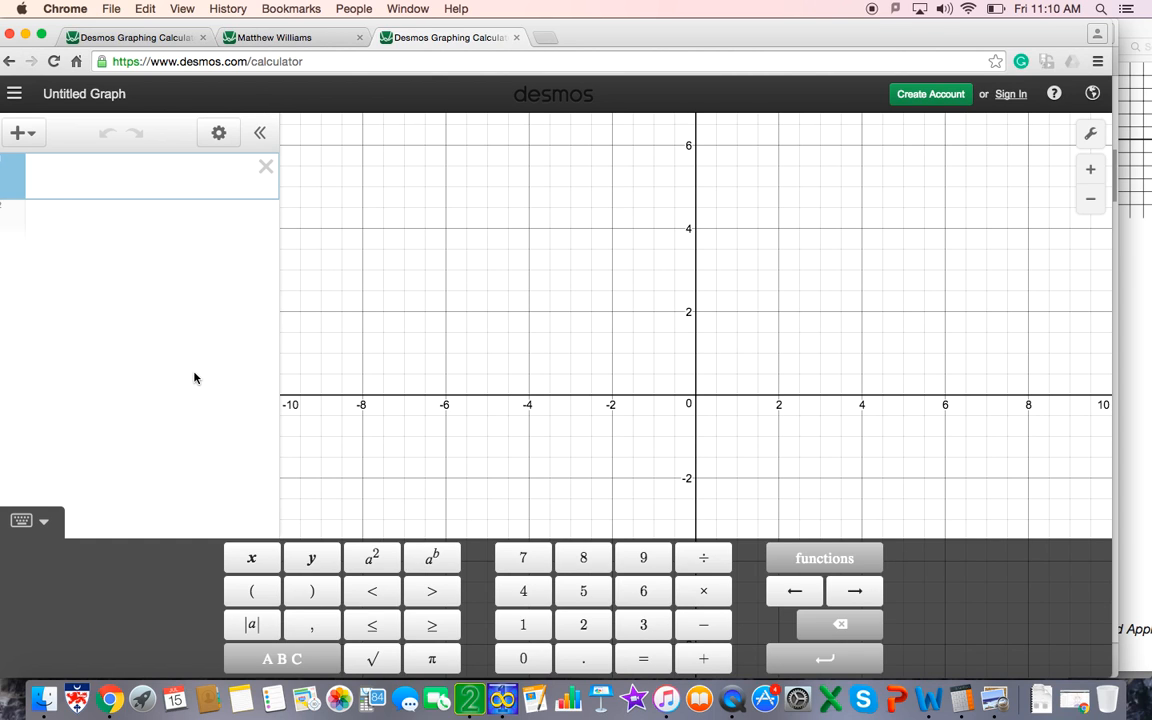
Graph the circle x^2 + y^2 = 4 as the first expression.
{"action": "type", "text": "x"}
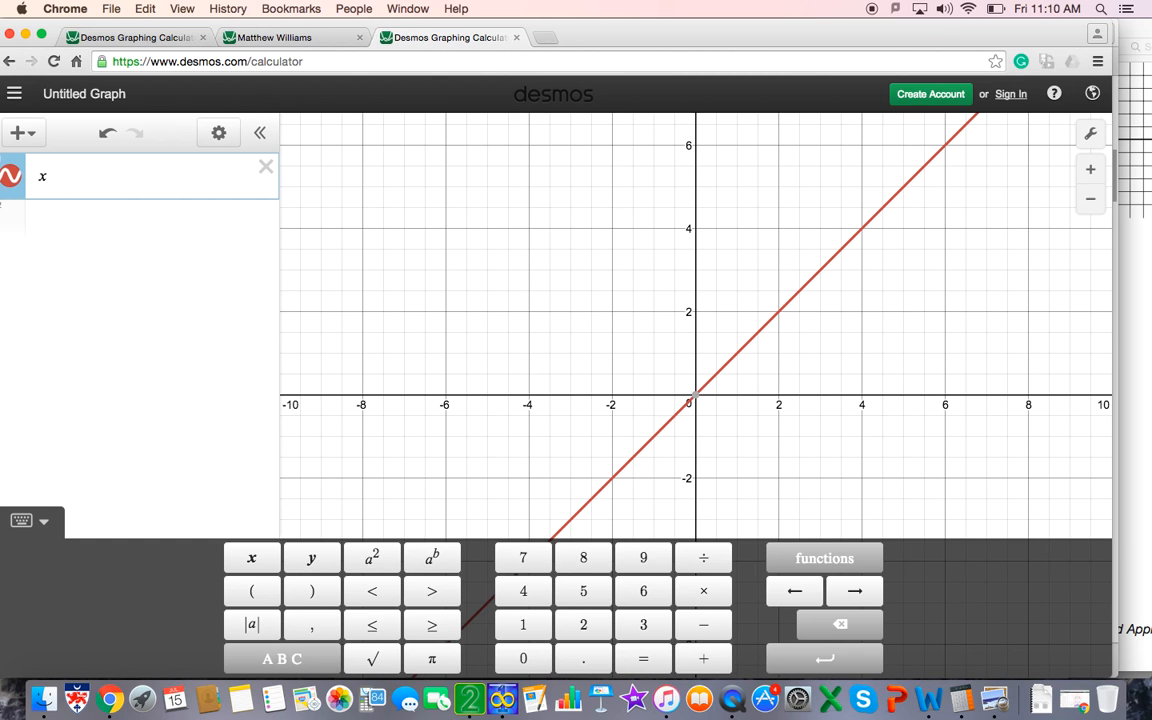
{"action": "type", "text": "^2"}
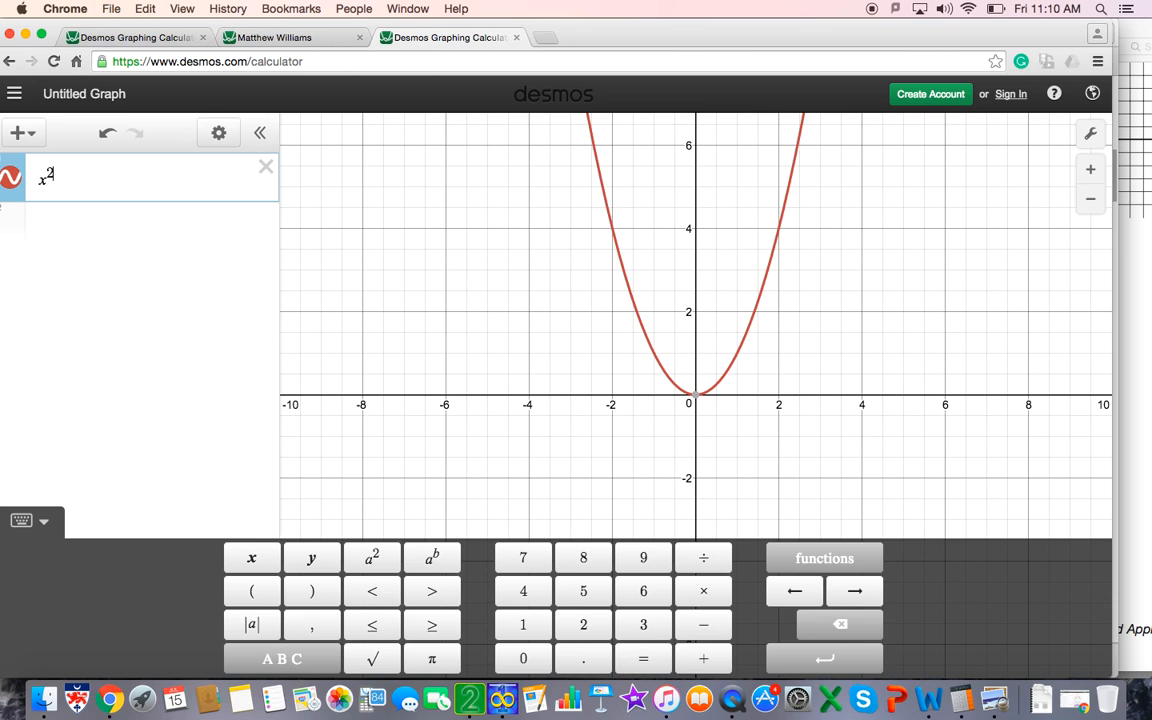
{"action": "type", "text": "+y"}
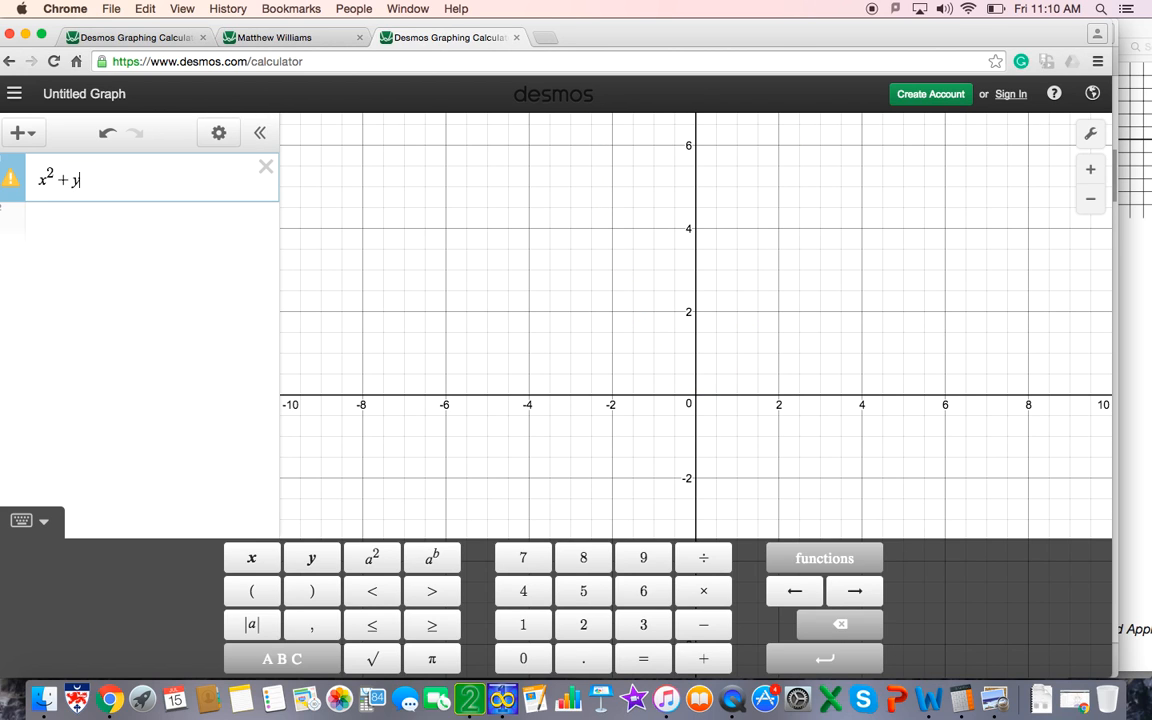
{"action": "type", "text": "^2="}
{"action": "type", "text": "4"}
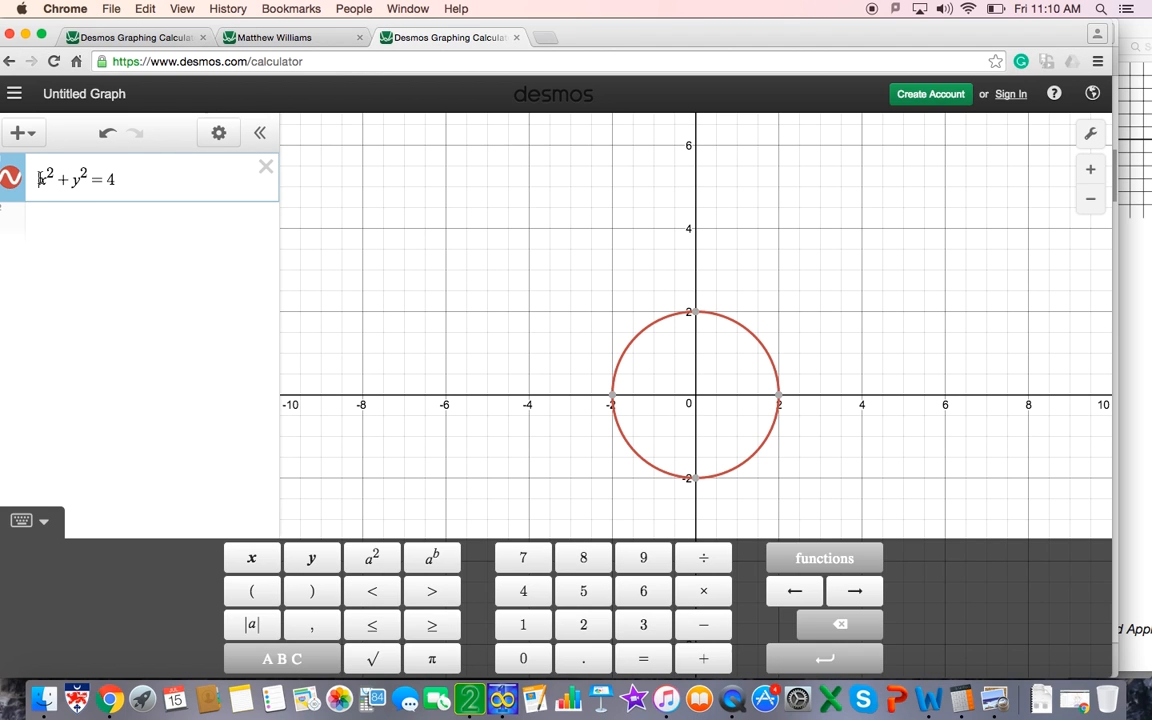
Enclose x and y each in parentheses so the circle equation reads (x)^2 + (y)^2 = 4.
{"action": "type", "text": "("}
{"action": "key", "text": "Right"}
{"action": "type", "text": ")"}
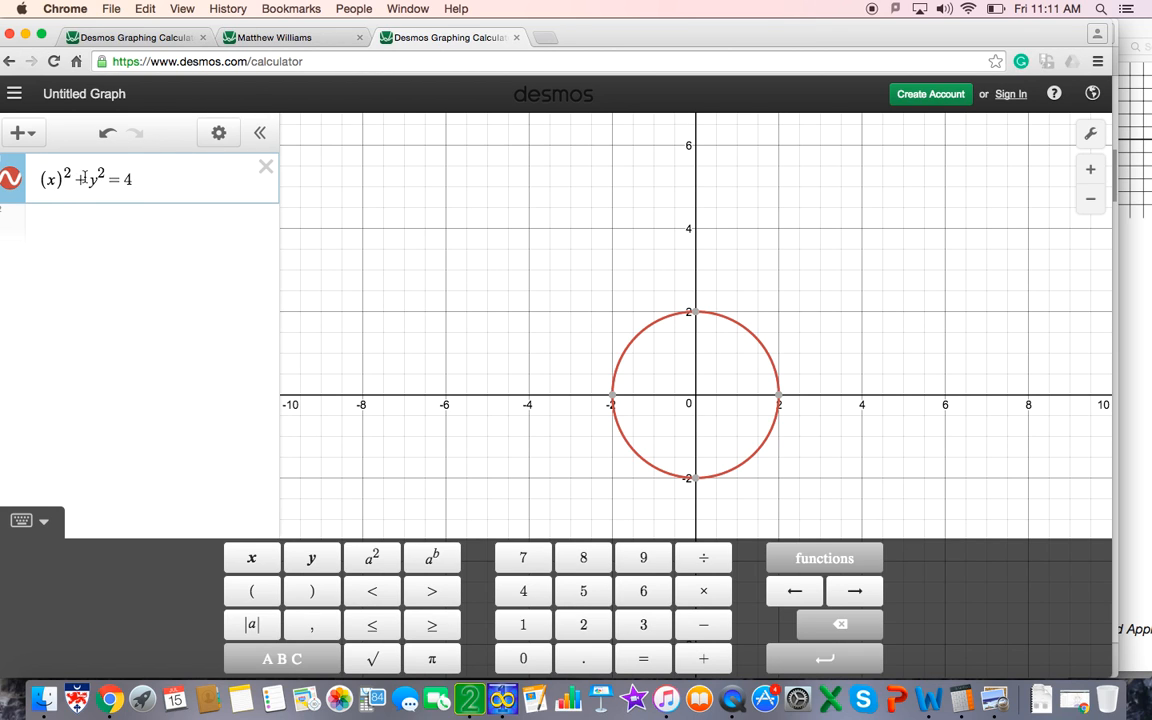
{"action": "left_click", "coordinate": [90, 179]}
{"action": "type", "text": "("}
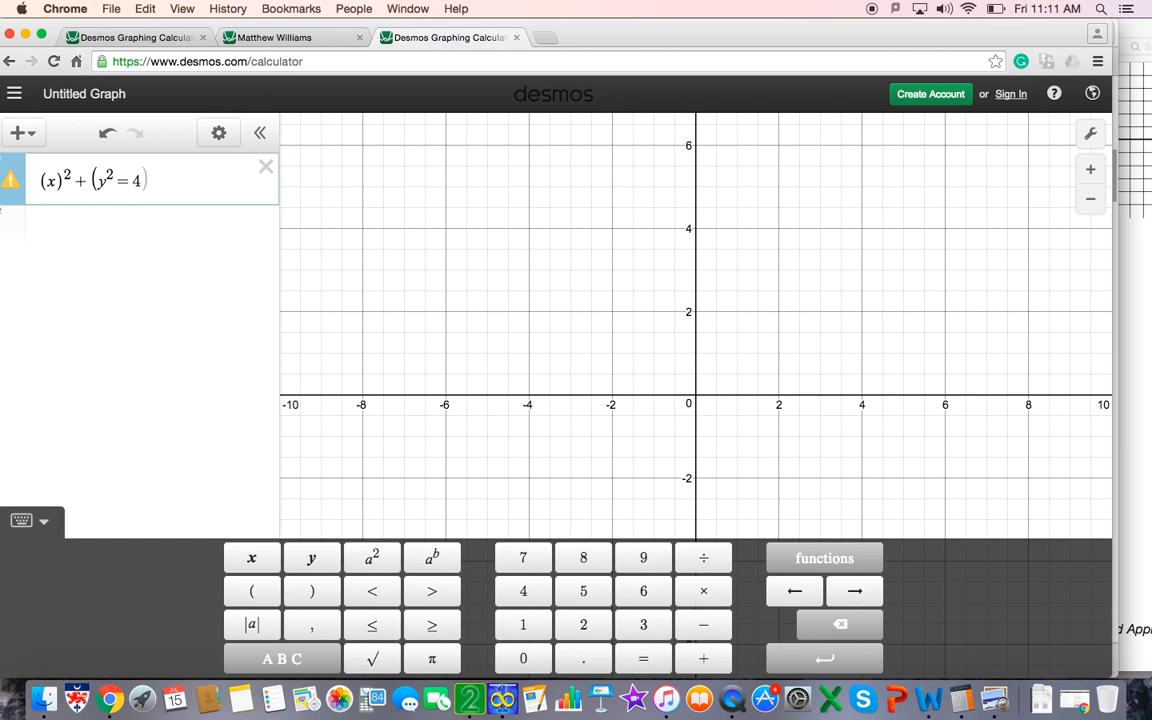
{"action": "key", "text": "Right"}
{"action": "type", "text": ")"}
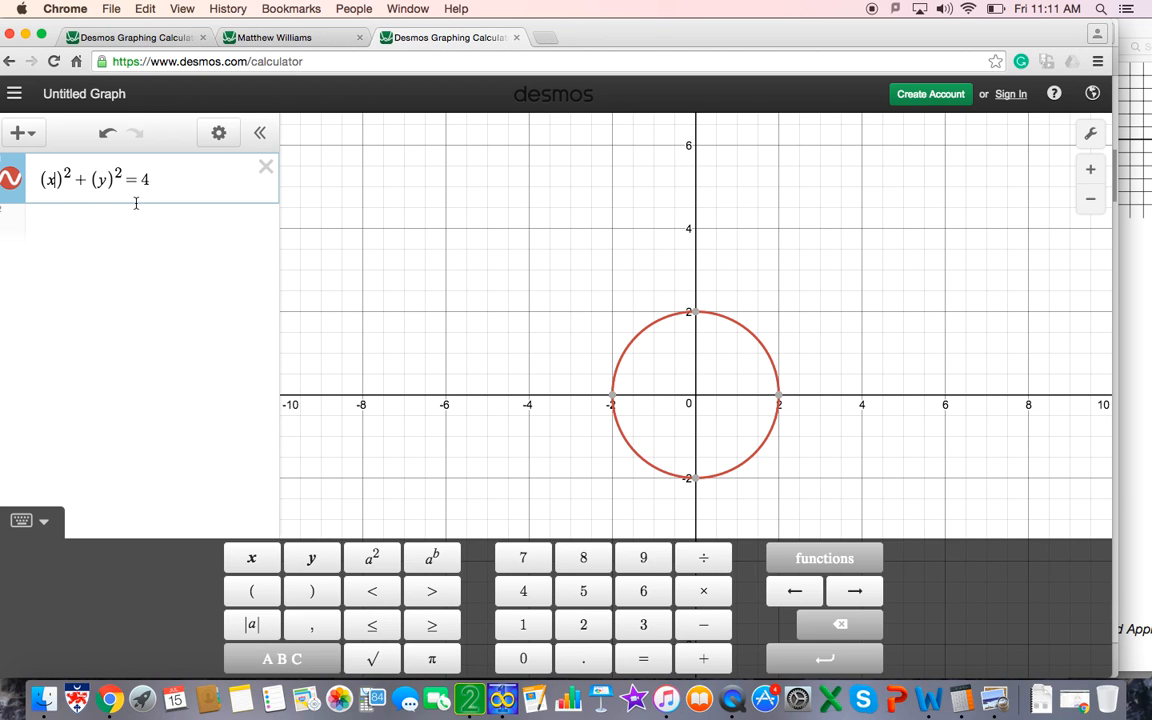
Shift the circle's centre to (5, 10) by changing its equation to (x-5)^2 + (y-10)^2 = 4.
{"action": "type", "text": "-5"}
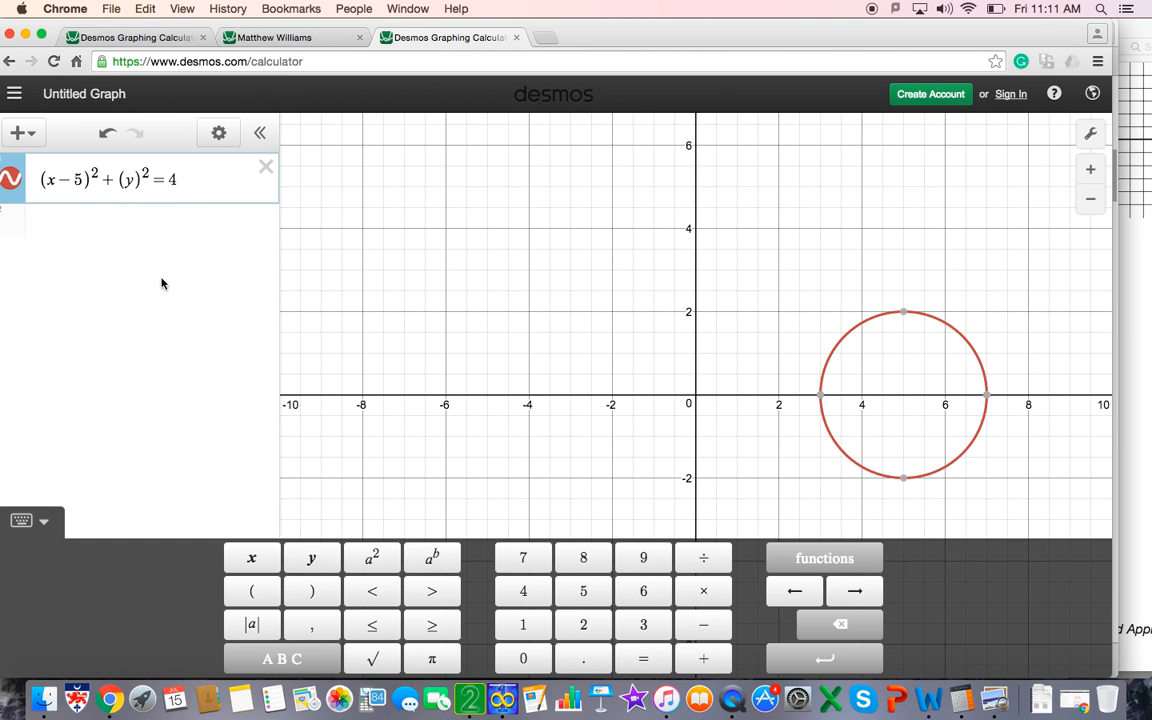
{"action": "type", "text": "-1"}
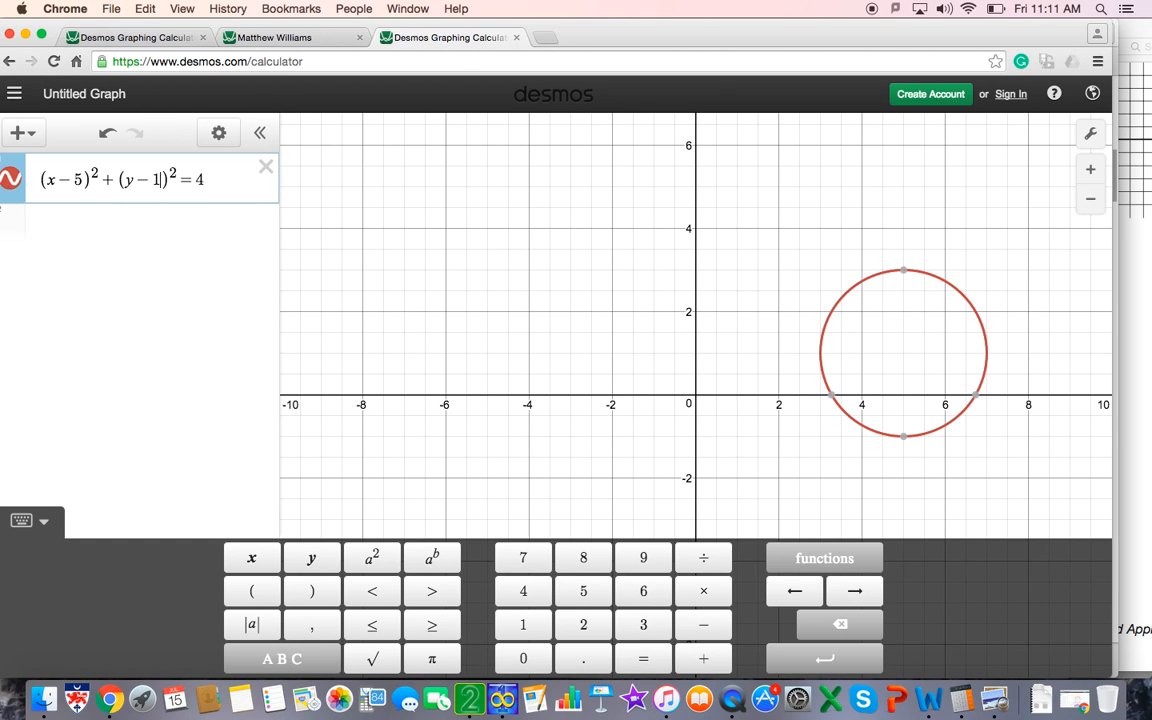
{"action": "type", "text": "0"}
{"action": "scroll", "coordinate": [535, 276], "scroll_direction": "up", "scroll_amount": 2}
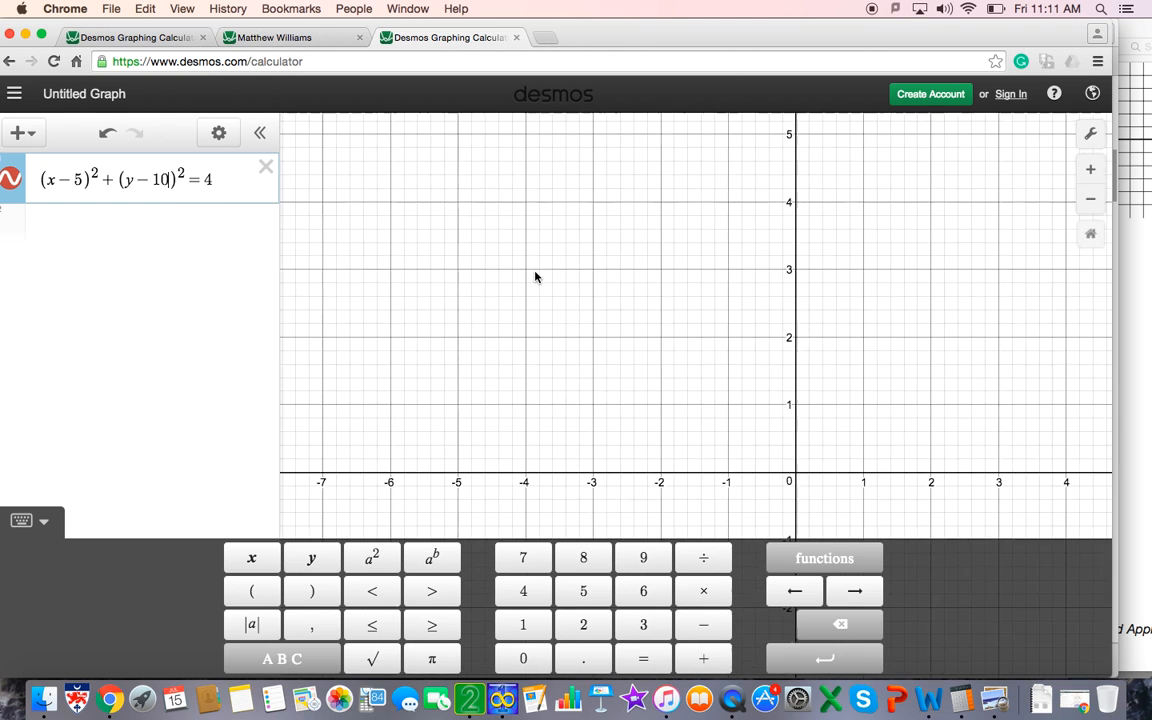
{"action": "scroll", "coordinate": [535, 276], "scroll_direction": "down", "scroll_amount": 3}
{"action": "left_click_drag", "start_coordinate": [553, 226], "coordinate": [542, 401]}
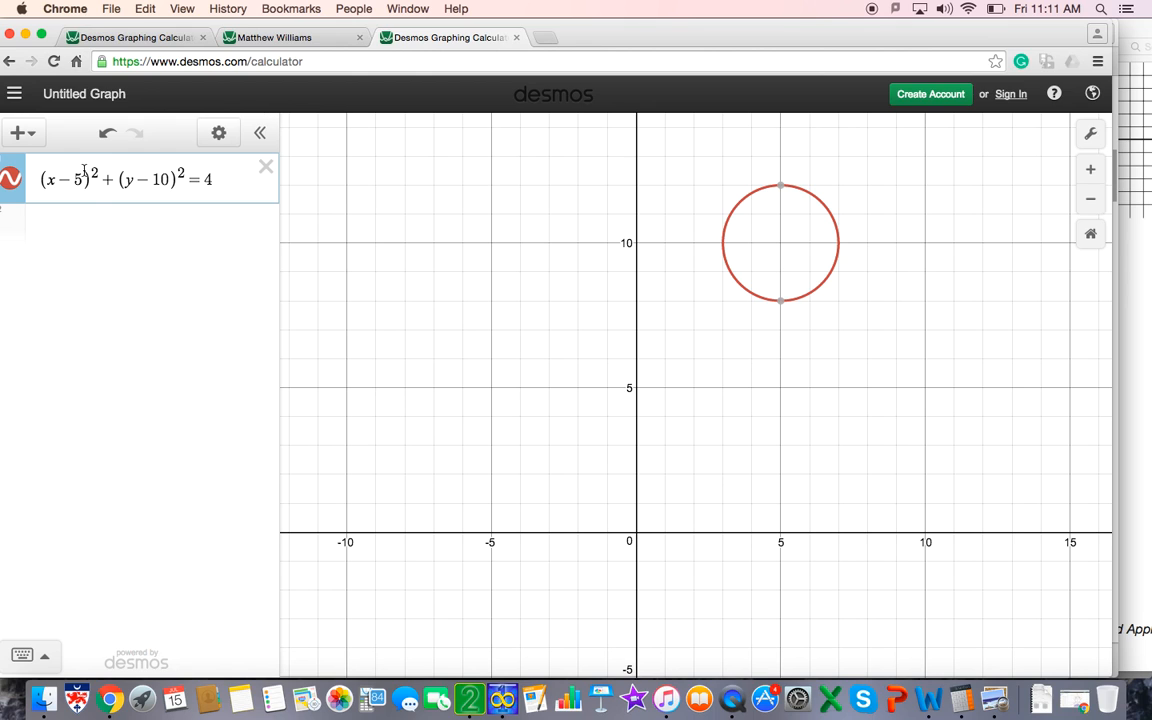
Add the vertical line x = 5 as the second expression, running through the circle's centre.
{"action": "left_click", "coordinate": [95, 229]}
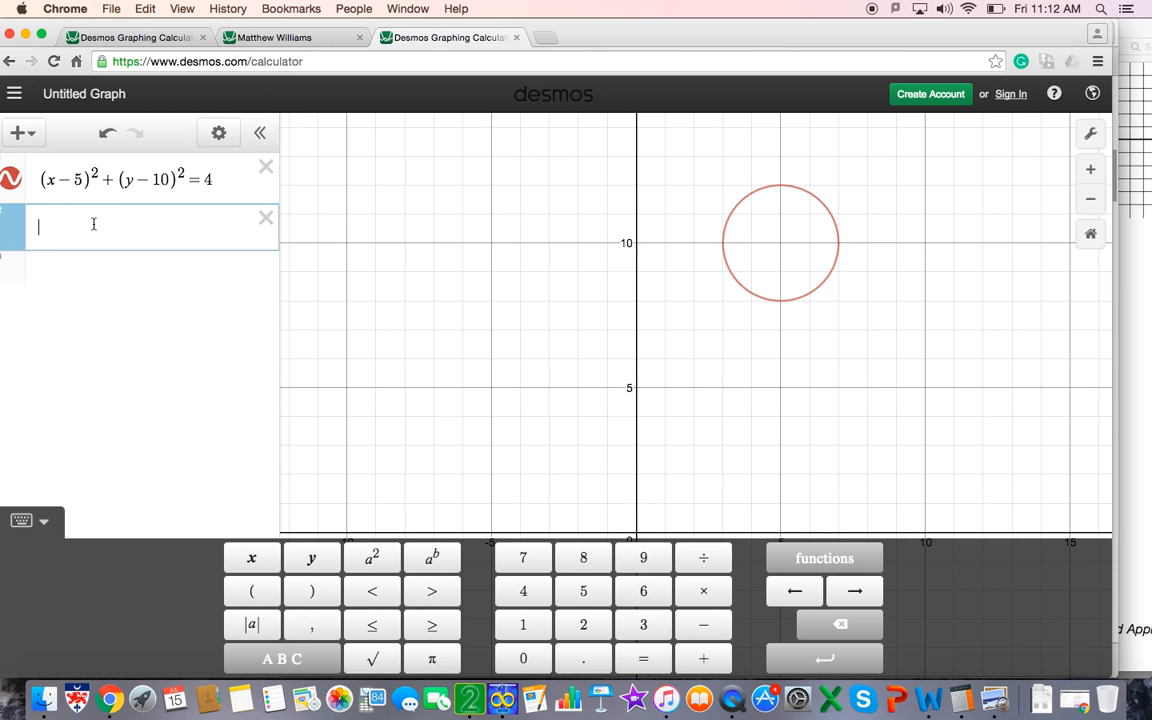
{"action": "type", "text": "x="}
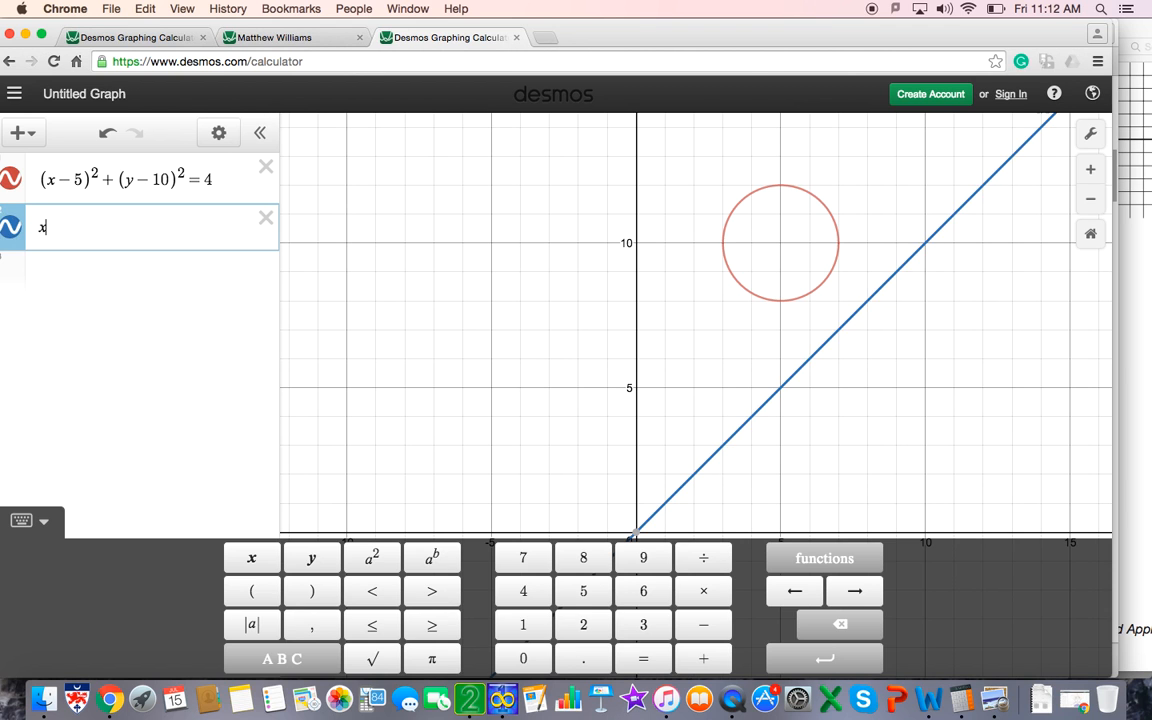
{"action": "left_click", "coordinate": [445, 237]}
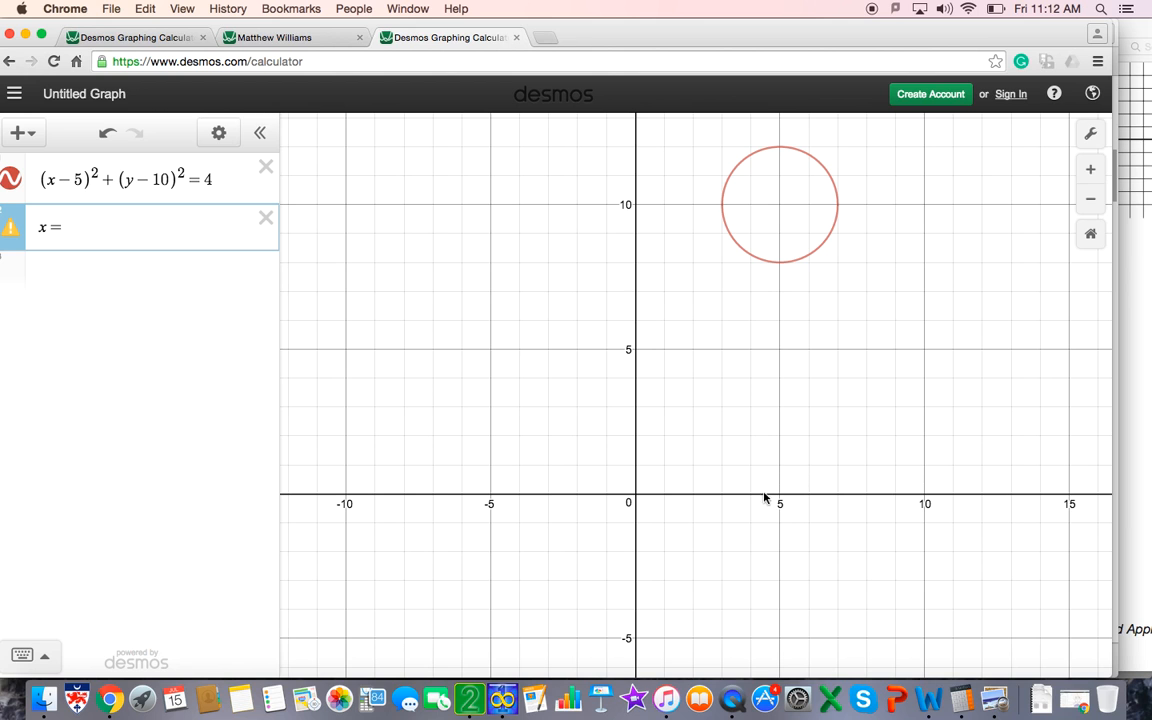
{"action": "left_click", "coordinate": [159, 218]}
{"action": "type", "text": "5"}
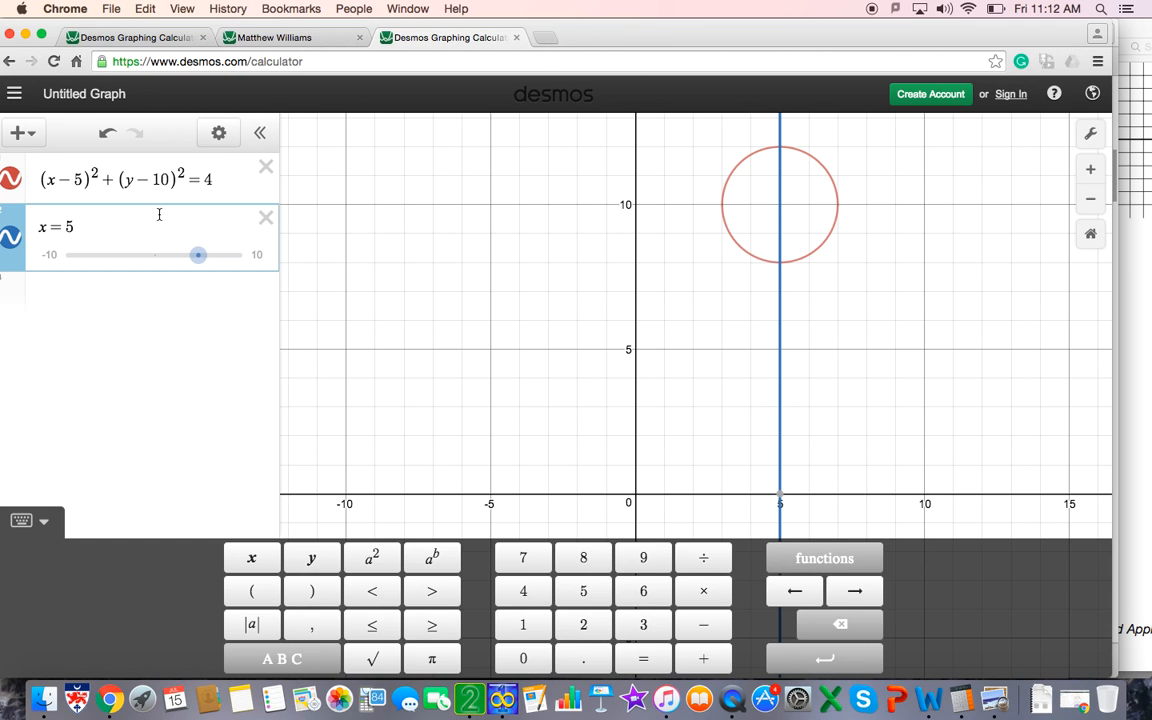
Try the vertical line's slider at x = -1.4, and set the equation back to x = 5.
{"action": "left_click", "coordinate": [141, 254]}
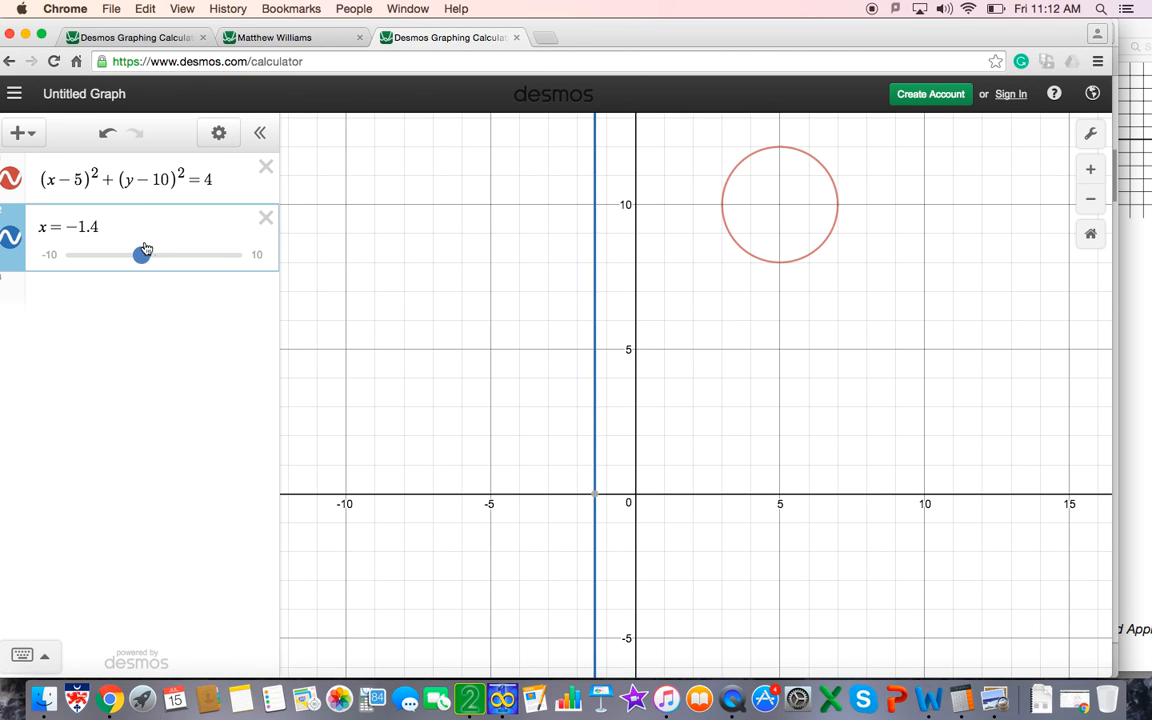
{"action": "left_click", "coordinate": [95, 226]}
{"action": "key", "text": "BackSpace"}
{"action": "key", "text": "BackSpace"}
{"action": "key", "text": "BackSpace"}
{"action": "key", "text": "BackSpace"}
{"action": "type", "text": "5 "}
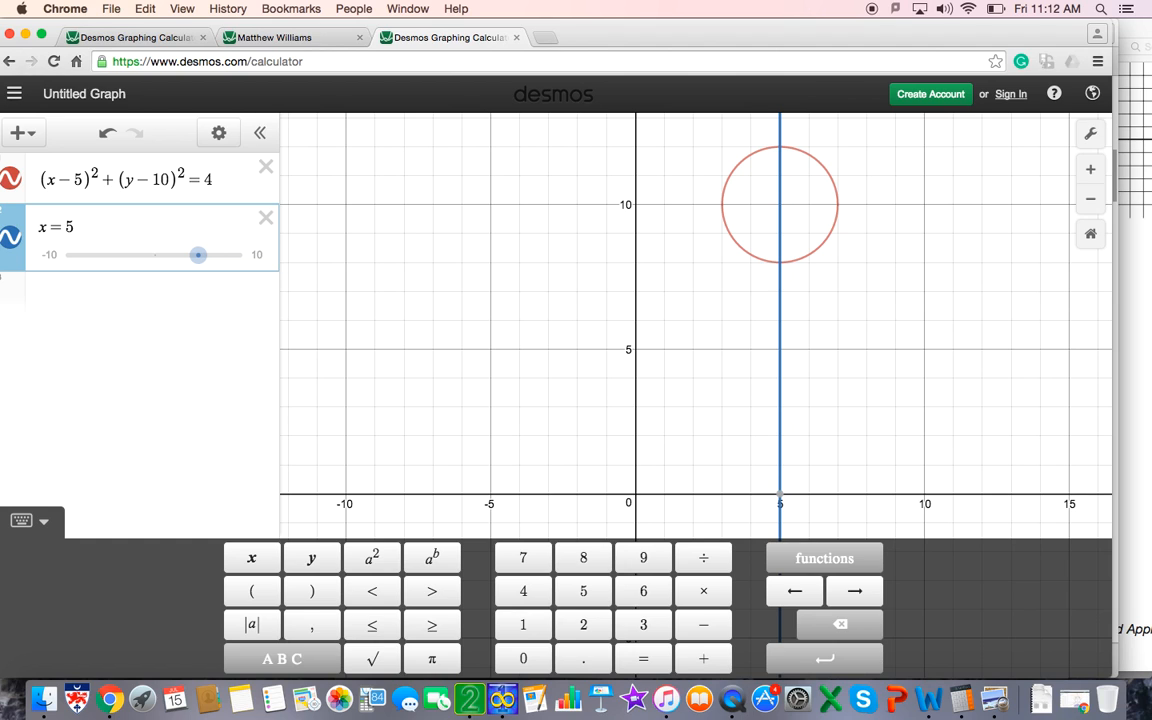
Restrict the vertical line x = 5 to {0 < y < 8} and start a new empty expression.
{"action": "type", "text": "{"}
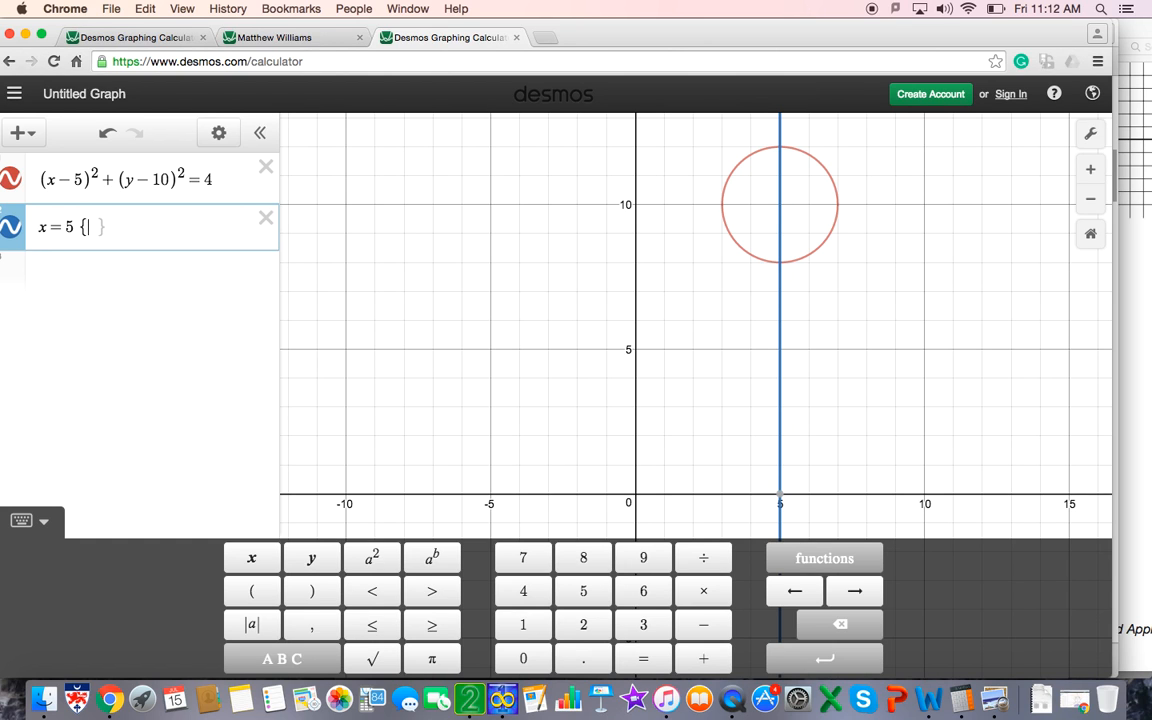
{"action": "type", "text": "0 < "}
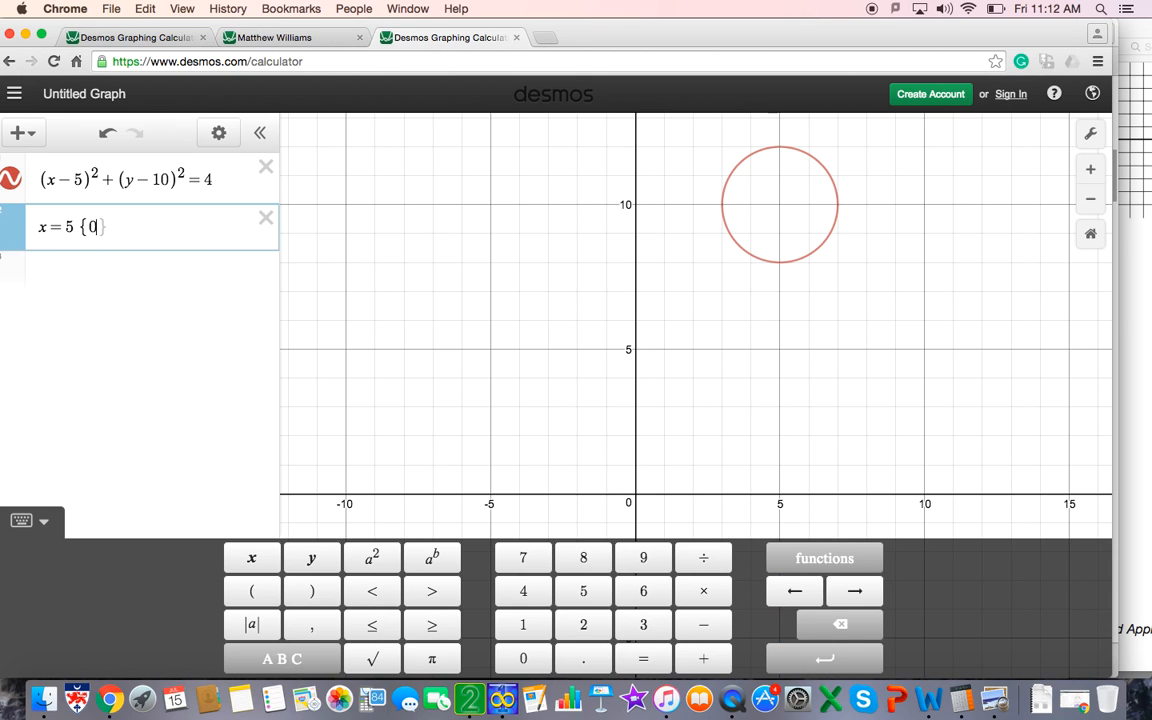
{"action": "type", "text": "y "}
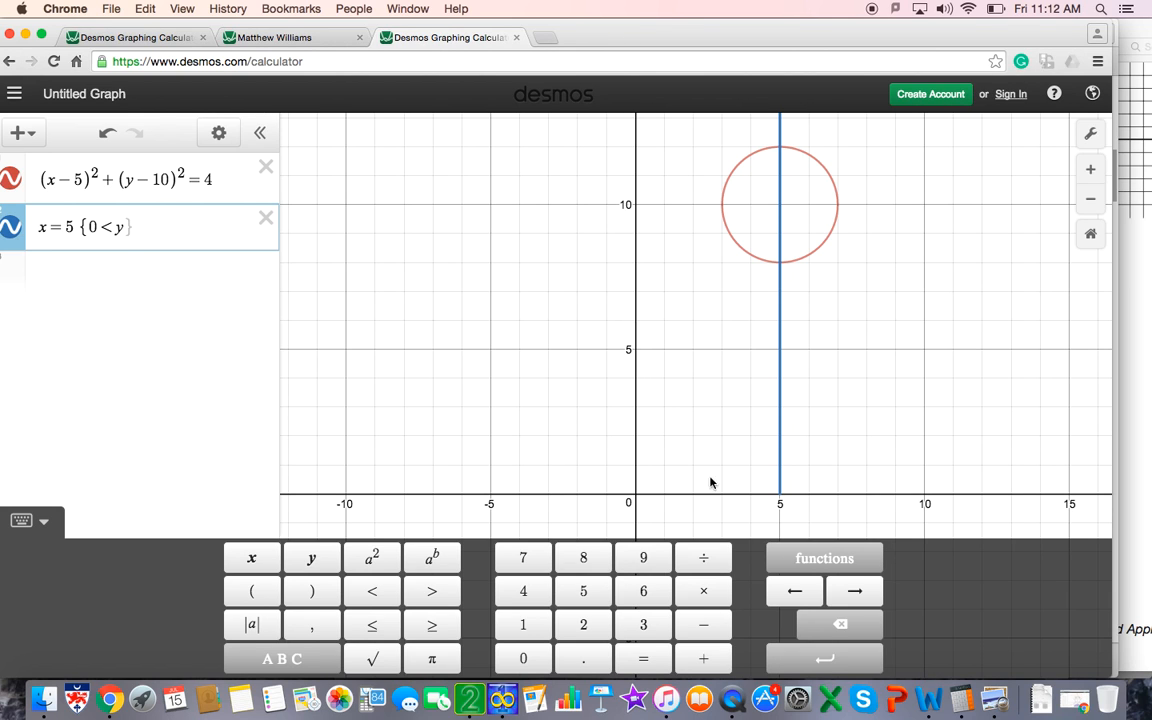
{"action": "type", "text": "< "}
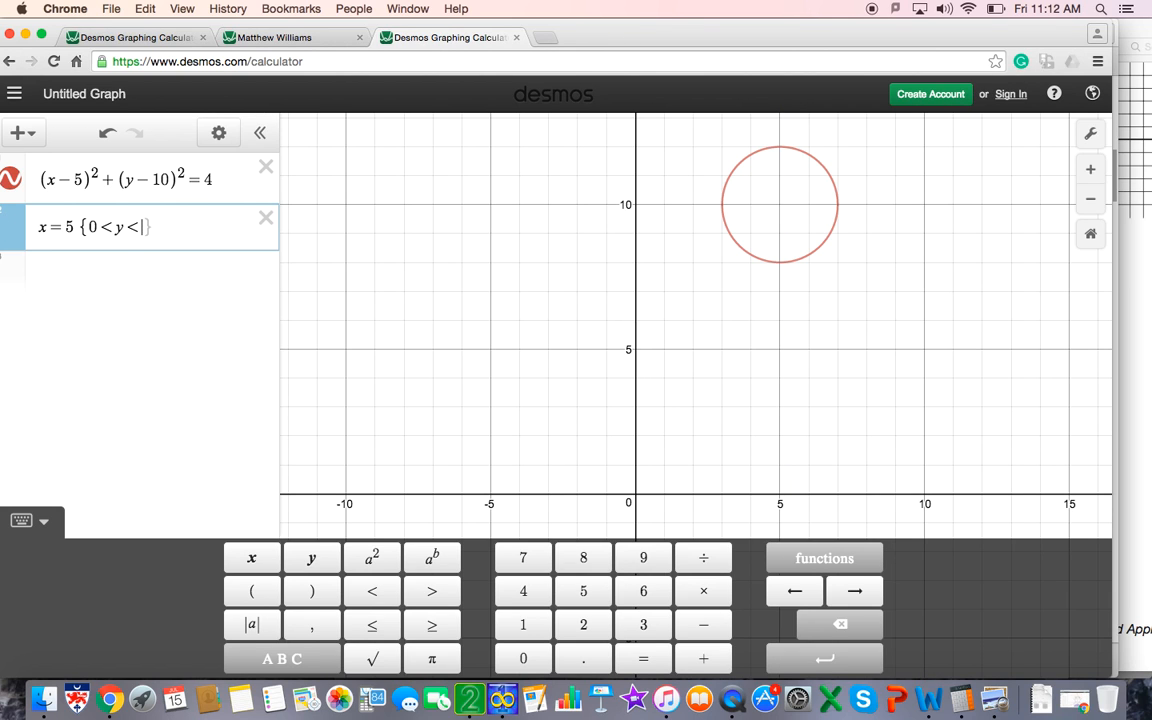
{"action": "type", "text": "8"}
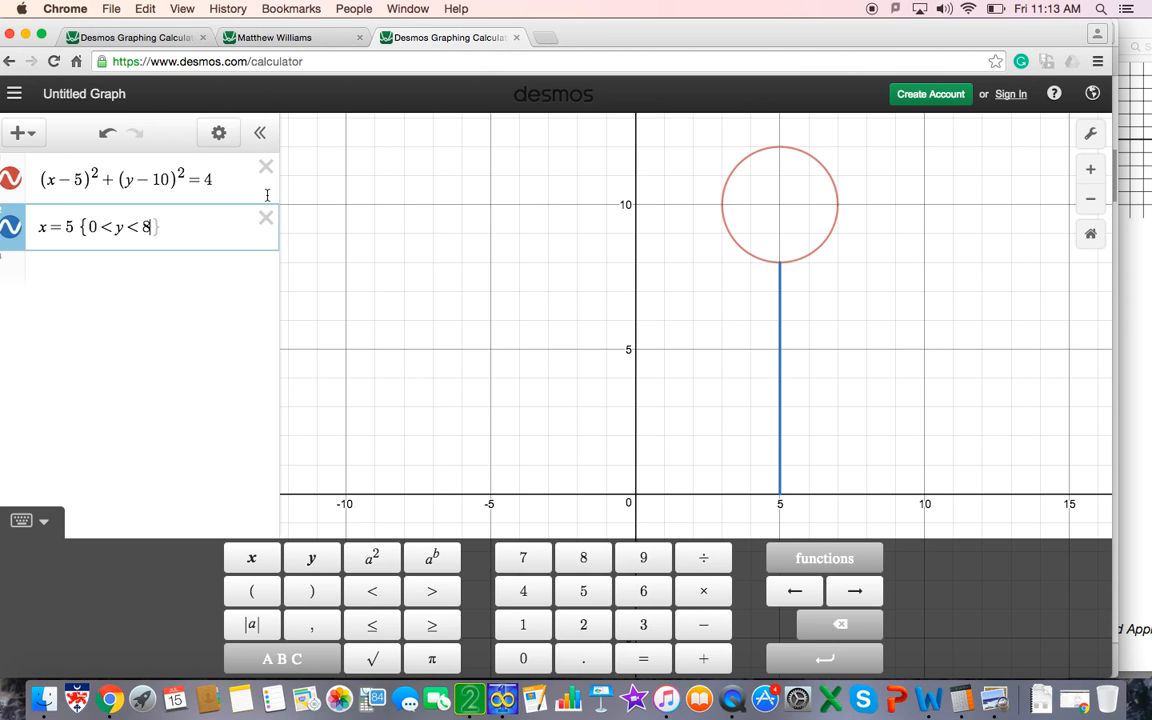
{"action": "type", "text": "}"}
{"action": "key", "text": "Return"}
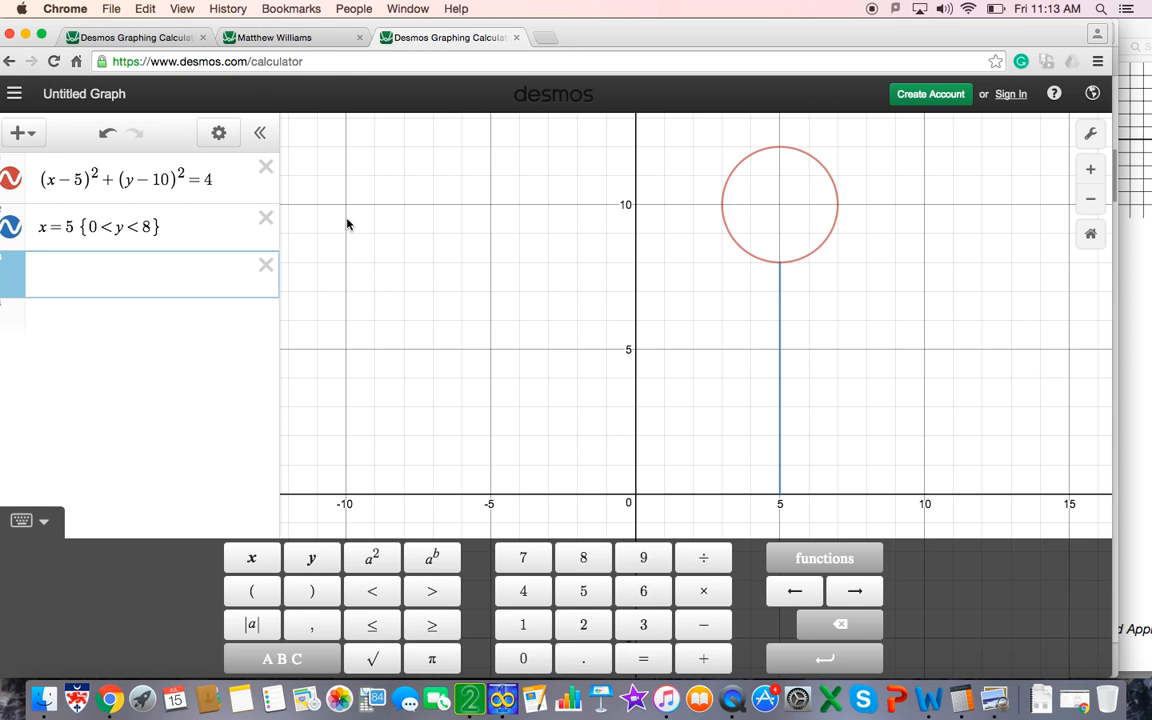
Add the horizontal segment y = 5 {4 < x < 6} as the third expression, crossing the vertical body line.
{"action": "type", "text": "y=5"}
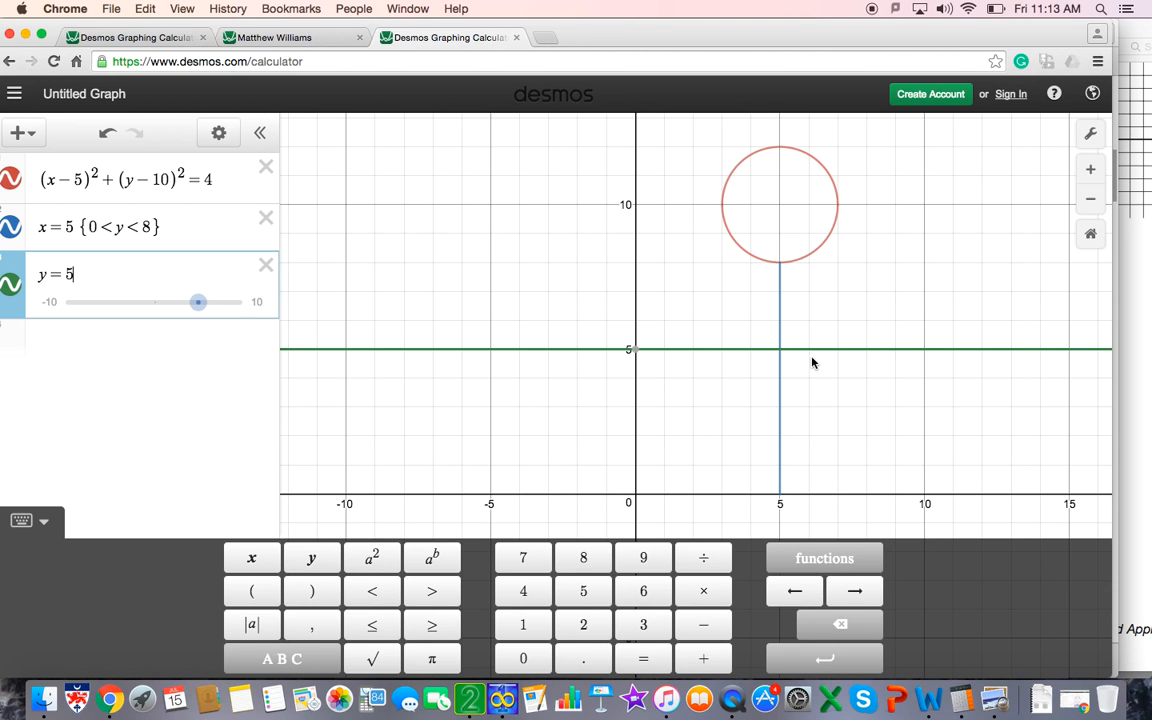
{"action": "type", "text": "{"}
{"action": "type", "text": "4<x"}
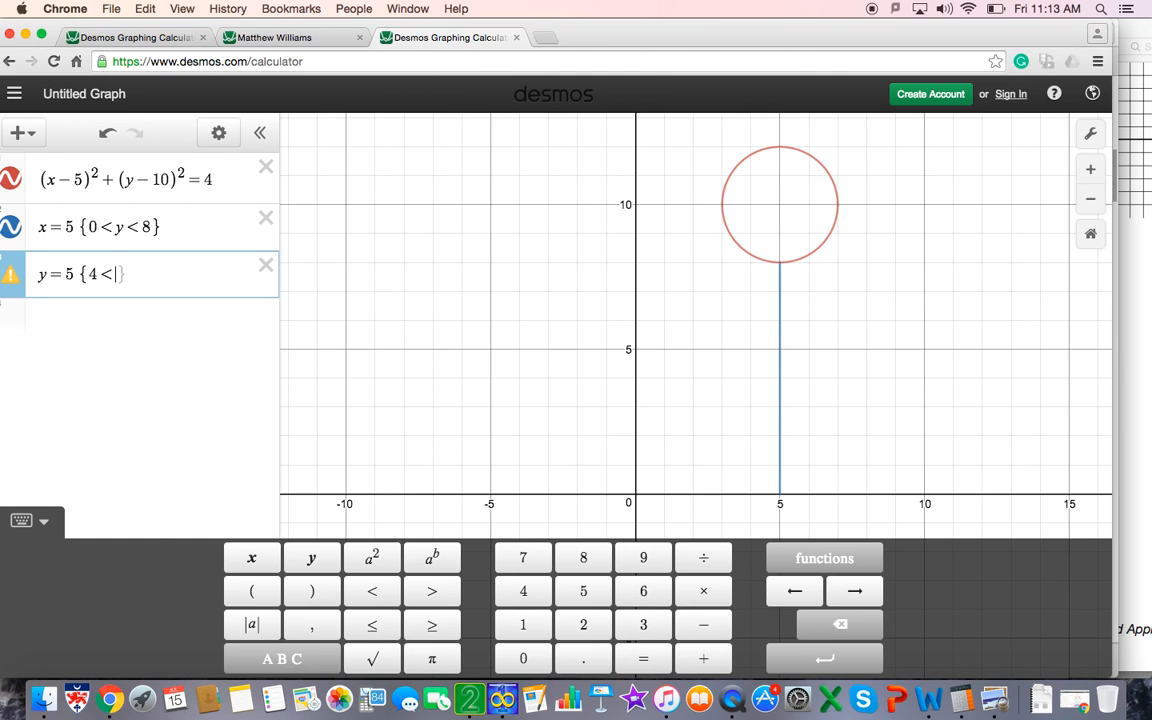
{"action": "type", "text": "<6}"}
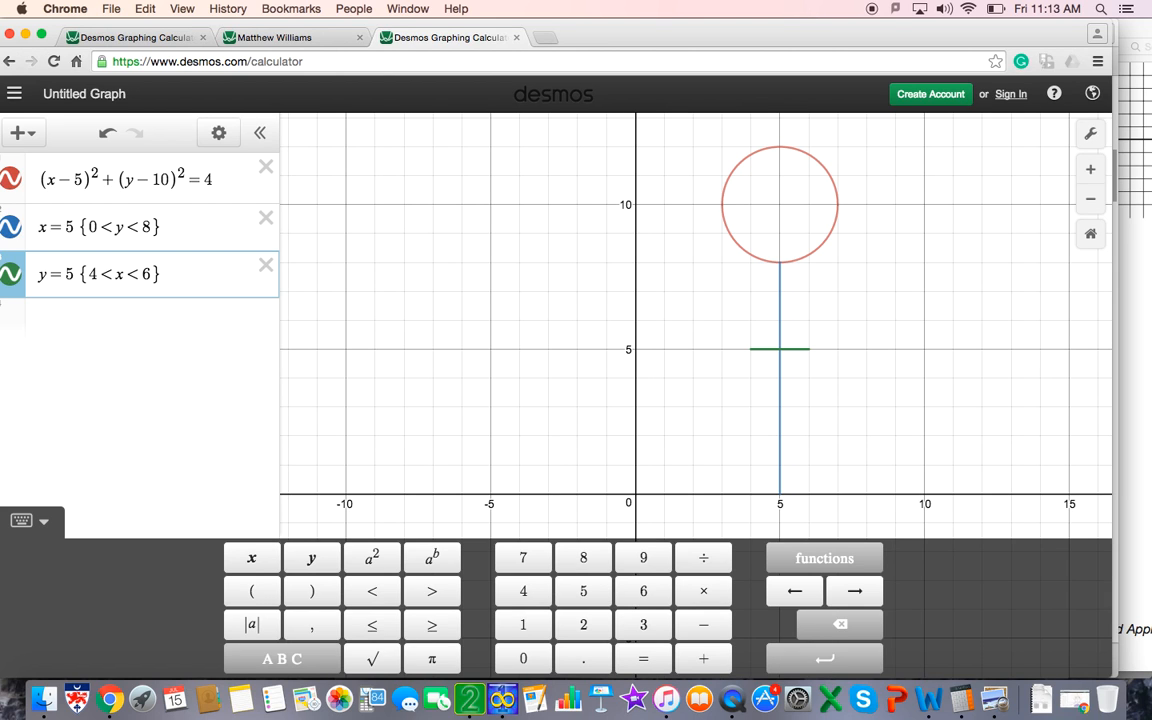
Add the slanted line y = 5x - 15 as the fourth expression, passing through the left end of the short horizontal segment.
{"action": "left_click", "coordinate": [57, 303]}
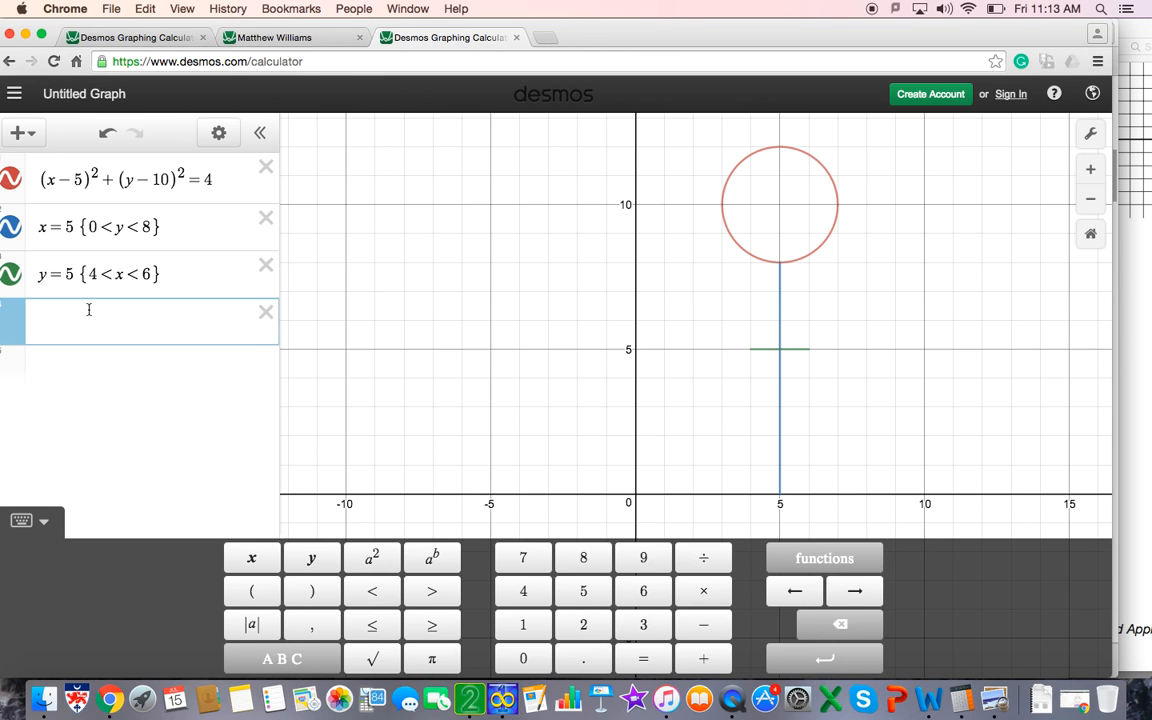
{"action": "type", "text": "y=5x"}
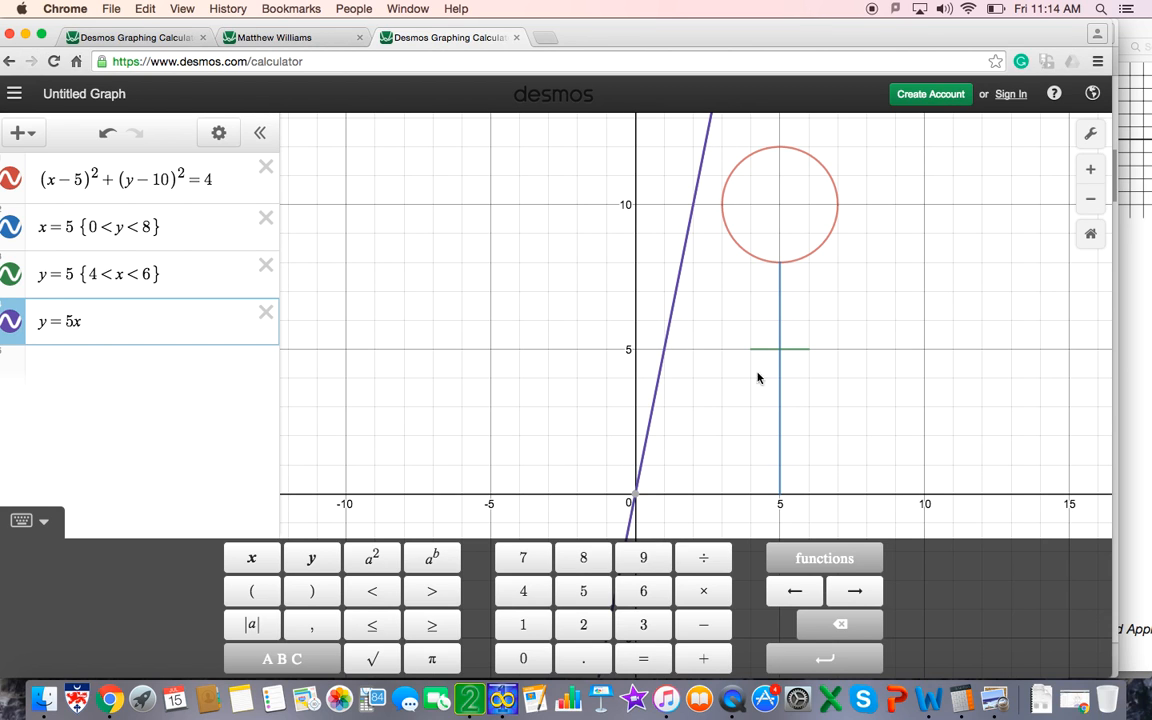
{"action": "mouse_move", "coordinate": [641, 497]}
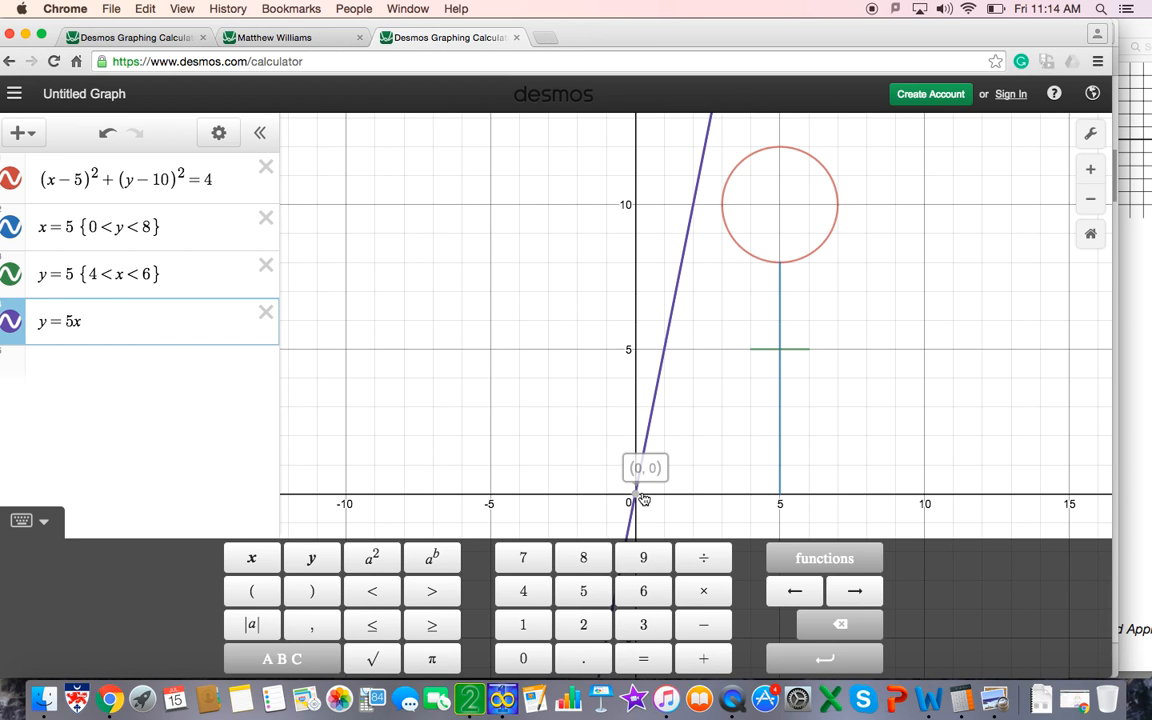
{"action": "type", "text": "-10"}
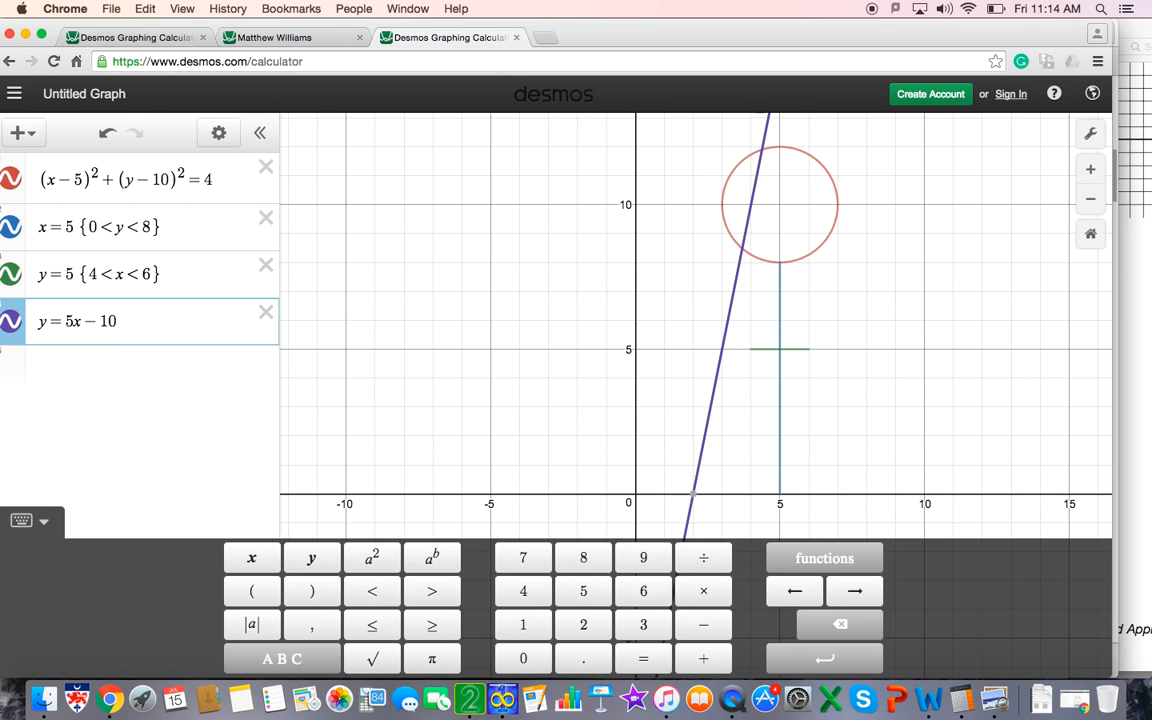
{"action": "key", "text": "BackSpace"}
{"action": "type", "text": "5"}
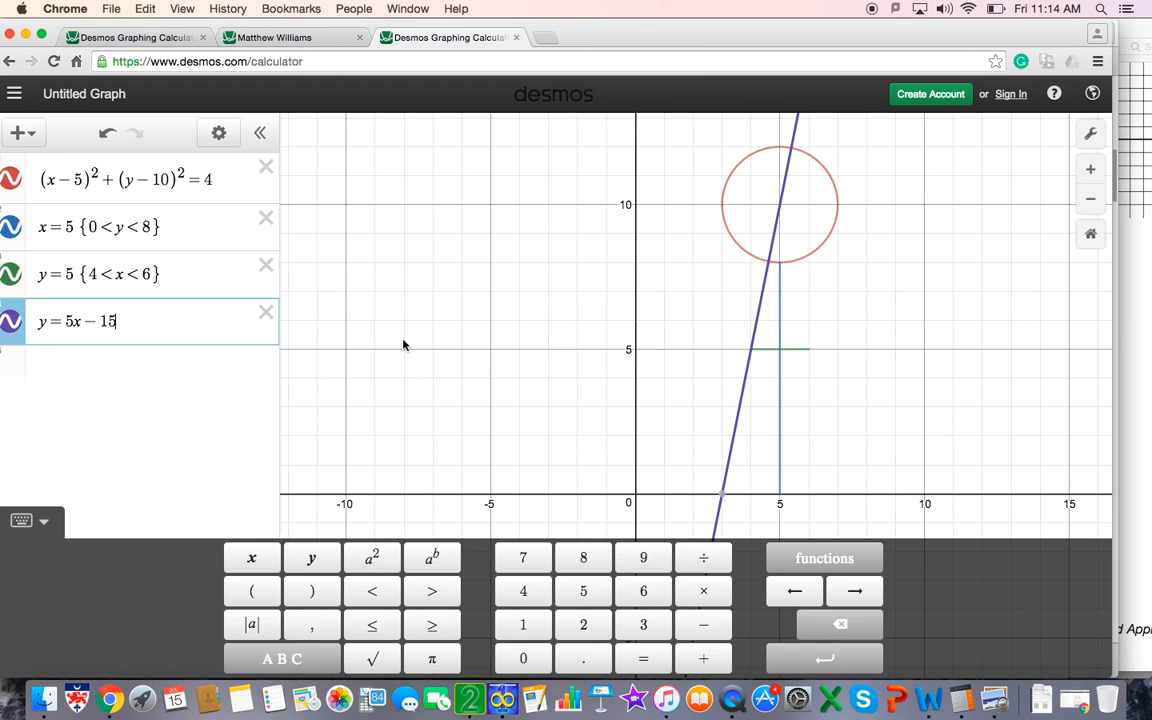
Restrict the line y = 5x - 15 to {1 < y < 5} and start a new empty expression.
{"action": "type", "text": "{1<"}
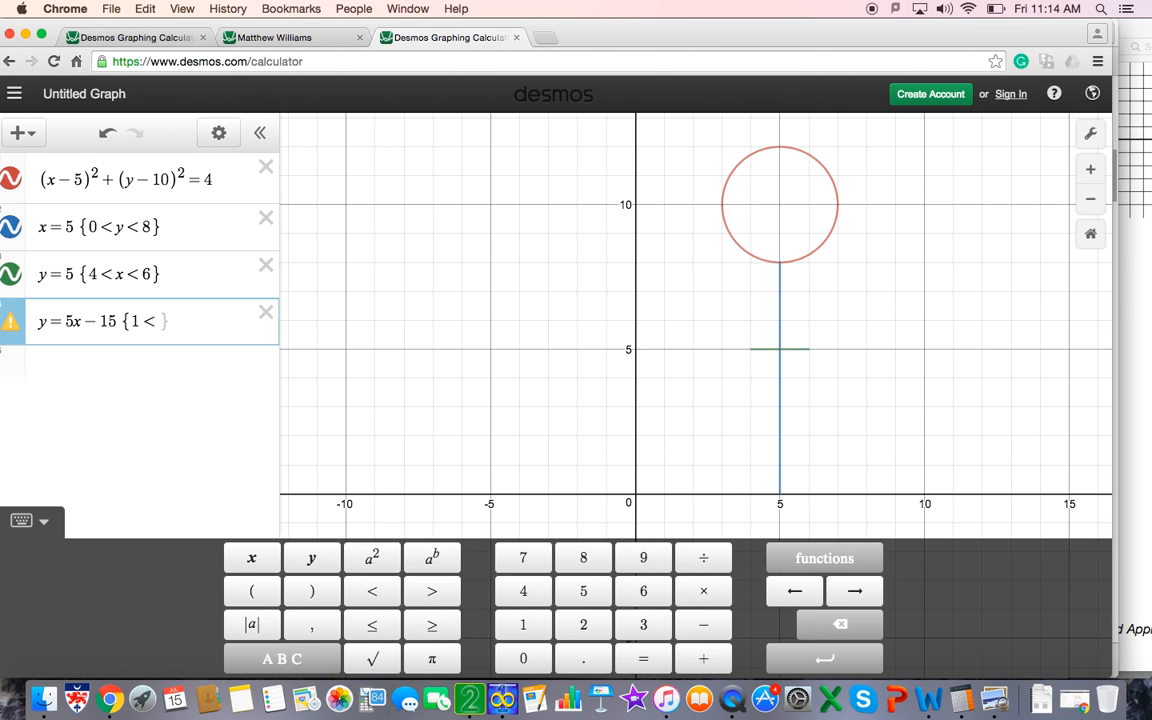
{"action": "type", "text": "y"}
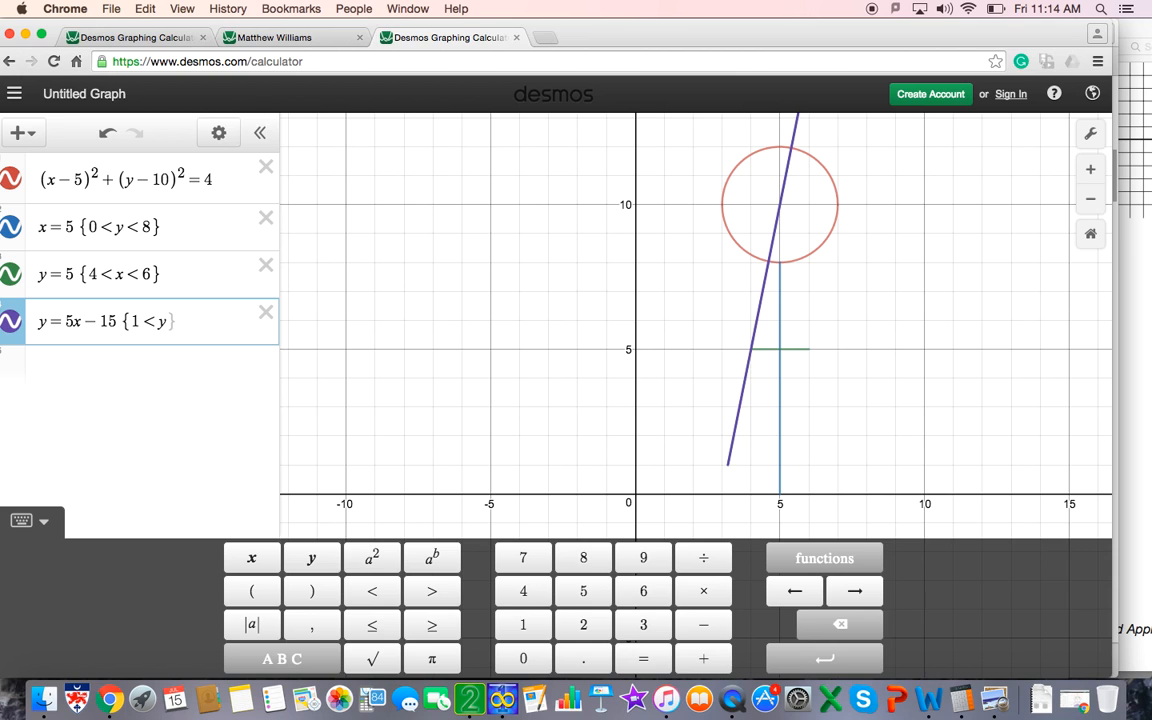
{"action": "type", "text": "<5"}
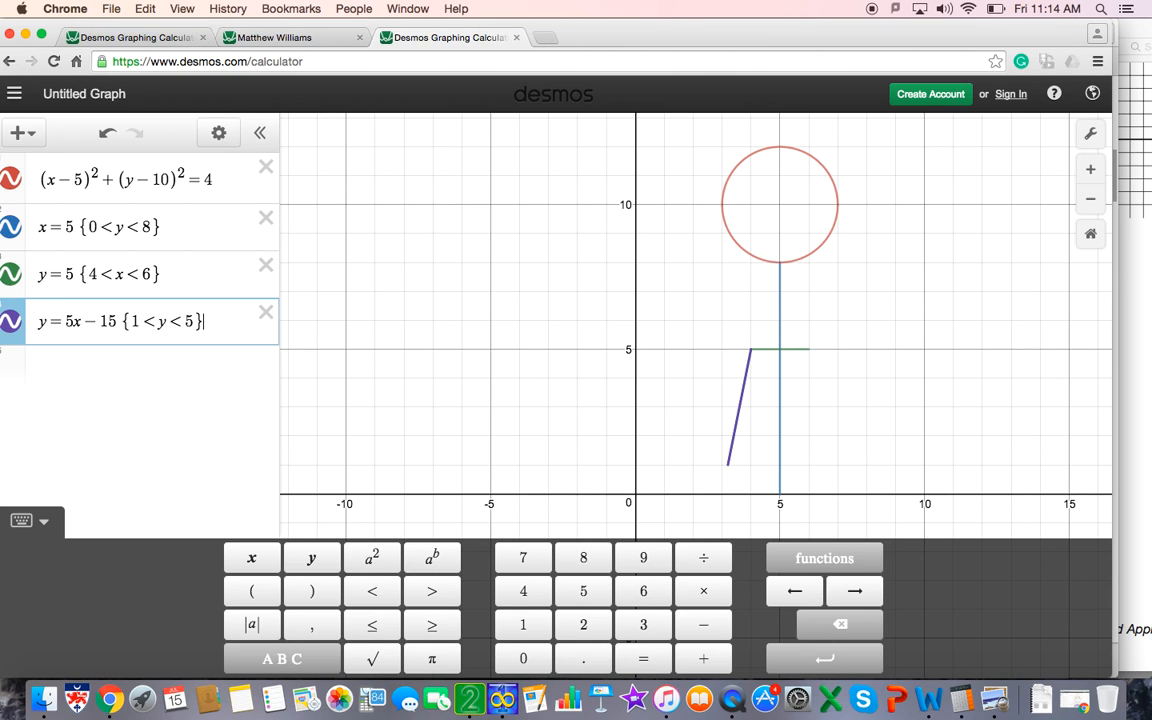
{"action": "key", "text": "Return"}
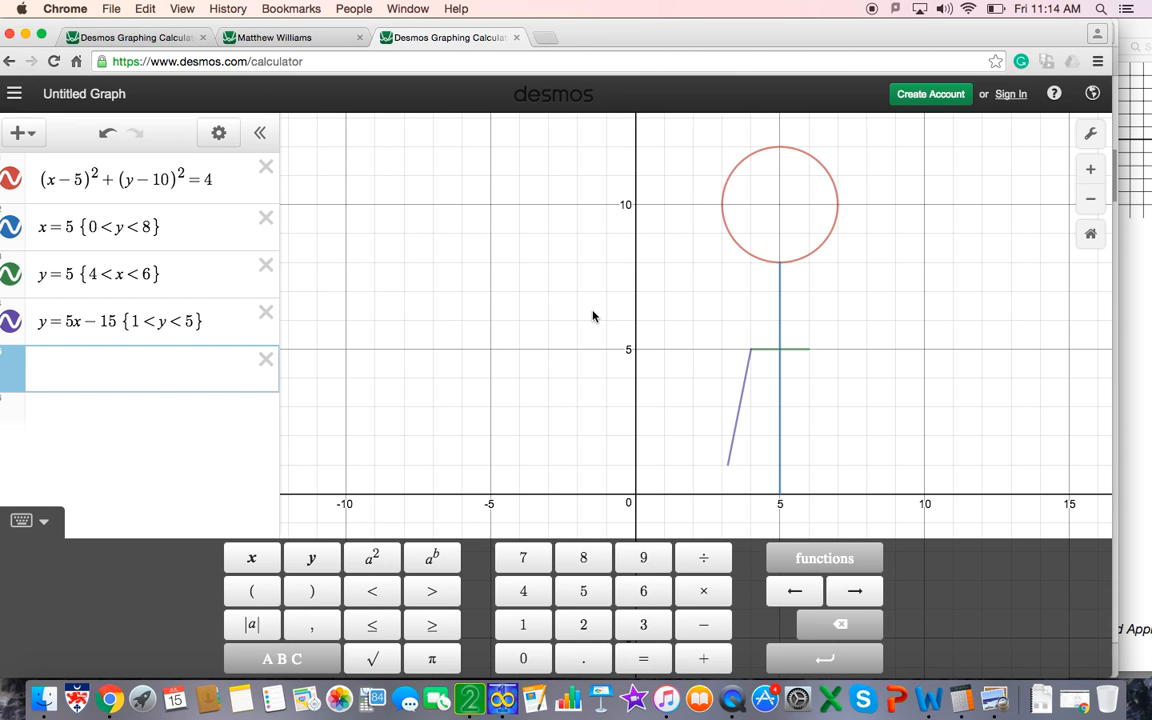
Add the mirrored slanted line y = -5x + 35 through the right end of the short horizontal segment.
{"action": "type", "text": "y=-5"}
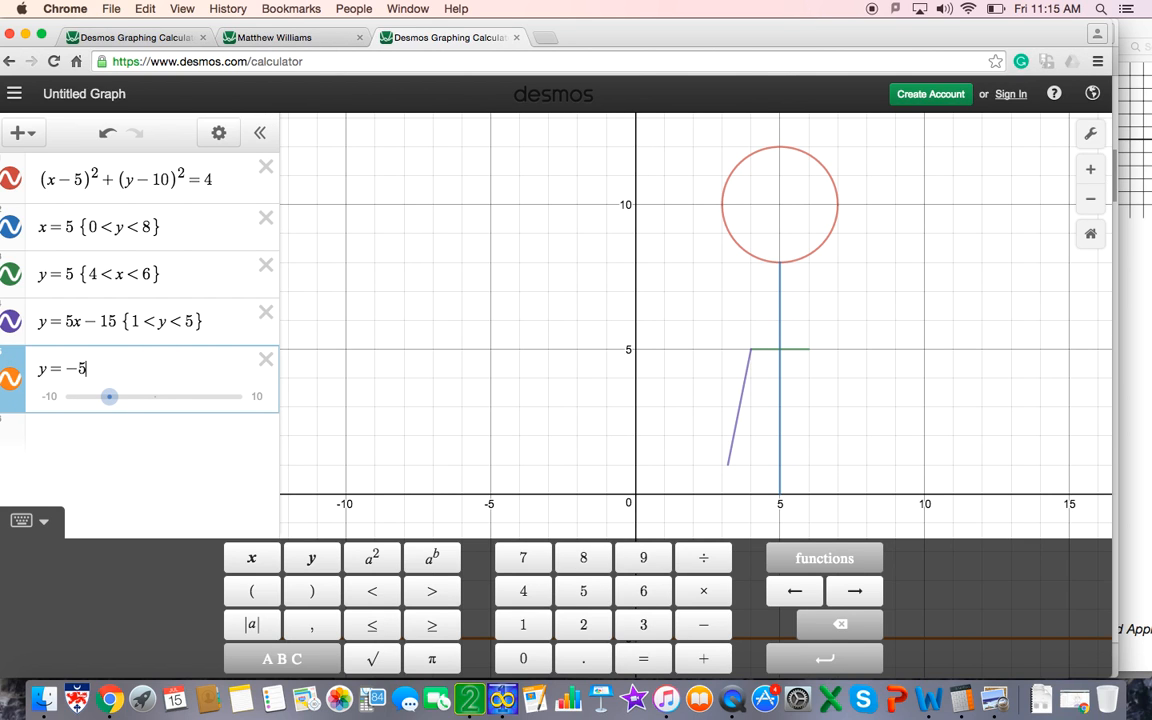
{"action": "type", "text": "x"}
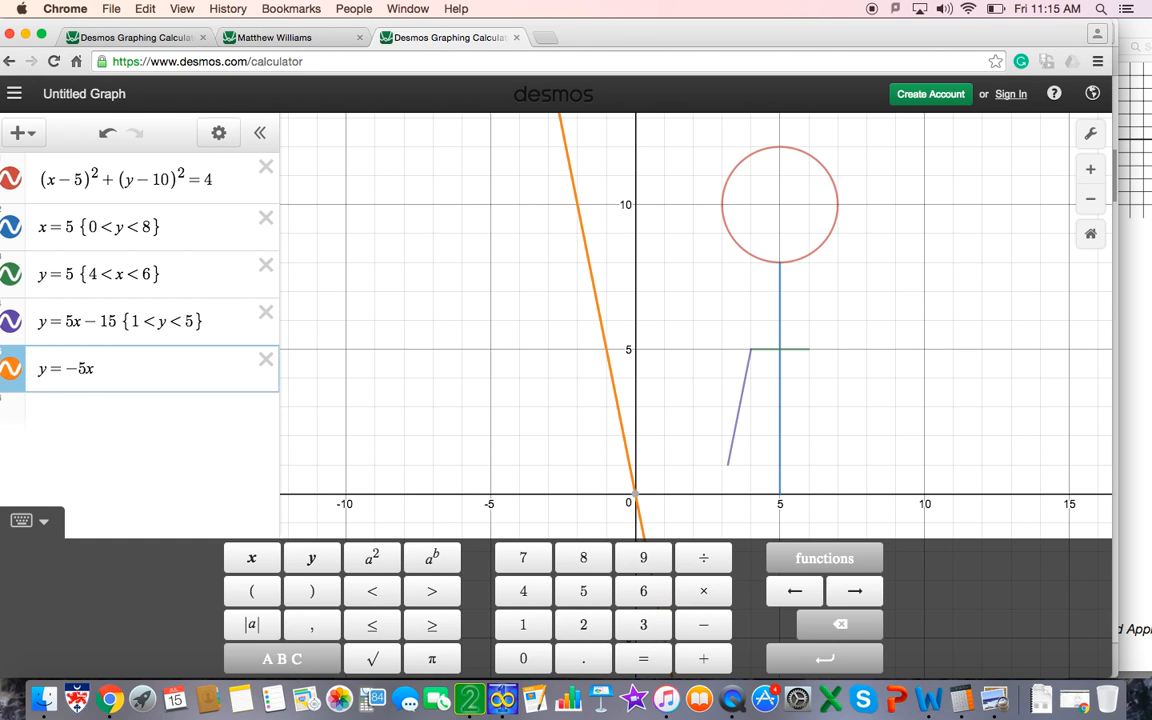
{"action": "type", "text": "+"}
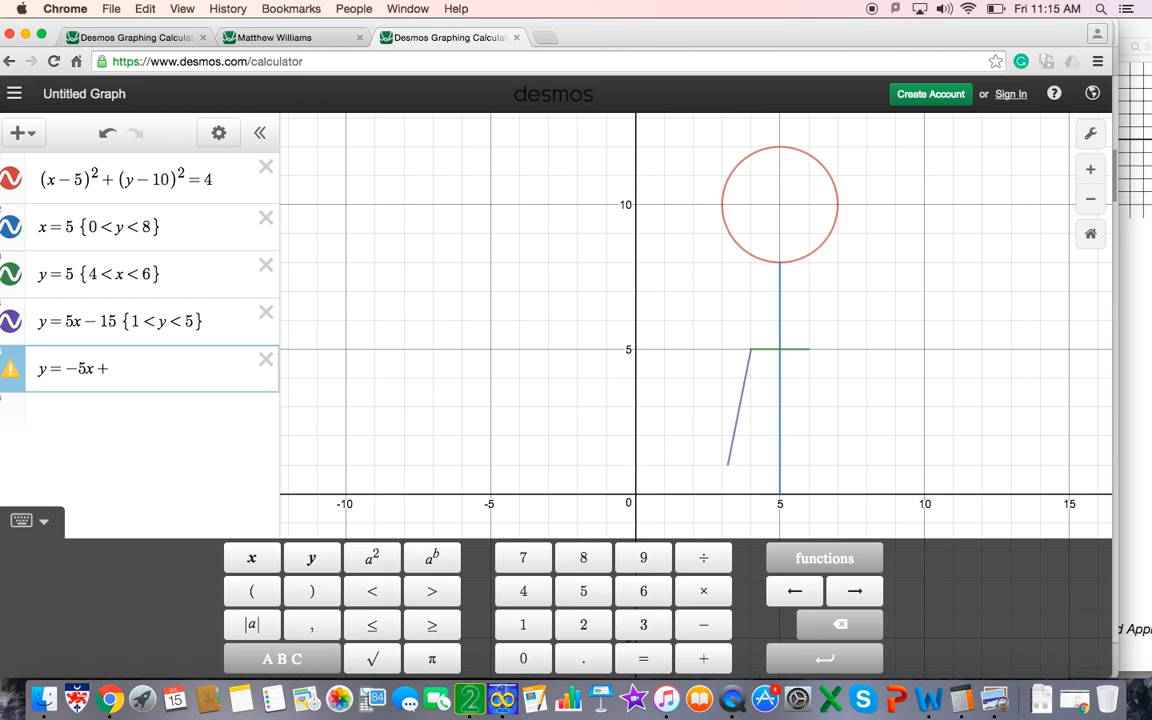
{"action": "type", "text": "35"}
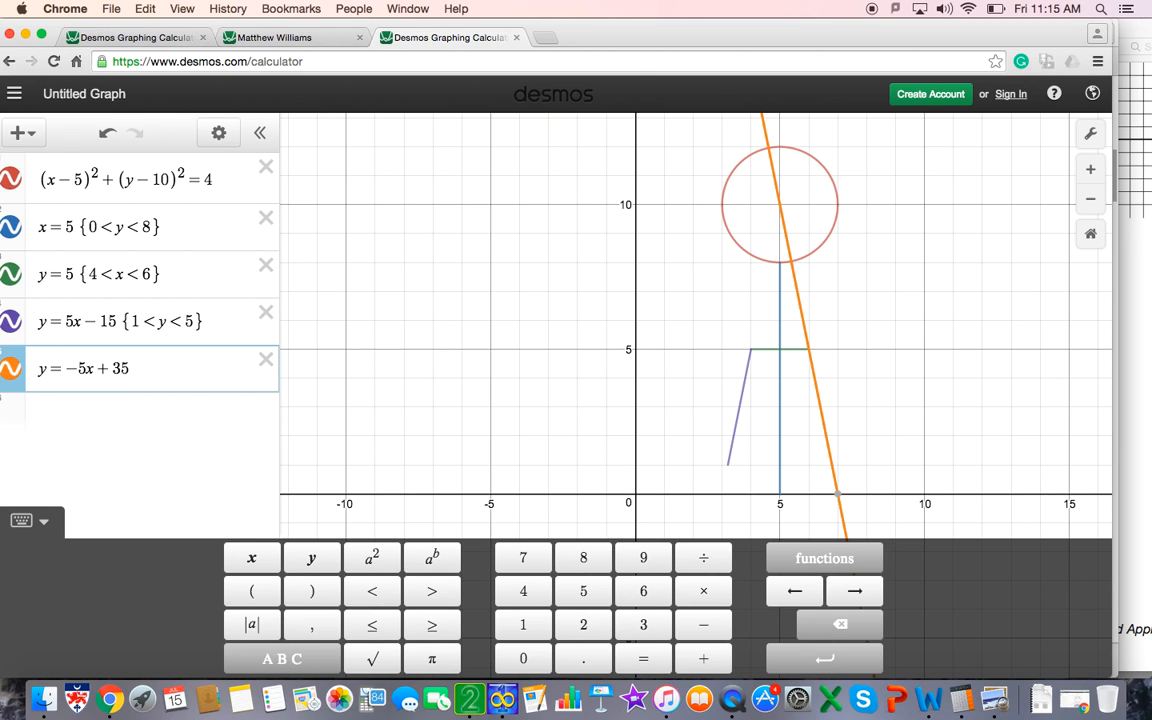
Restrict the line y = -5x + 35 to {1 < y < 5} and start a new empty expression.
{"action": "type", "text": "{1"}
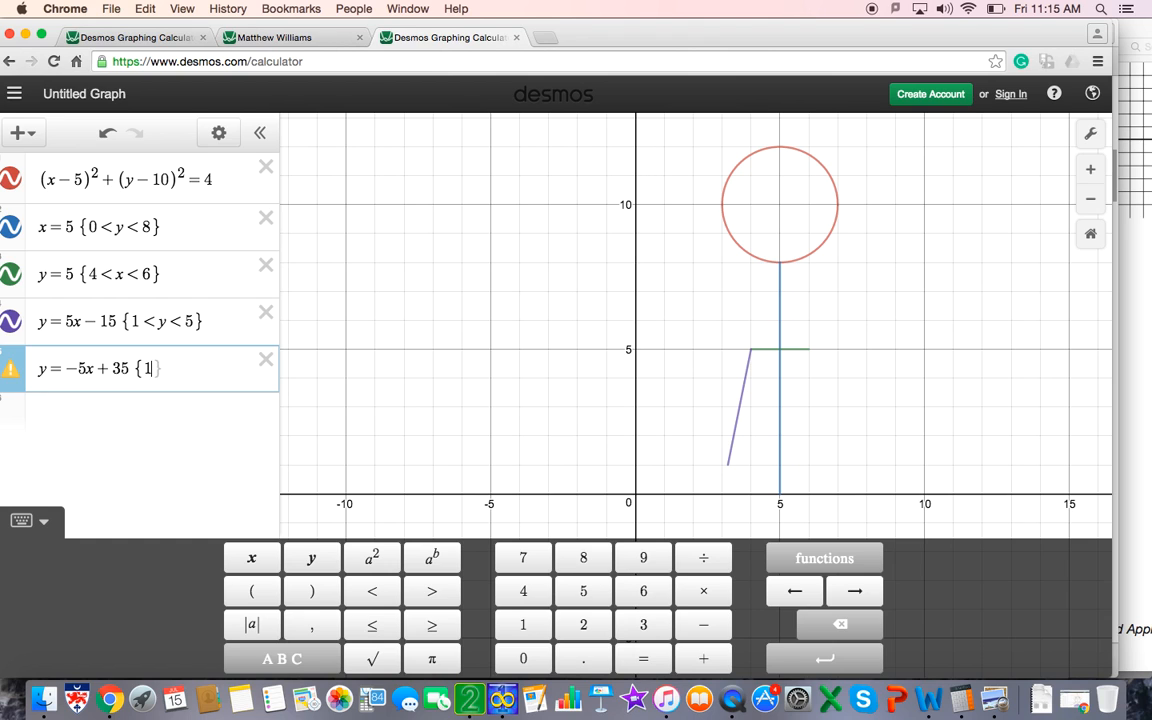
{"action": "type", "text": "<y<5"}
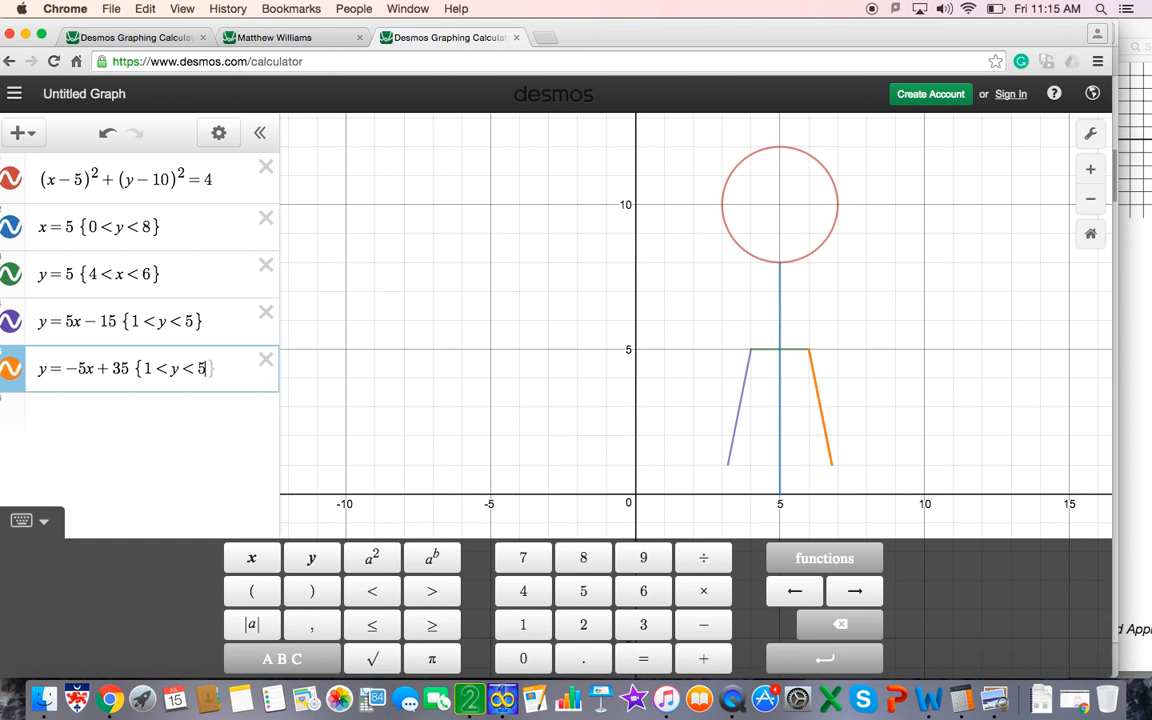
{"action": "type", "text": "}"}
{"action": "key", "text": "Return"}
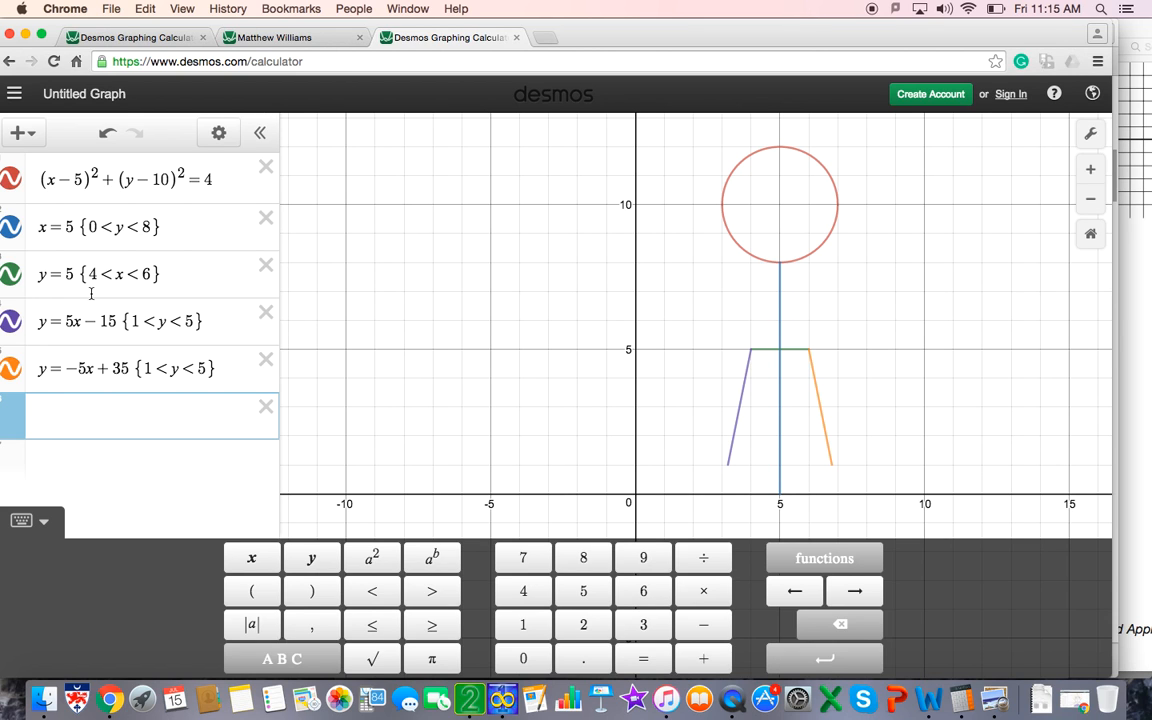
Close the bottom of the skirt shape with the horizontal segment y = 1 {3.2 < x < 6.8}, and start a new expression.
{"action": "type", "text": "y = 1 "}
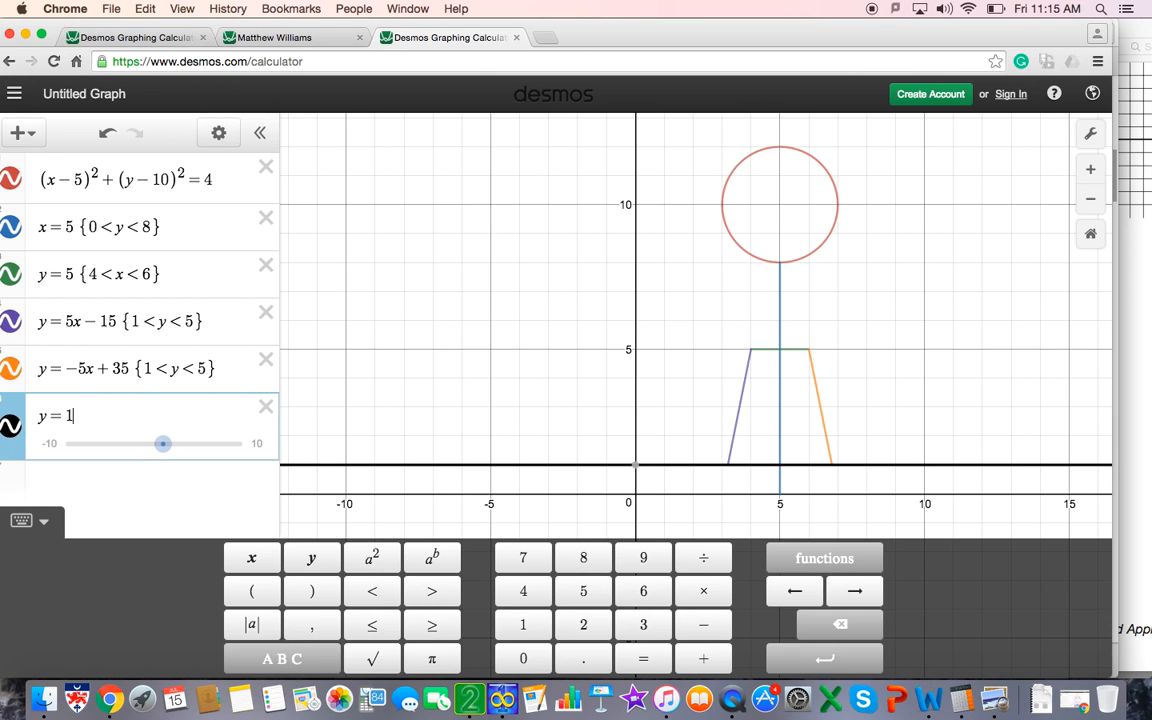
{"action": "type", "text": "{"}
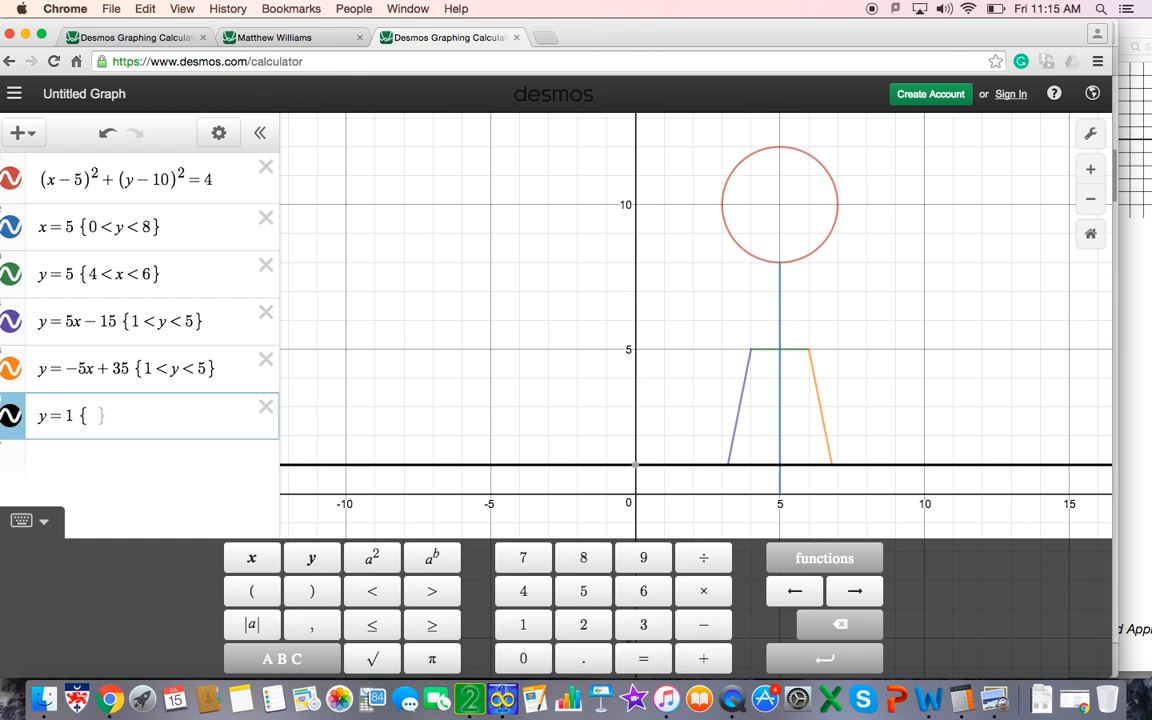
{"action": "type", "text": "3.2 "}
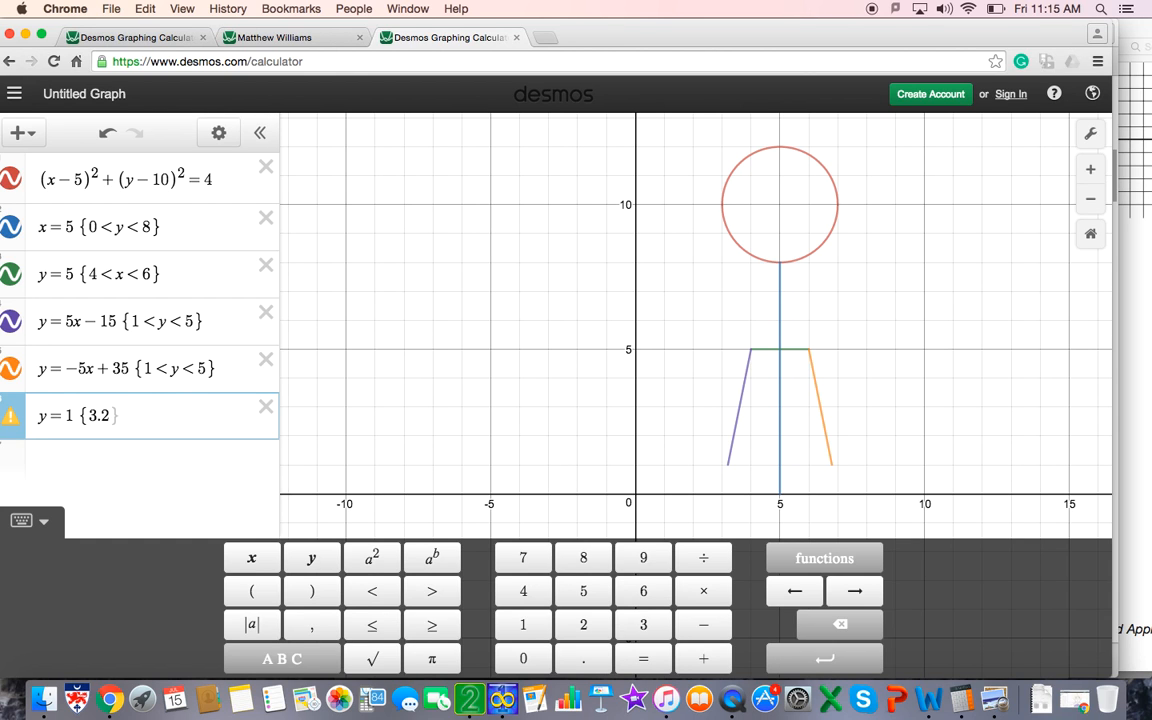
{"action": "type", "text": "< x < 6.8}"}
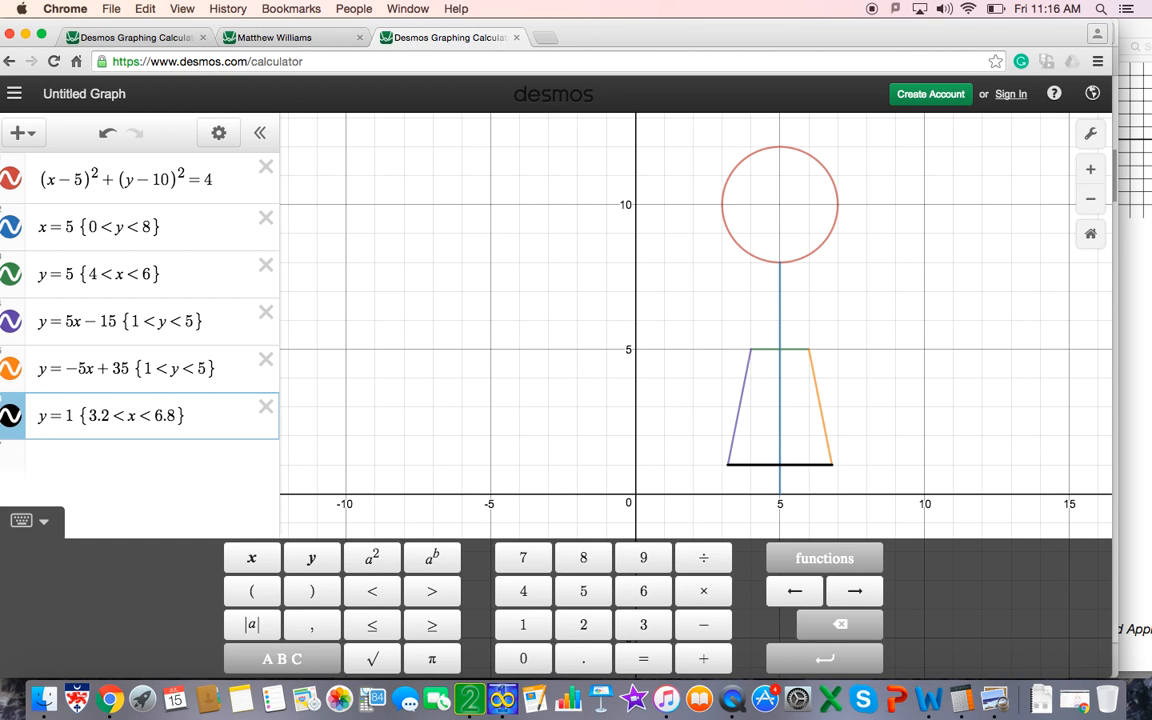
{"action": "key", "text": "Return"}
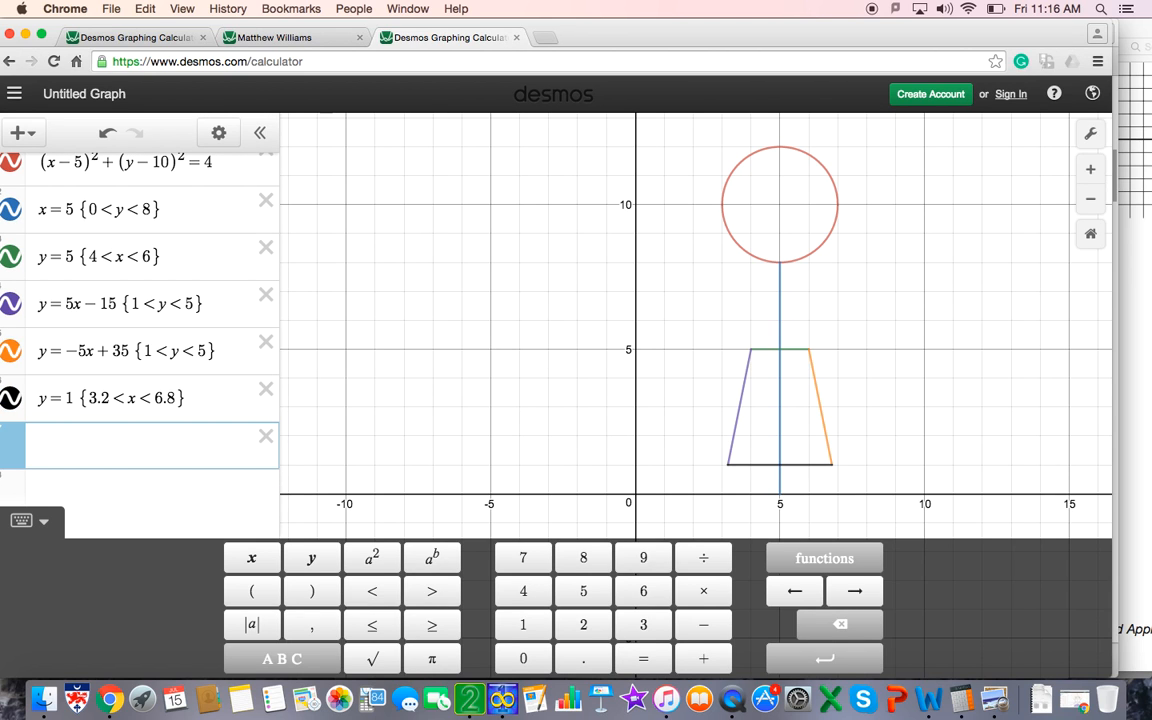
Plot the points (4.5, 10.5) and (5.5, 10.5) as eyes and (5, 10) as the nose, each as its own expression.
{"action": "type", "text": "("}
{"action": "type", "text": "4.5,10.5"}
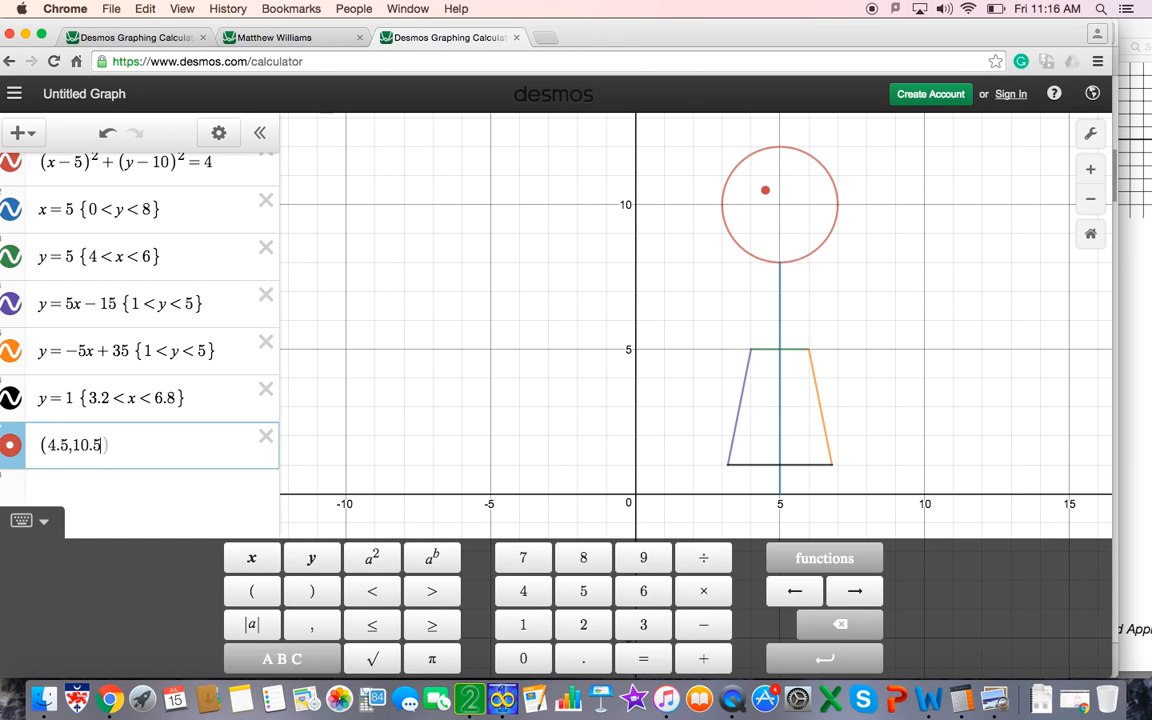
{"action": "key", "text": "Return"}
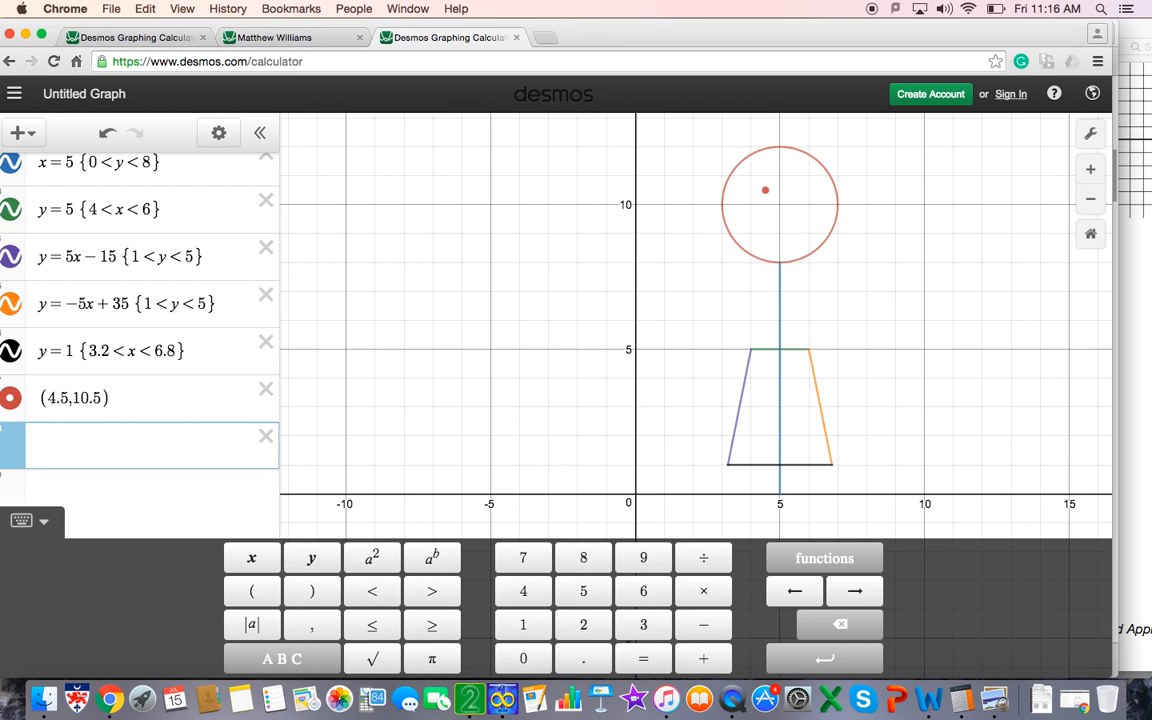
{"action": "type", "text": "(5.5,10.5"}
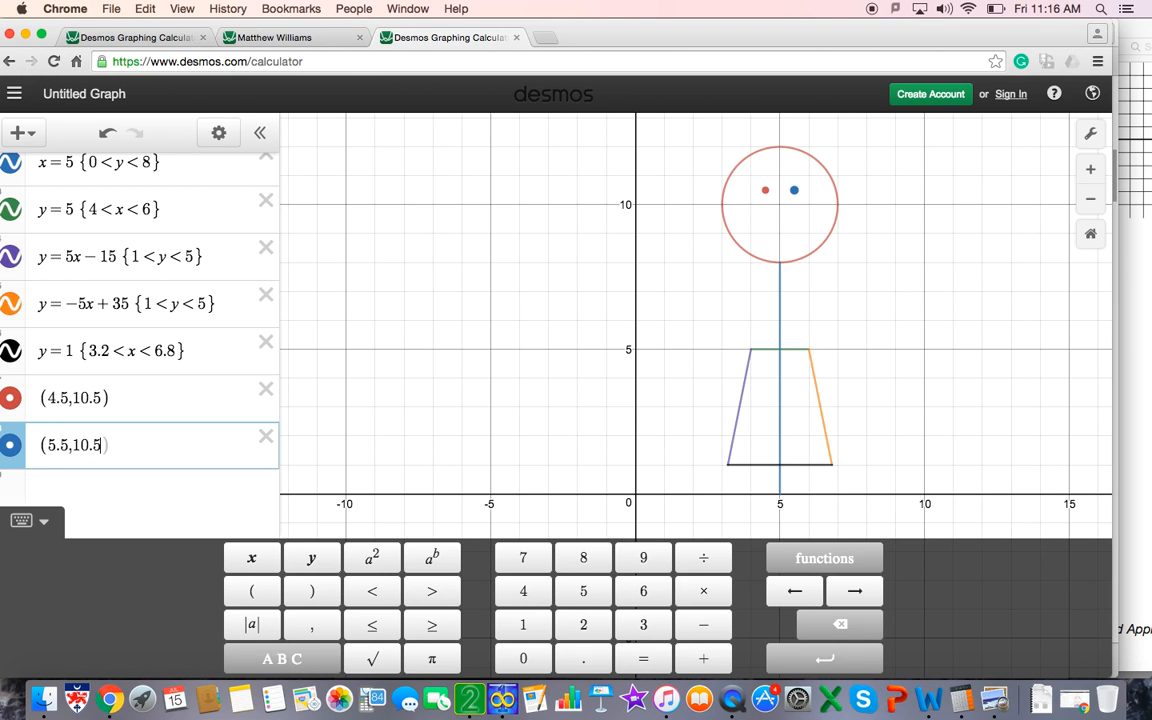
{"action": "type", "text": ")"}
{"action": "key", "text": "Return"}
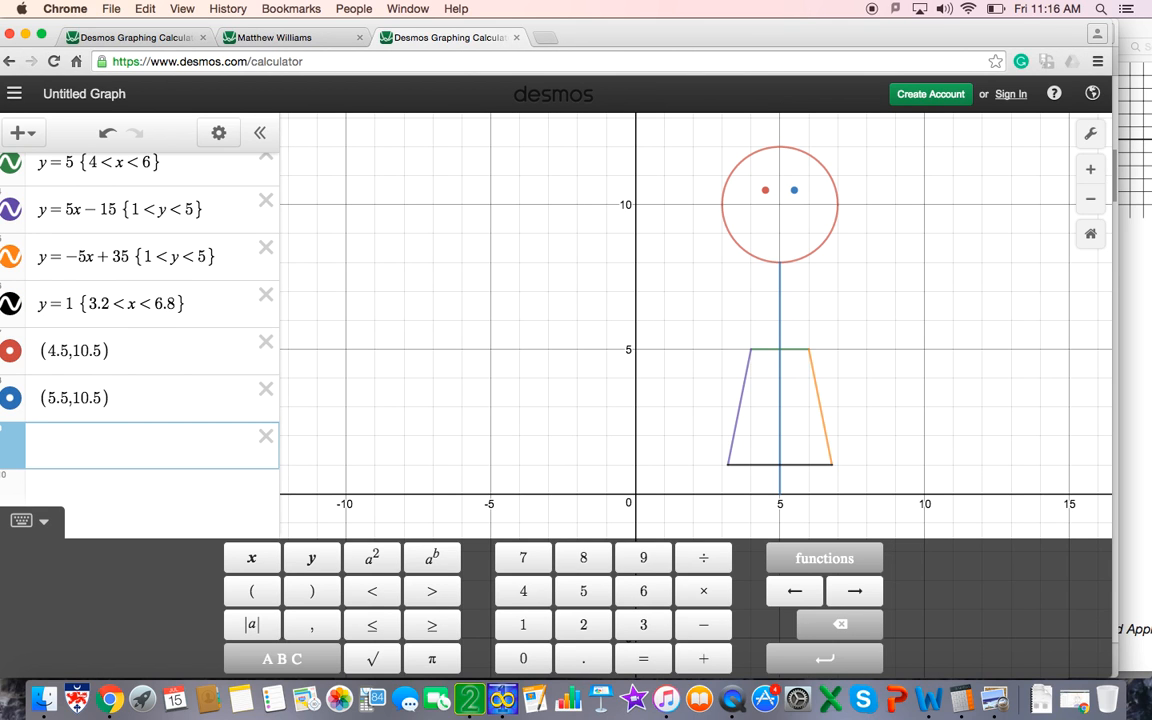
{"action": "type", "text": "(5,10)"}
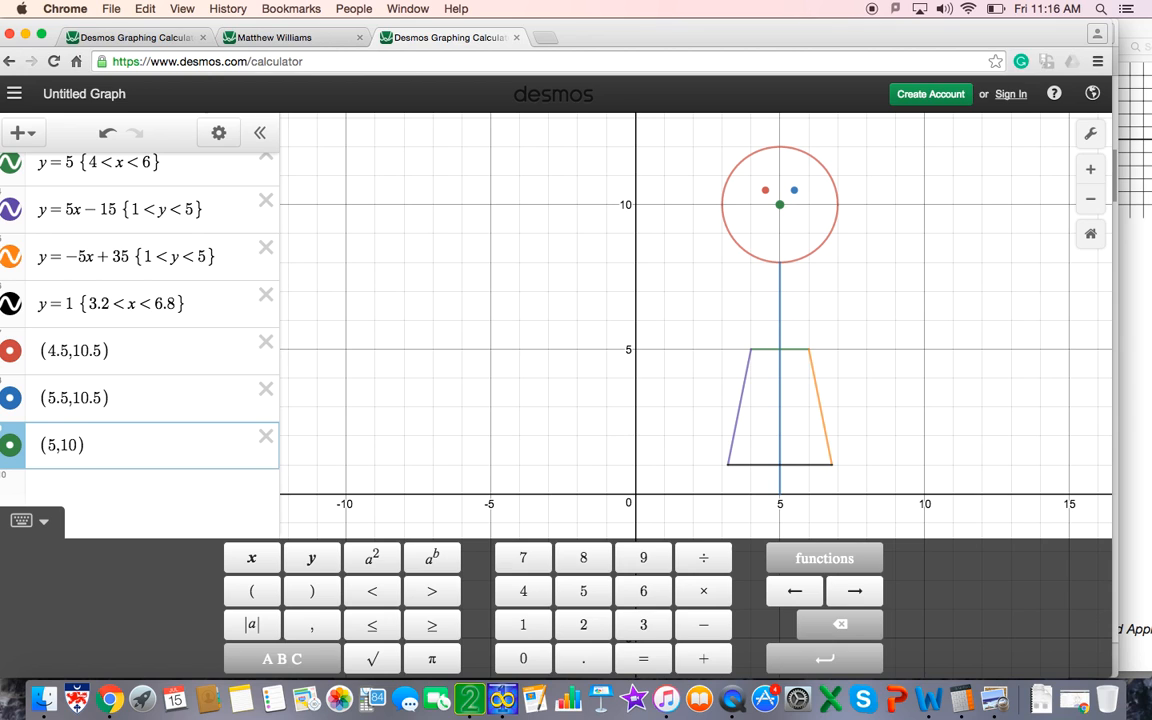
{"action": "key", "text": "Return"}
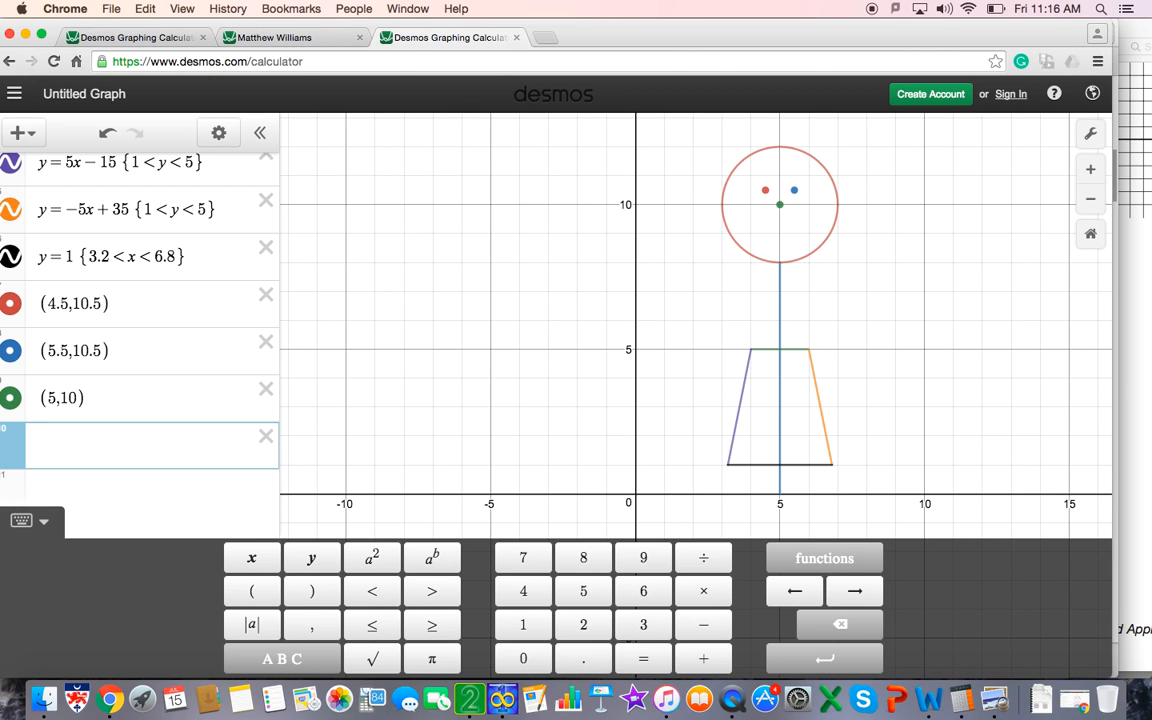
Add the line y = -0.5x + 11.5 as the tenth expression, crossing the face below the nose point.
{"action": "type", "text": "y-"}
{"action": "key", "text": "BackSpace"}
{"action": "type", "text": "="}
{"action": "type", "text": "-0.5"}
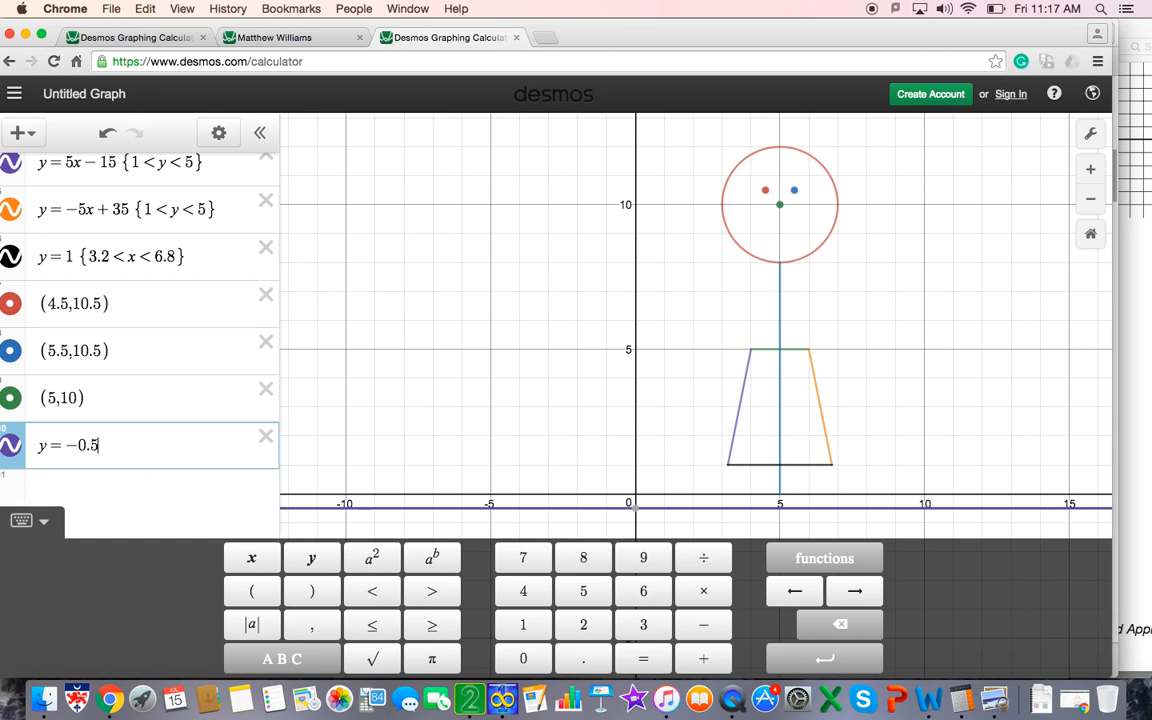
{"action": "type", "text": "x"}
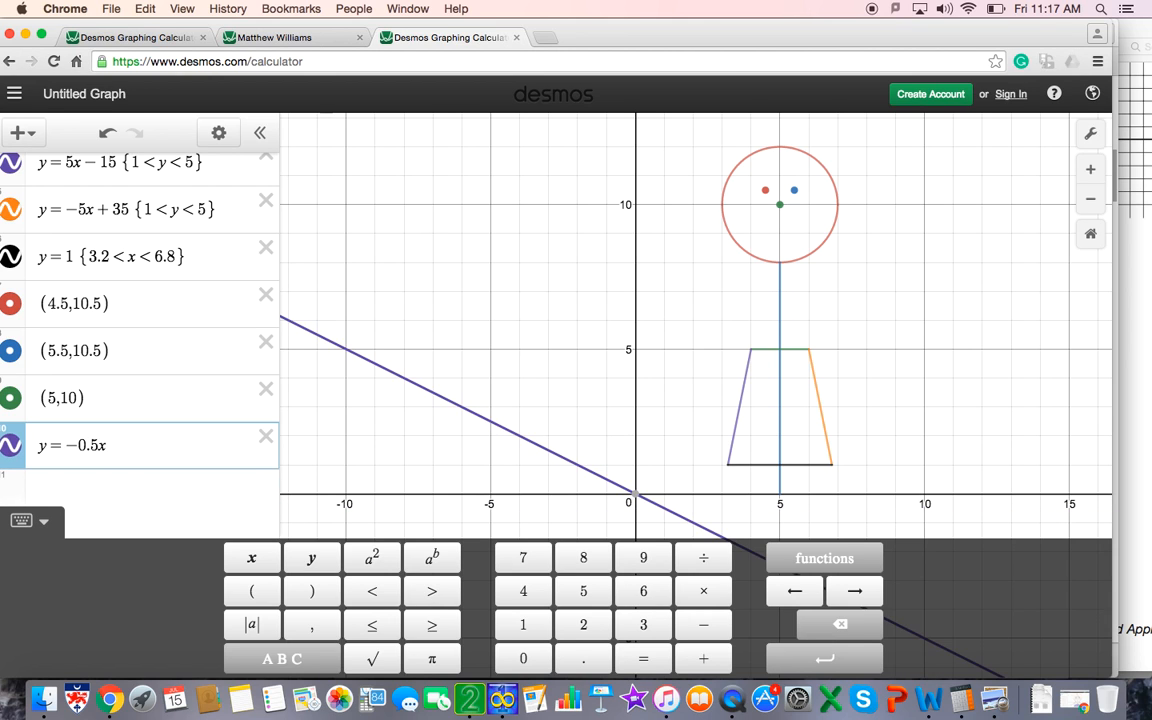
{"action": "type", "text": "+11.5"}
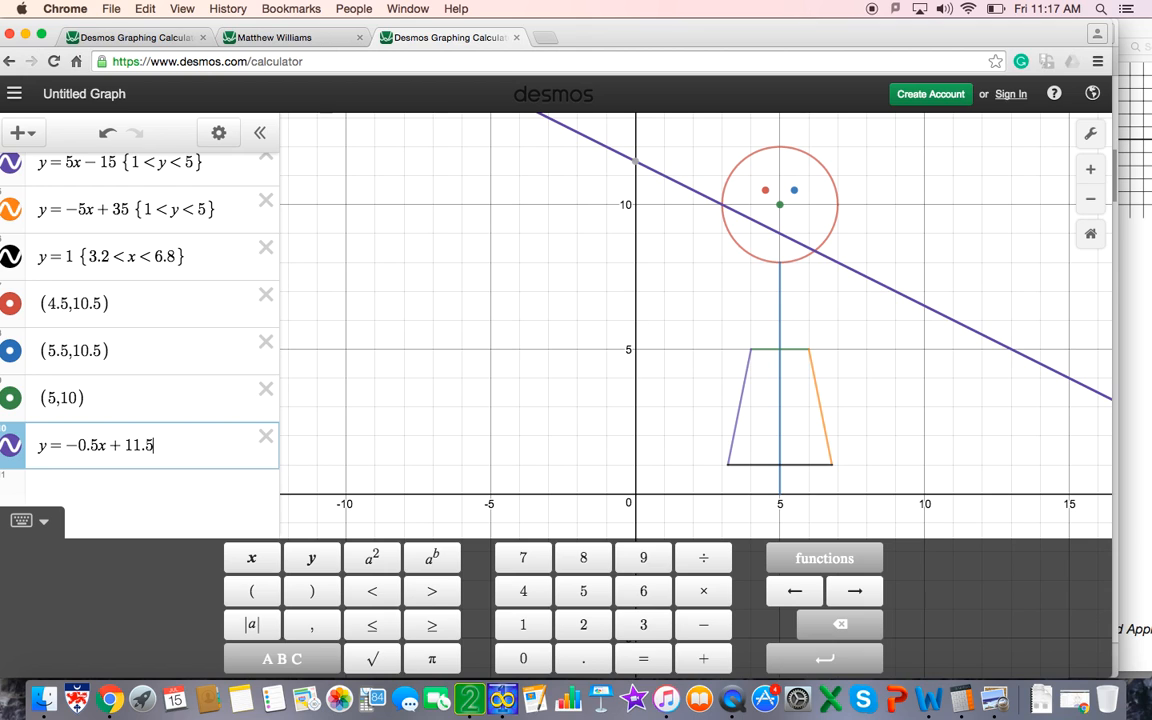
Restrict the line y = -0.5x + 11.5 to {4 < x < 5} as the left half of the mouth.
{"action": "type", "text": "{"}
{"action": "type", "text": "4<"}
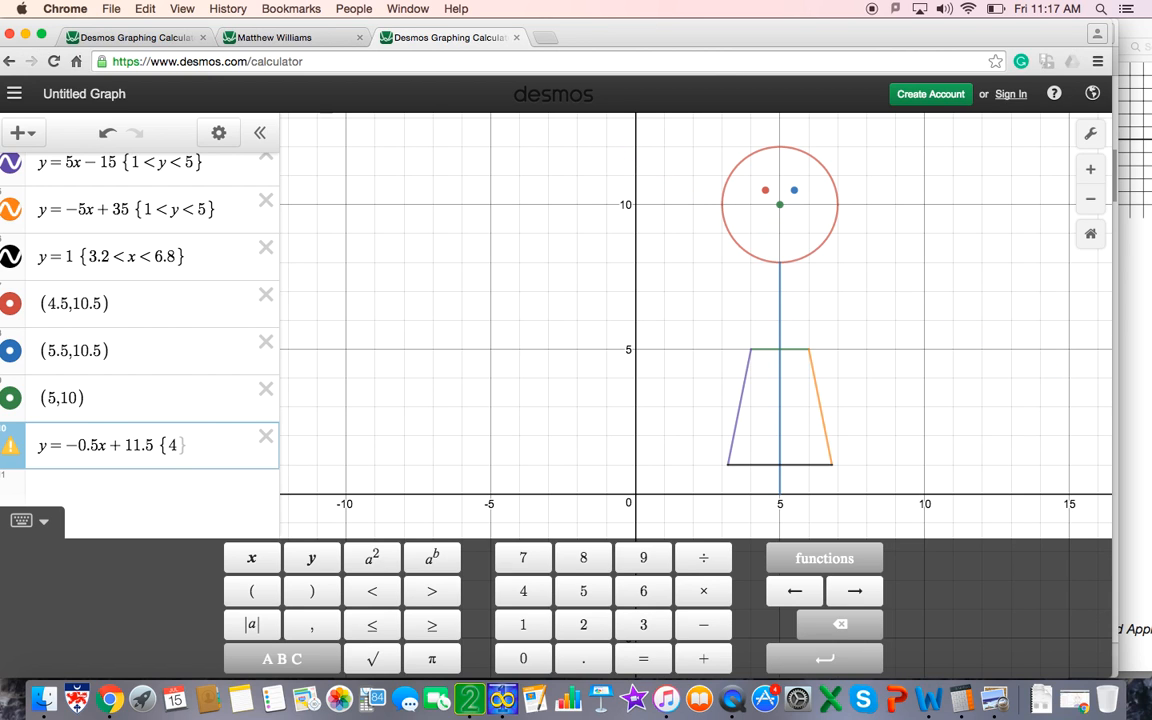
{"action": "type", "text": "x<5"}
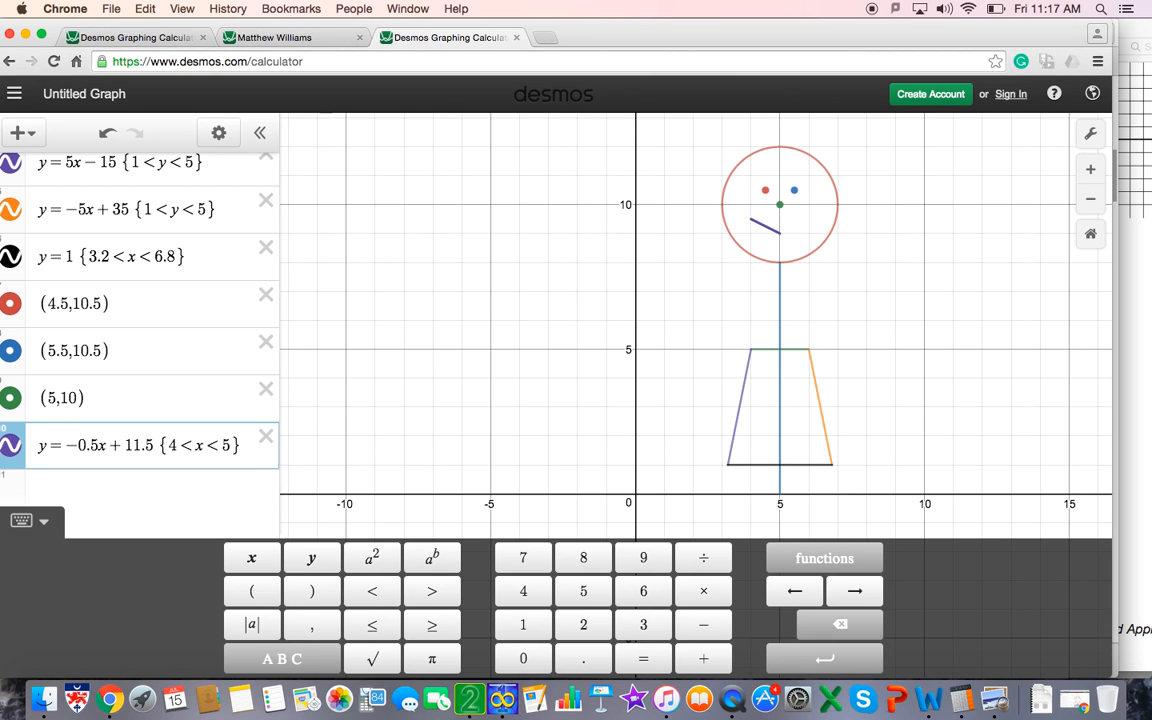
Add the line y = 0.5x + 6.6 {5 < x < 6} as the right half of the mouth.
{"action": "key", "text": "Return"}
{"action": "type", "text": "y "}
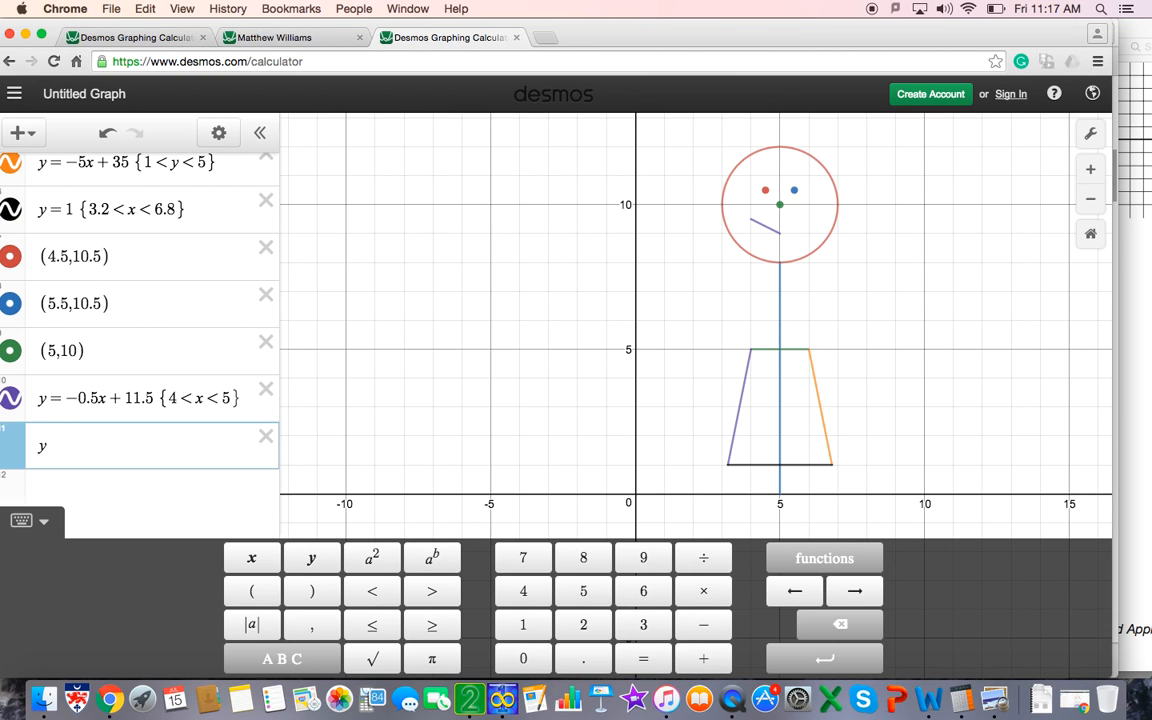
{"action": "type", "text": "= 0.5"}
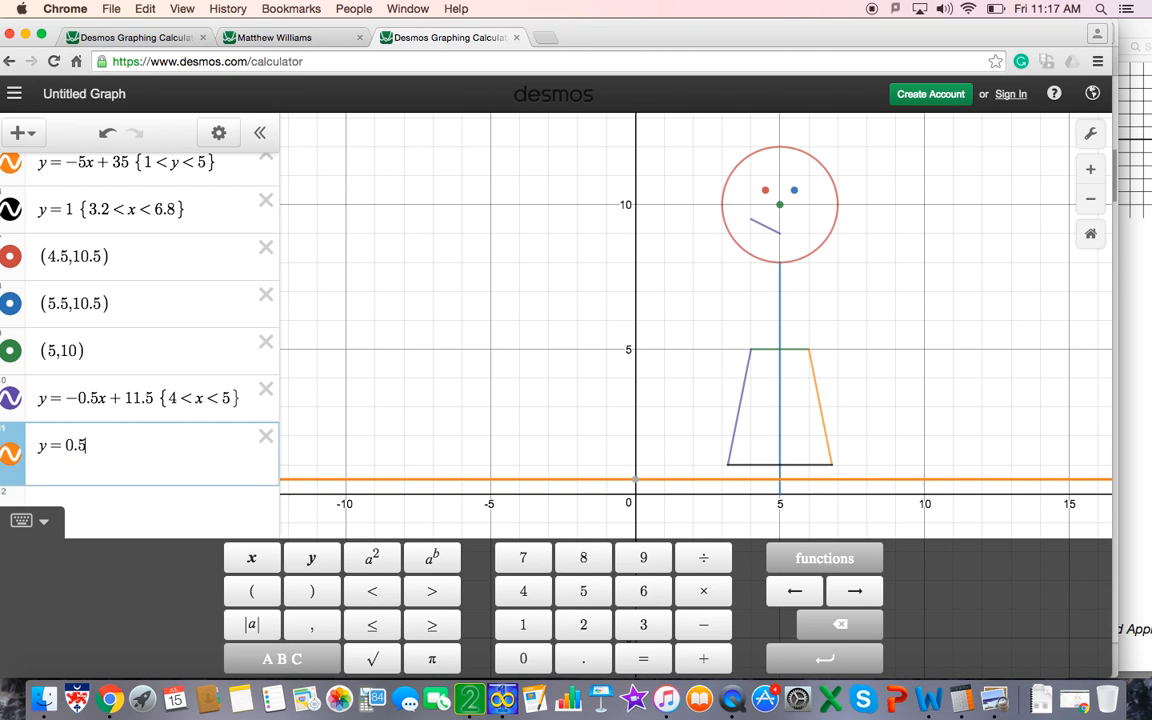
{"action": "type", "text": "x "}
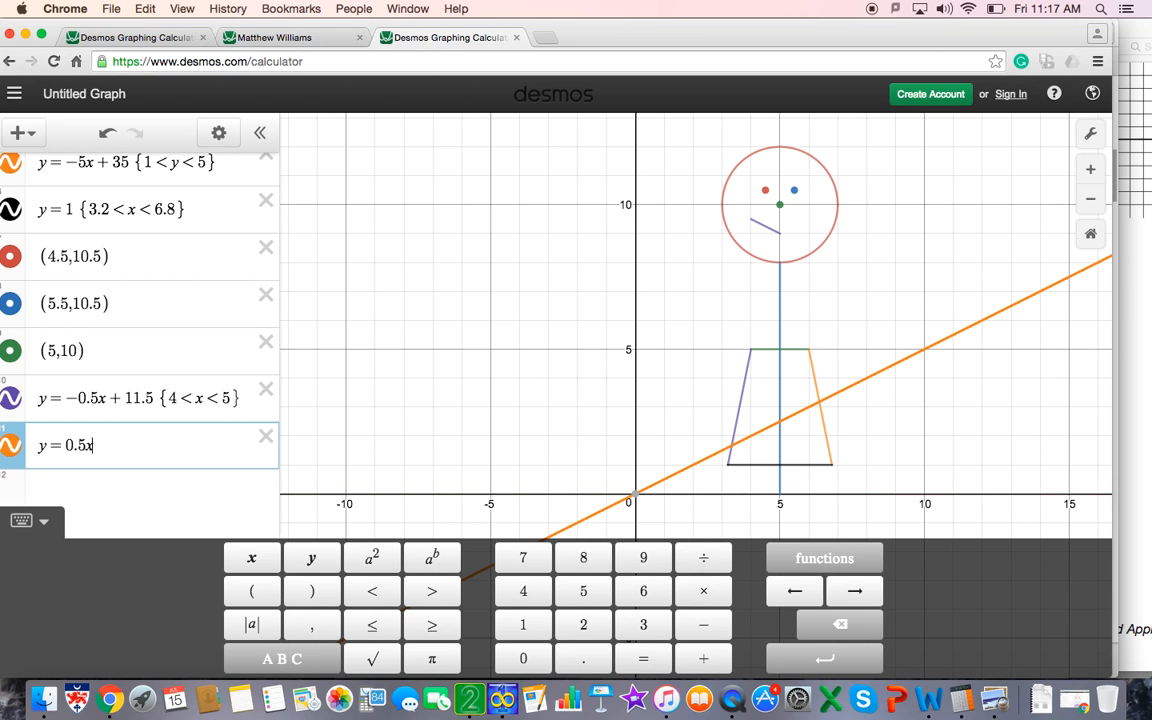
{"action": "type", "text": "+ 6.6 "}
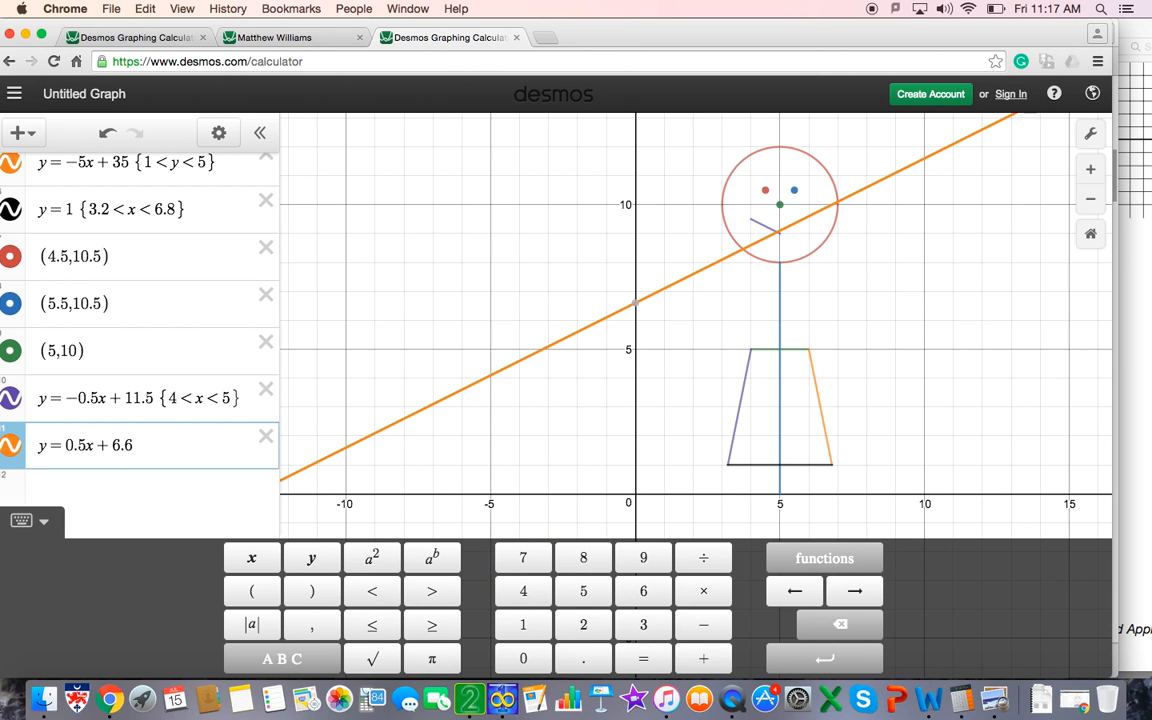
{"action": "type", "text": "{5 < x <"}
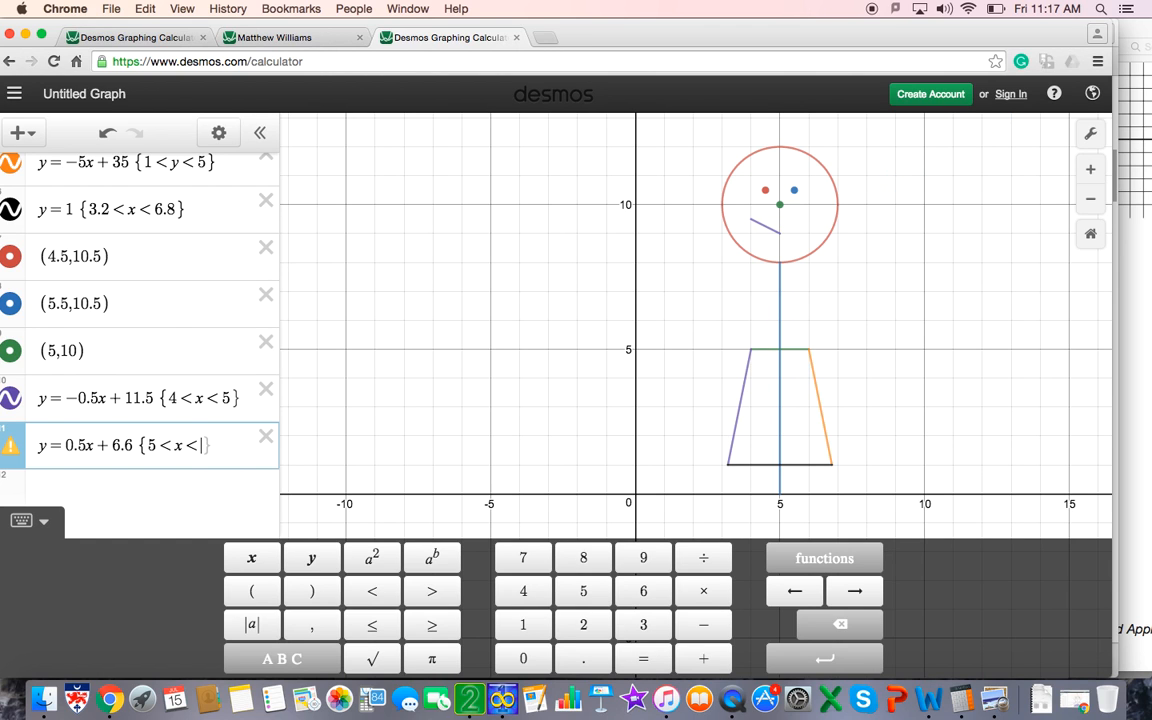
{"action": "type", "text": "6}"}
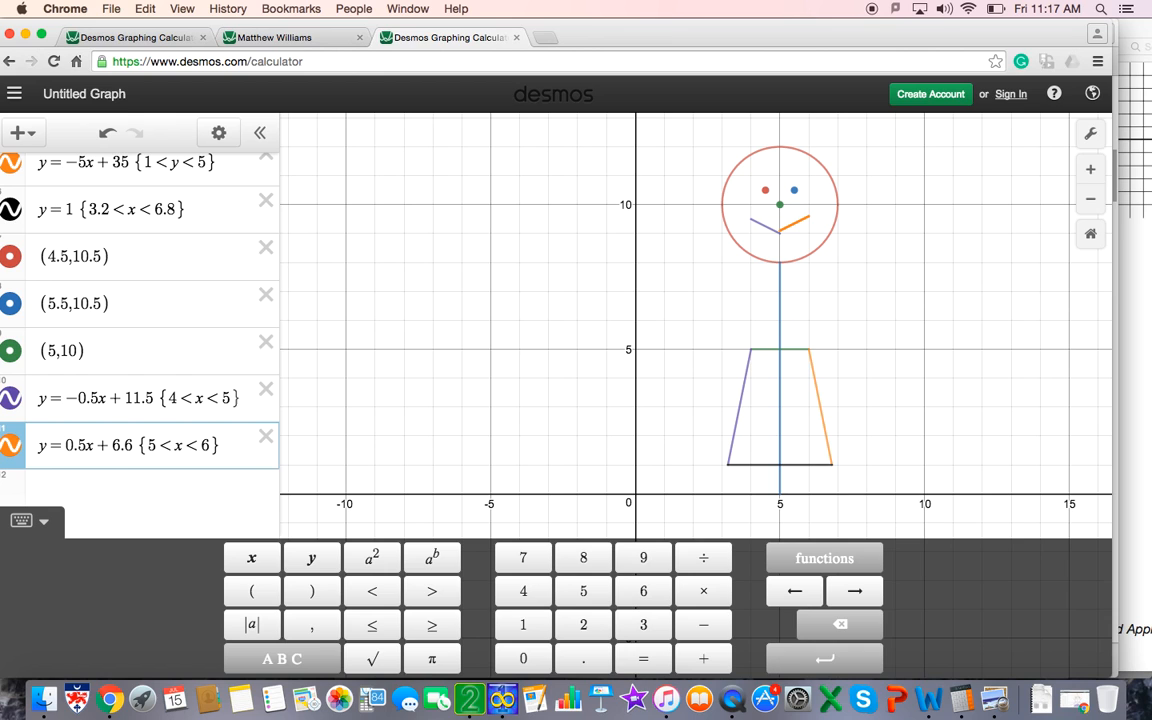
Change the constant in the right mouth line's equation to 6.5 so both mouth halves meet.
{"action": "left_click", "coordinate": [134, 444]}
{"action": "key", "text": "BackSpace"}
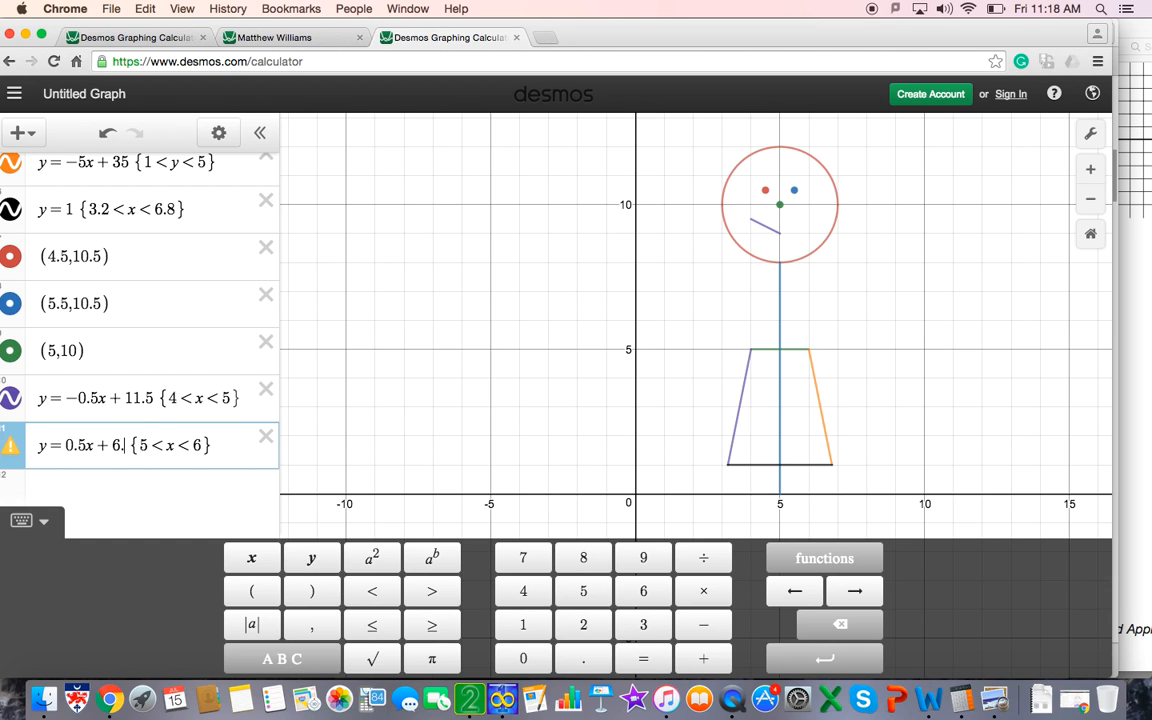
{"action": "type", "text": "5"}
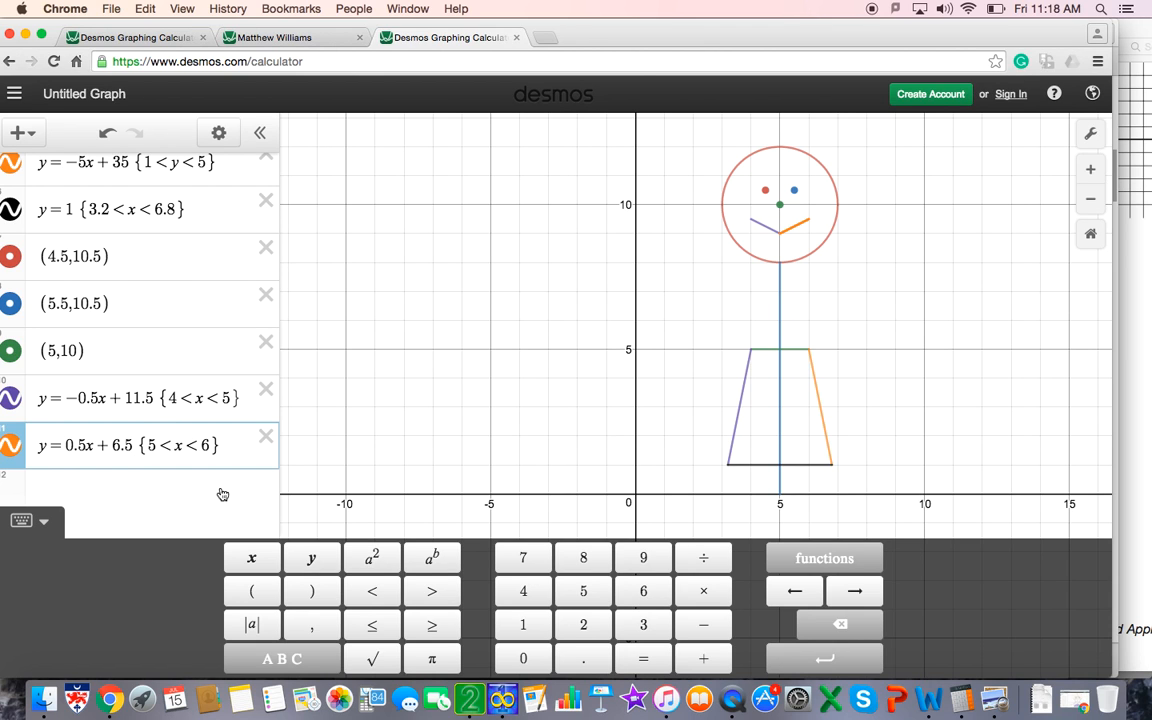
Add the line y = 7x - 11 as a new expression, adjusting its constant until it touches the left side of the head circle.
{"action": "left_click", "coordinate": [110, 481]}
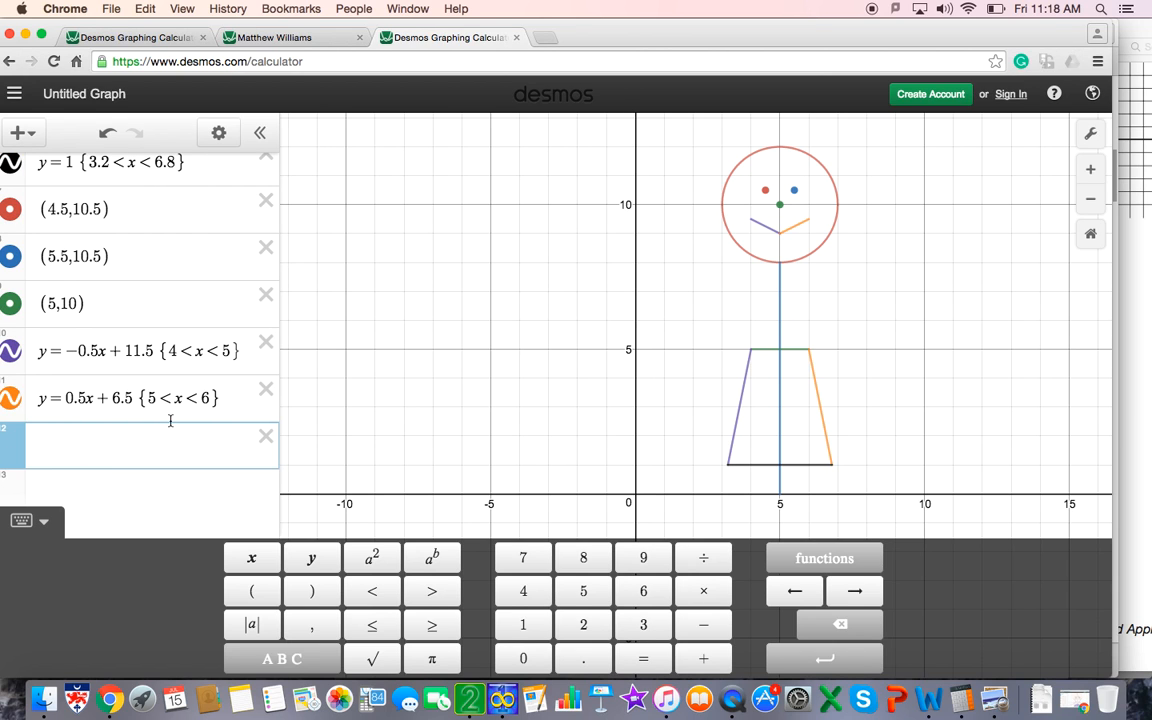
{"action": "type", "text": "y=7x"}
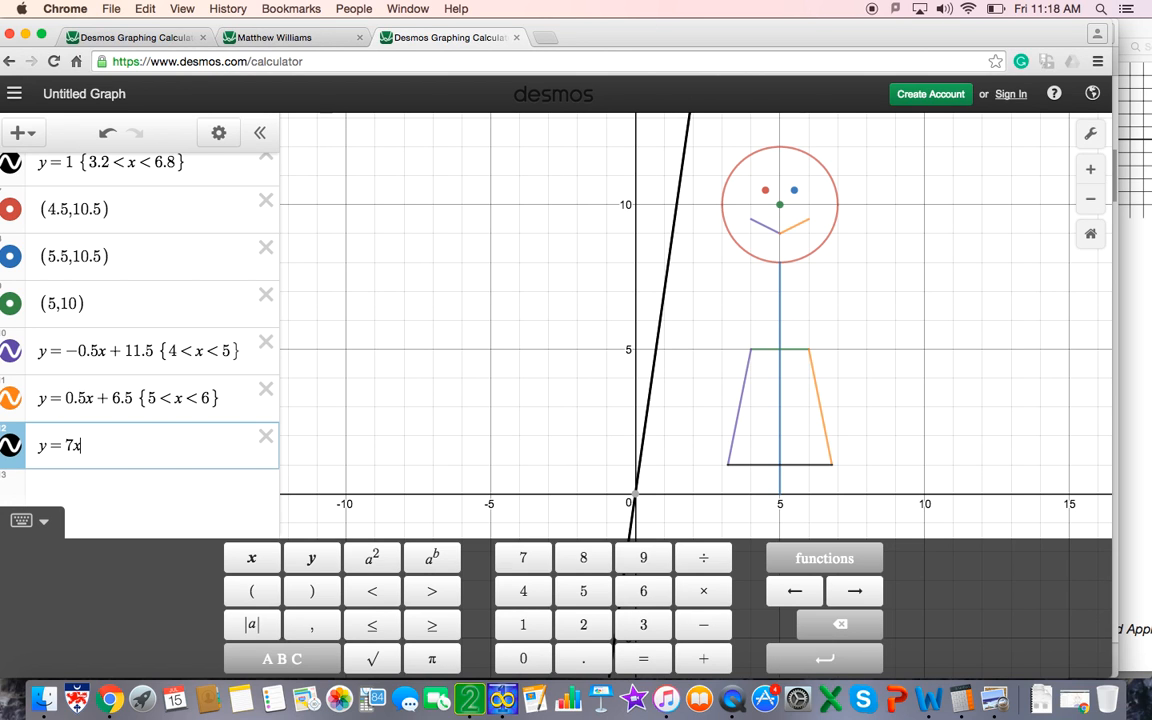
{"action": "type", "text": "-"}
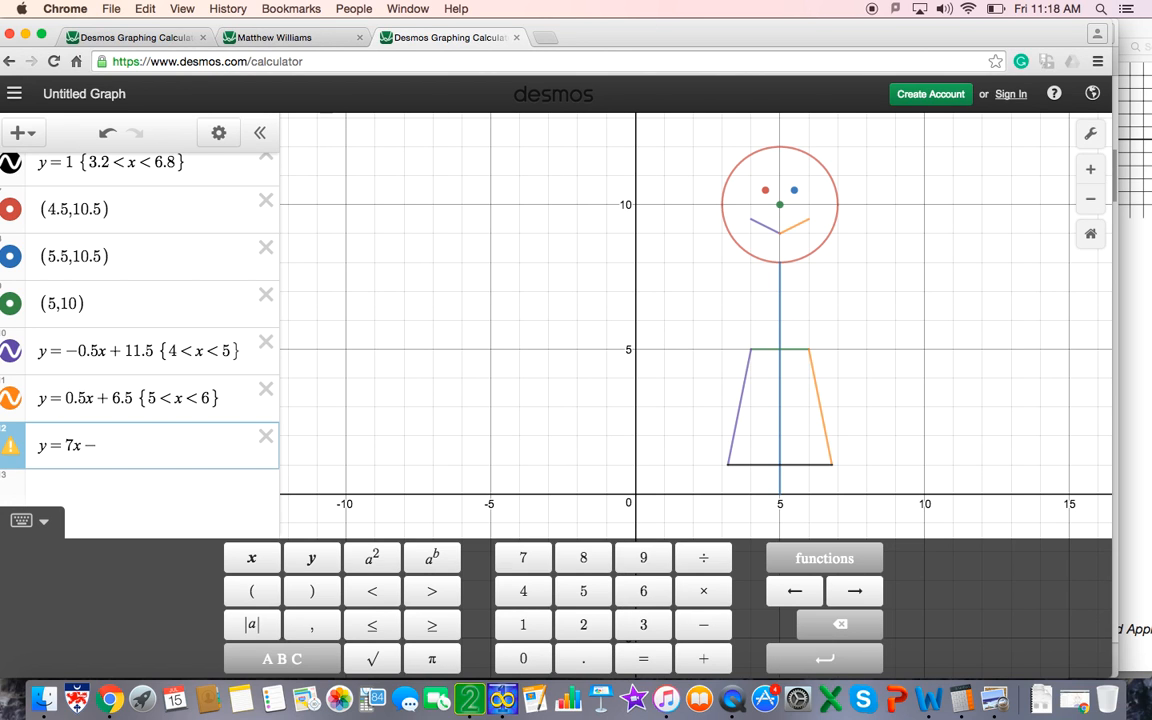
{"action": "type", "text": "15"}
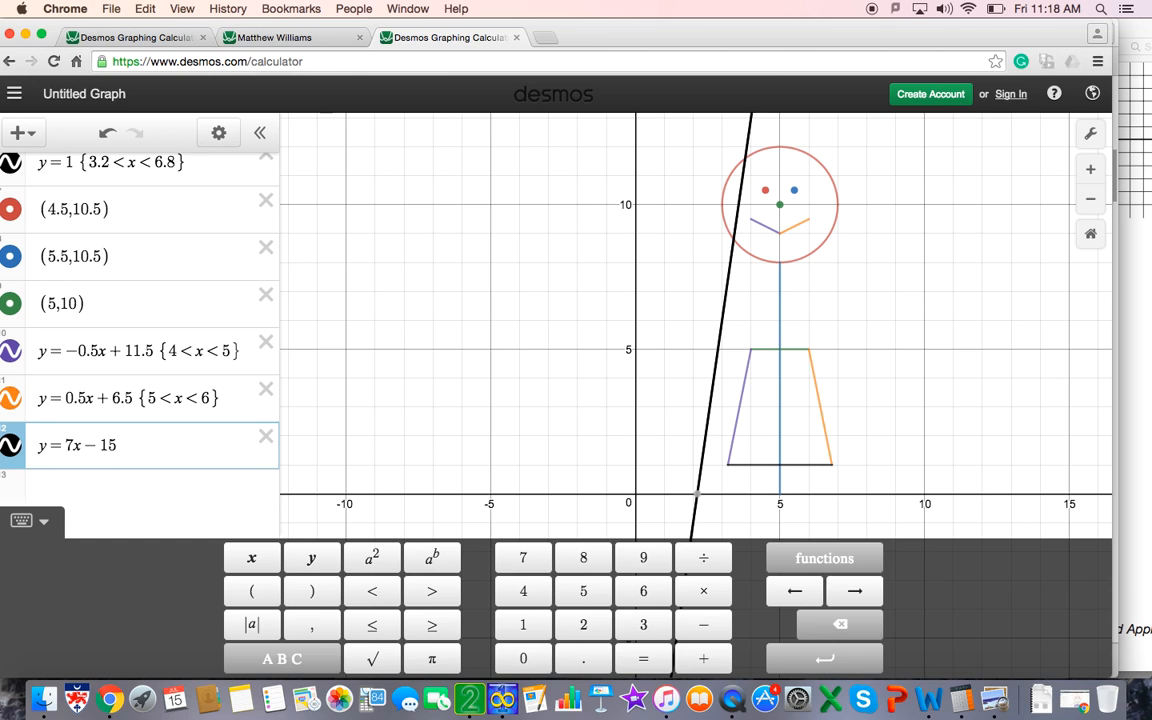
{"action": "key", "text": "BackSpace"}
{"action": "key", "text": "BackSpace"}
{"action": "type", "text": "13"}
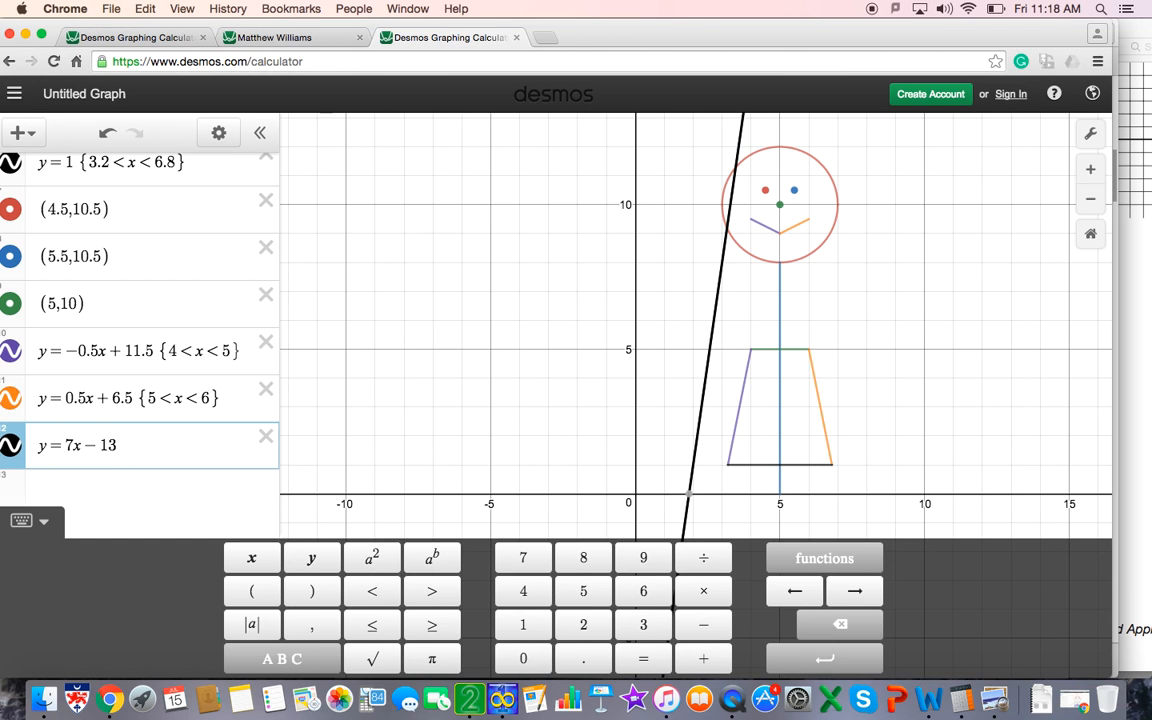
{"action": "key", "text": "BackSpace"}
{"action": "type", "text": "1"}
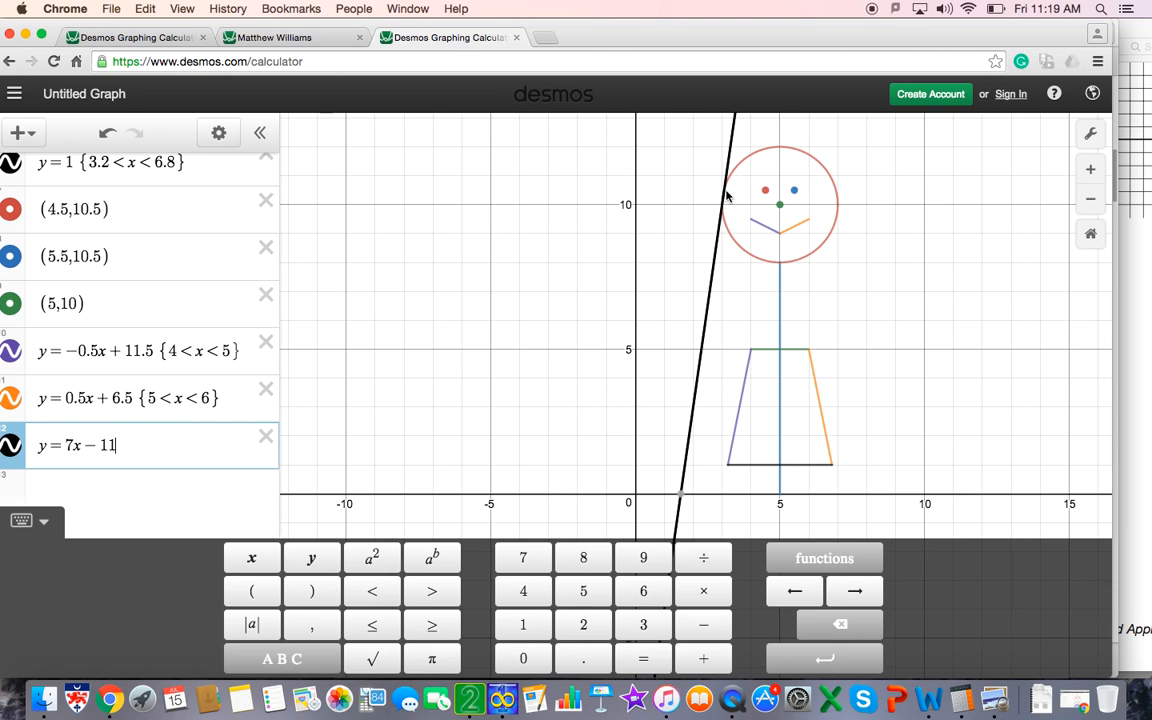
Restrict the line y = 7x - 11 to {6 < y < 10.5} so it hangs from the left side of the head.
{"action": "type", "text": "{6 <"}
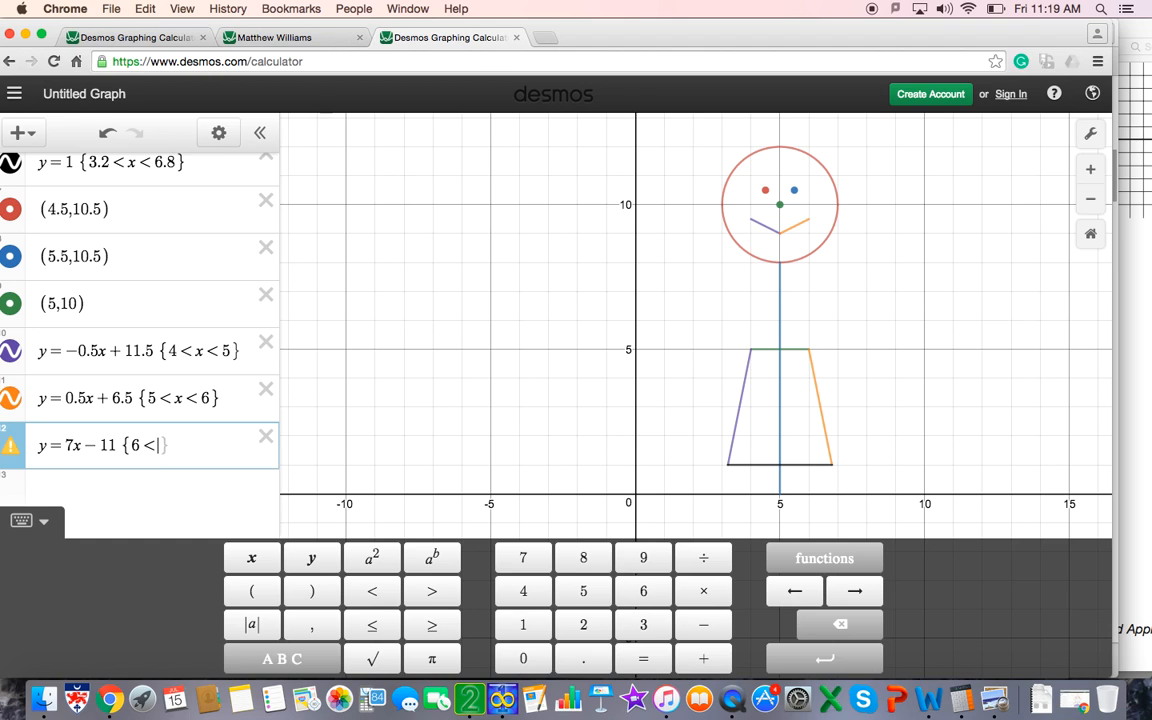
{"action": "type", "text": " x < 10.5}"}
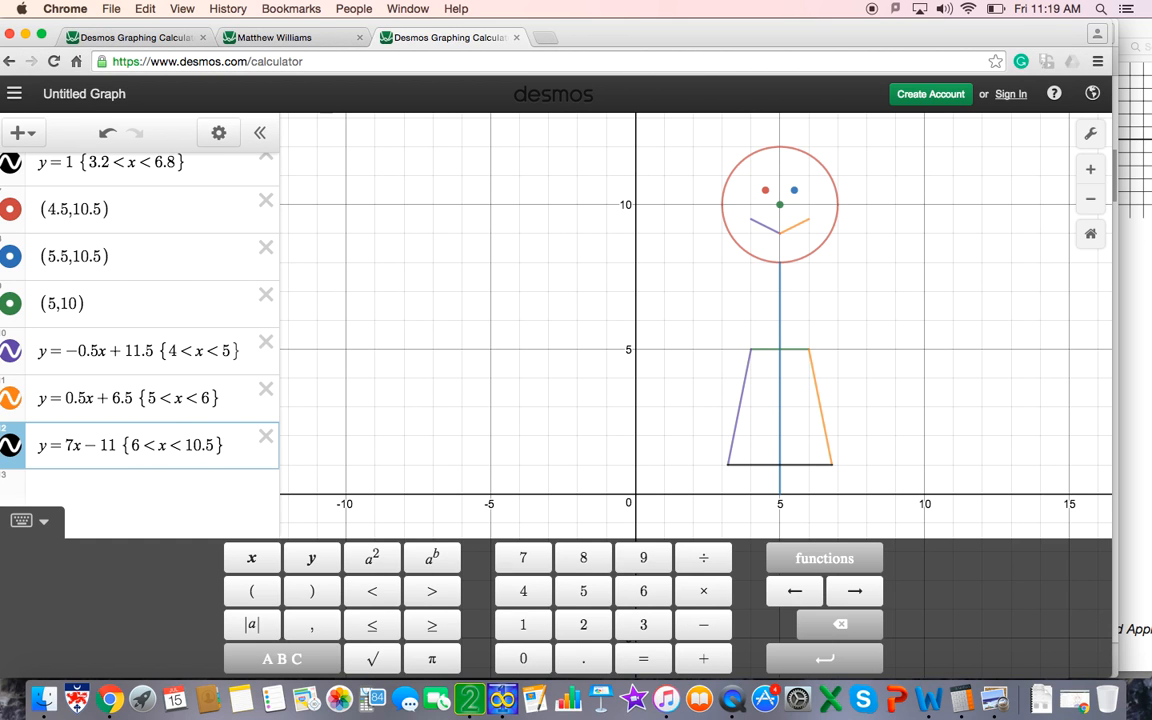
{"action": "key", "text": "Left"}
{"action": "key", "text": "Left"}
{"action": "key", "text": "Left"}
{"action": "key", "text": "Left"}
{"action": "key", "text": "Left"}
{"action": "key", "text": "Left"}
{"action": "key", "text": "BackSpace"}
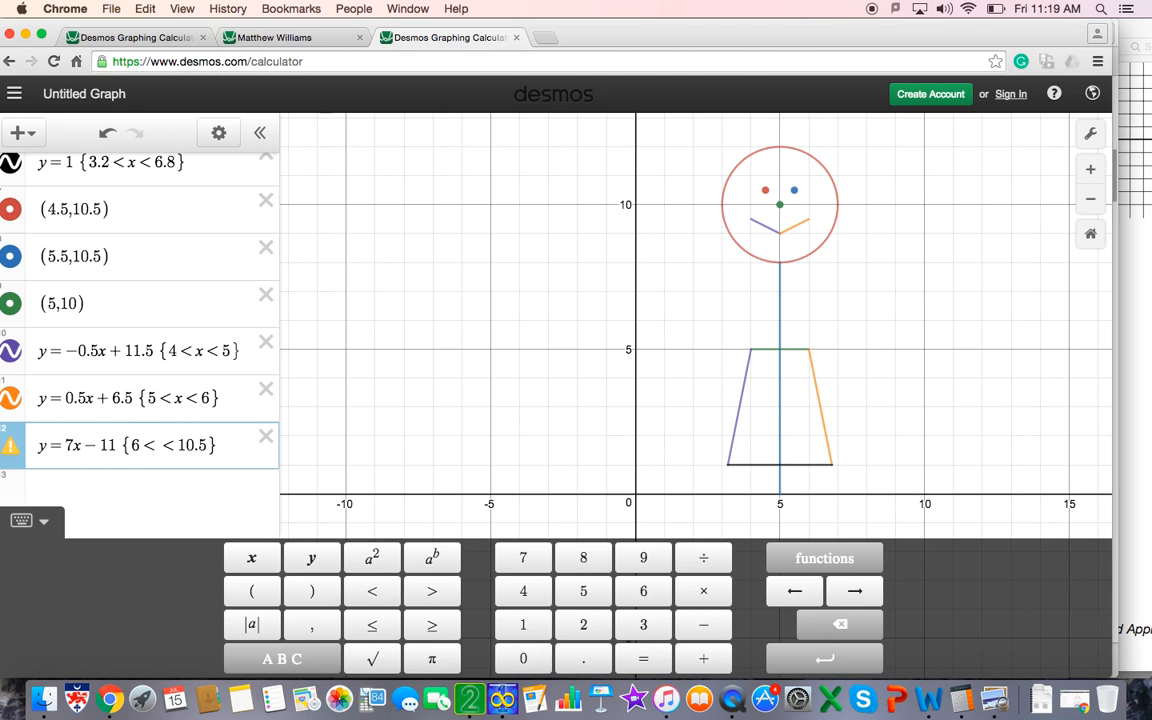
{"action": "type", "text": "y"}
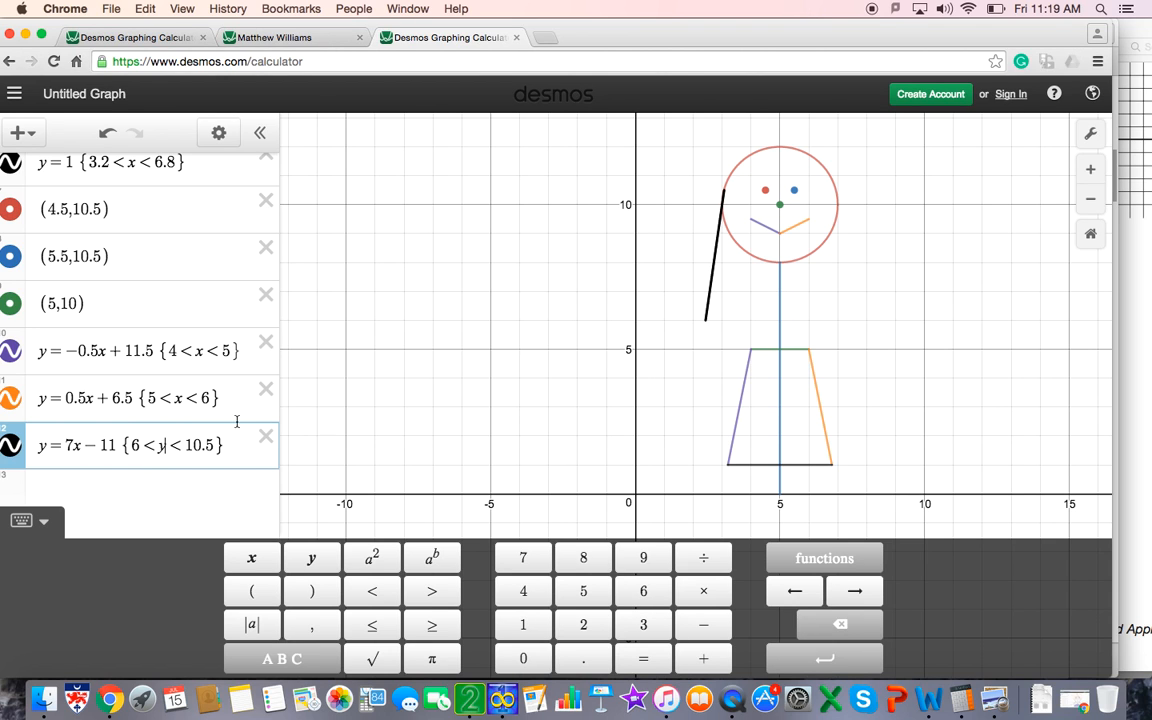
Add the line y = -7x + 59 as a new expression, adjusting its constant until it meets the right side of the head circle.
{"action": "left_click", "coordinate": [195, 485]}
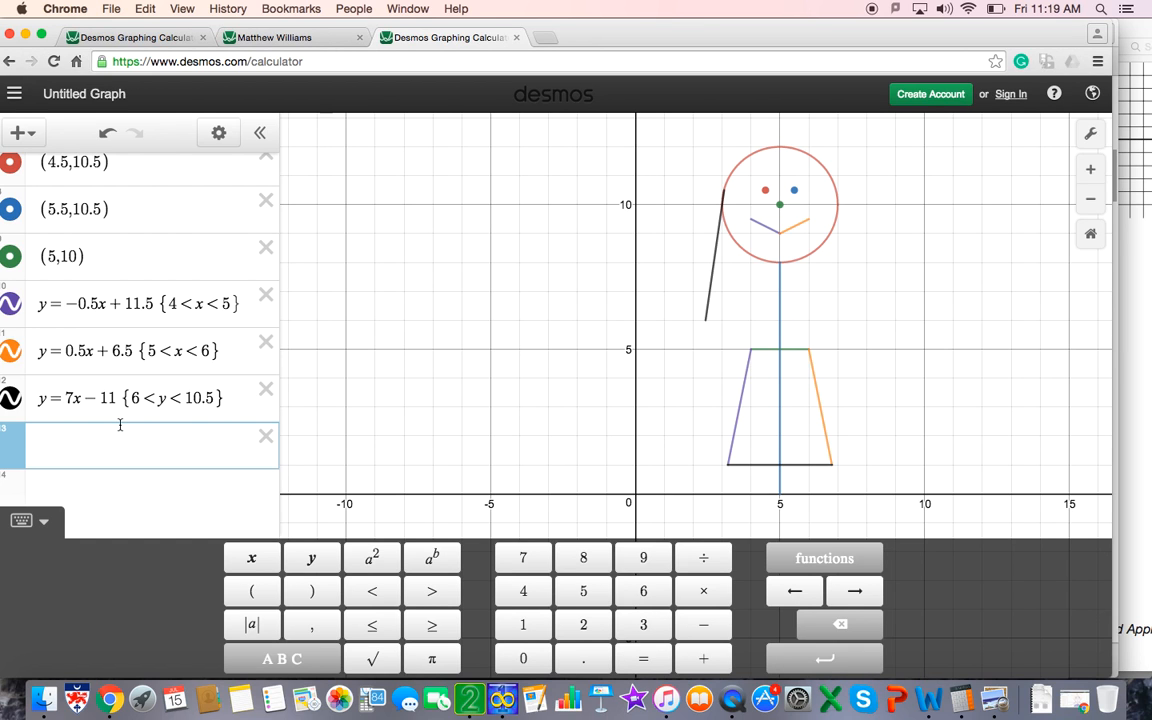
{"action": "type", "text": "y=-7x"}
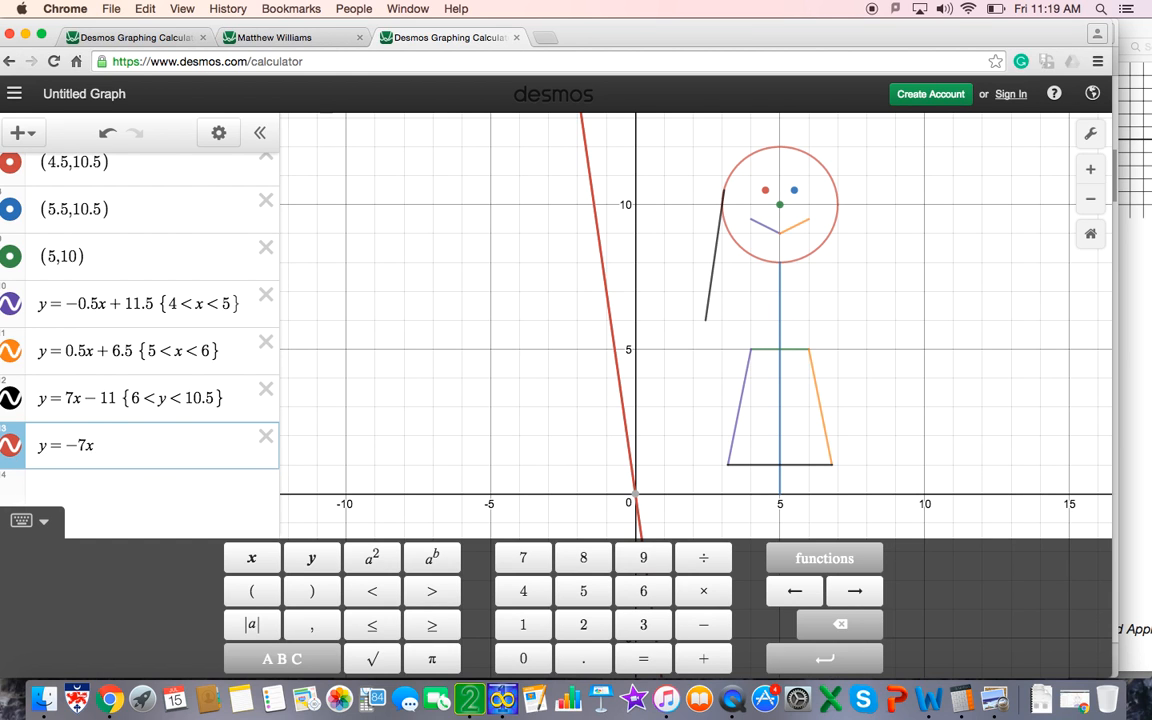
{"action": "type", "text": "+55"}
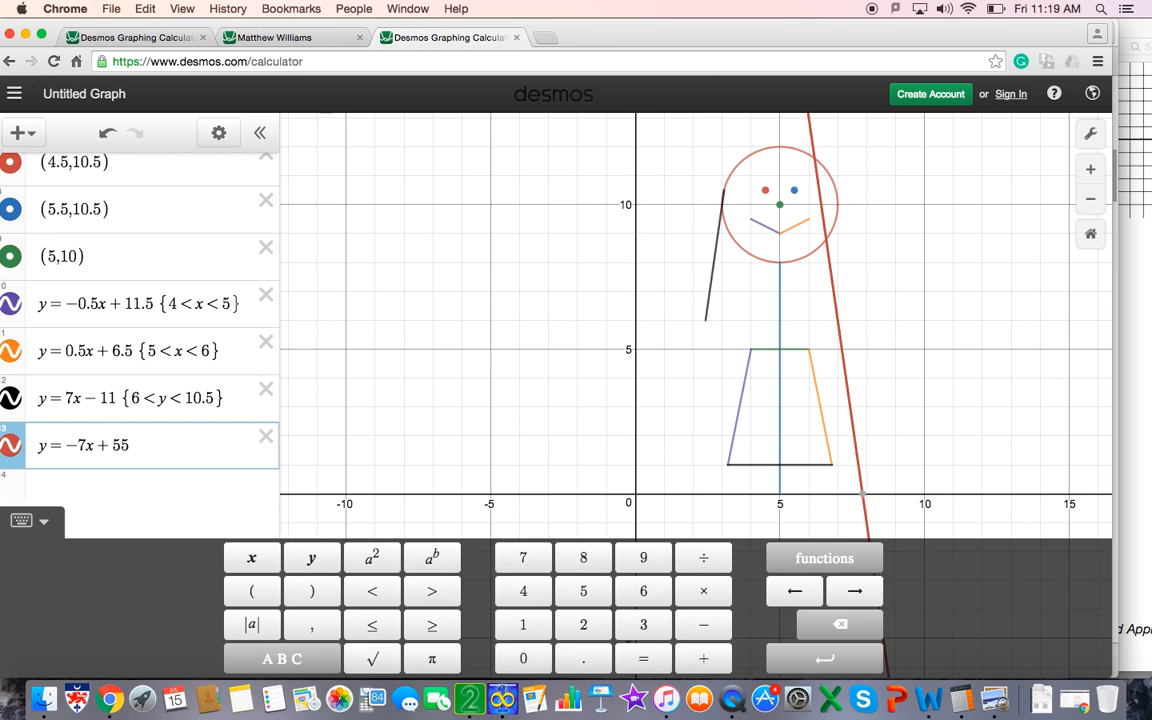
{"action": "key", "text": "BackSpace"}
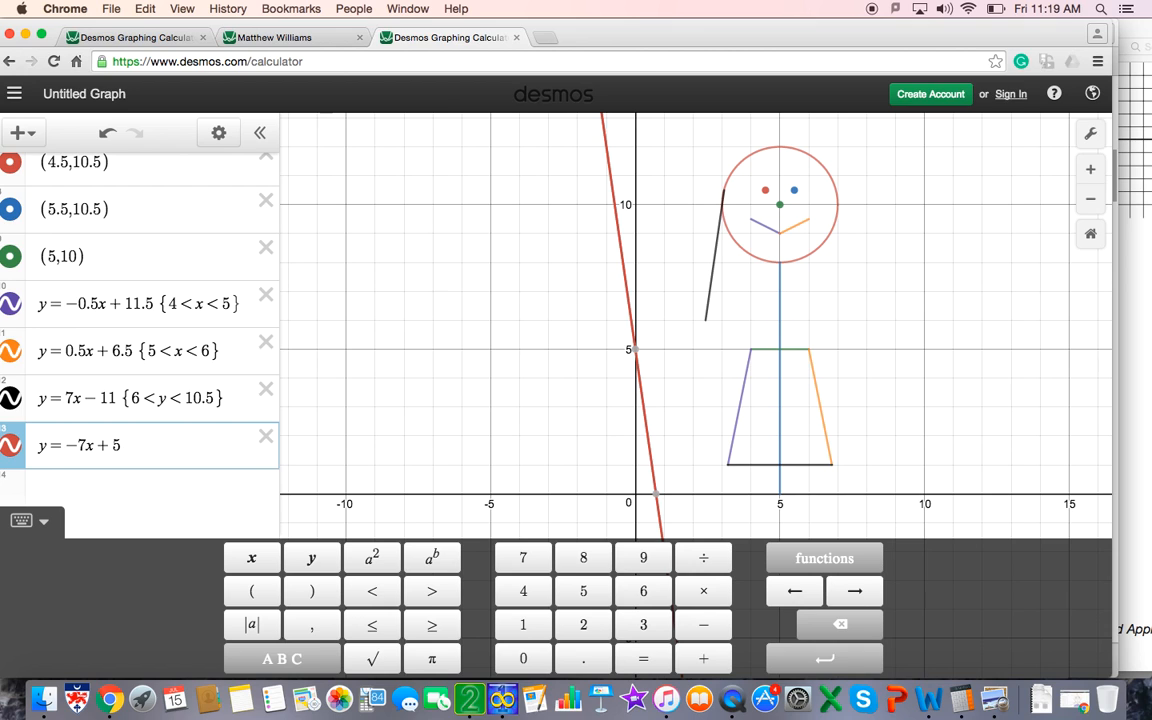
{"action": "key", "text": "BackSpace"}
{"action": "type", "text": "60"}
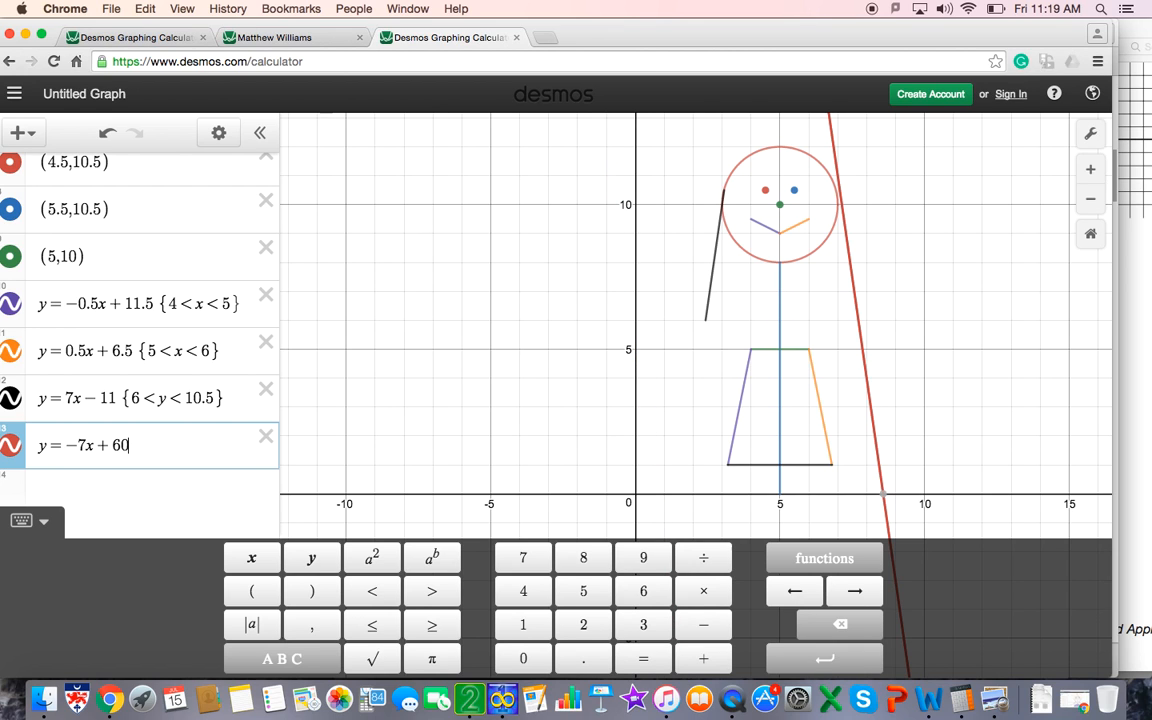
{"action": "key", "text": "BackSpace"}
{"action": "key", "text": "BackSpace"}
{"action": "type", "text": "59 "}
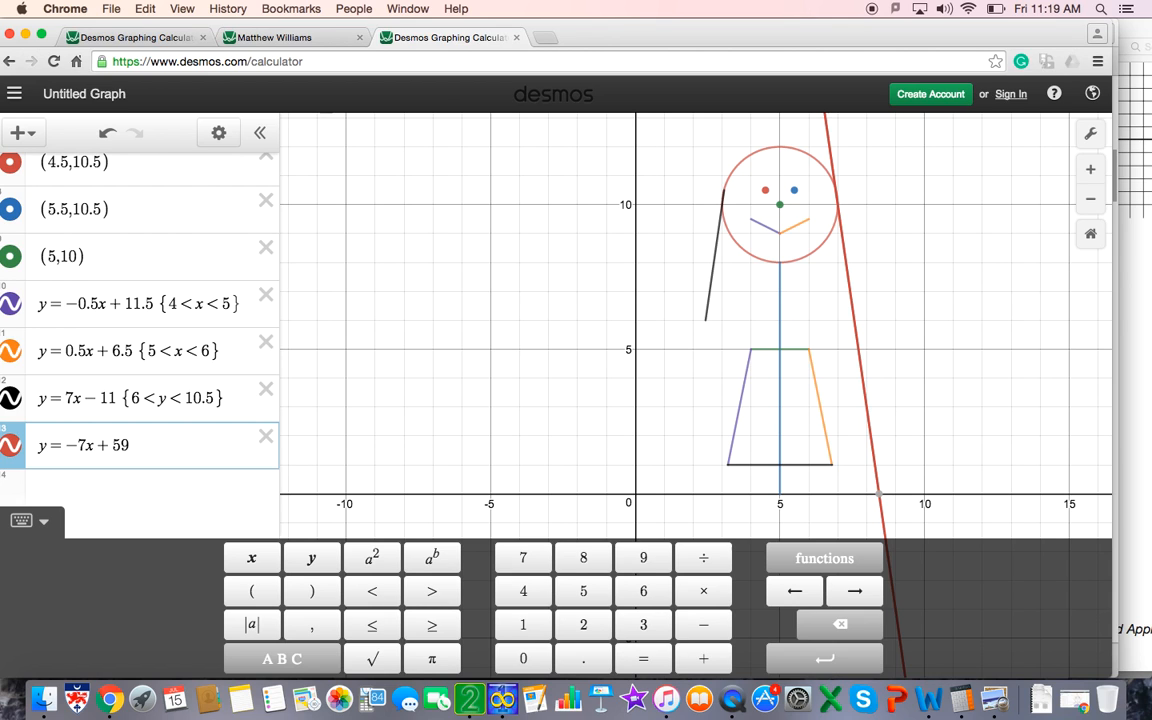
Restrict the line y = -7x + 59 to {6 < y < 10.5} and start a new expression.
{"action": "type", "text": "{6 <"}
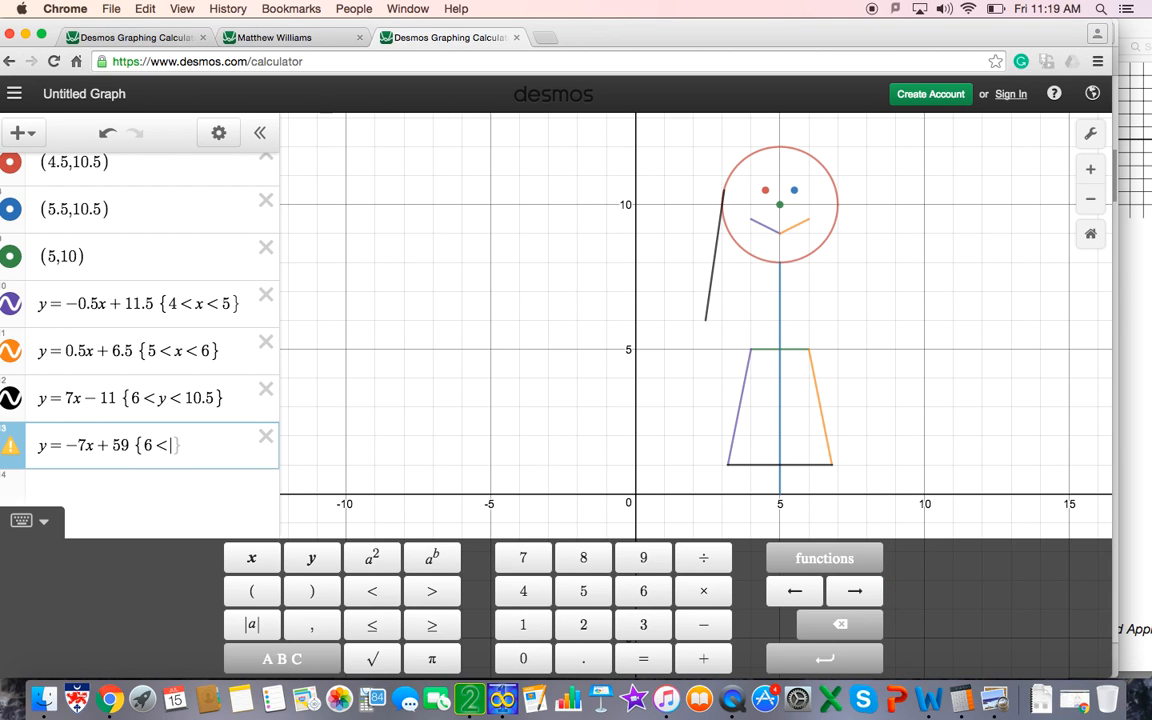
{"action": "type", "text": " y < 10"}
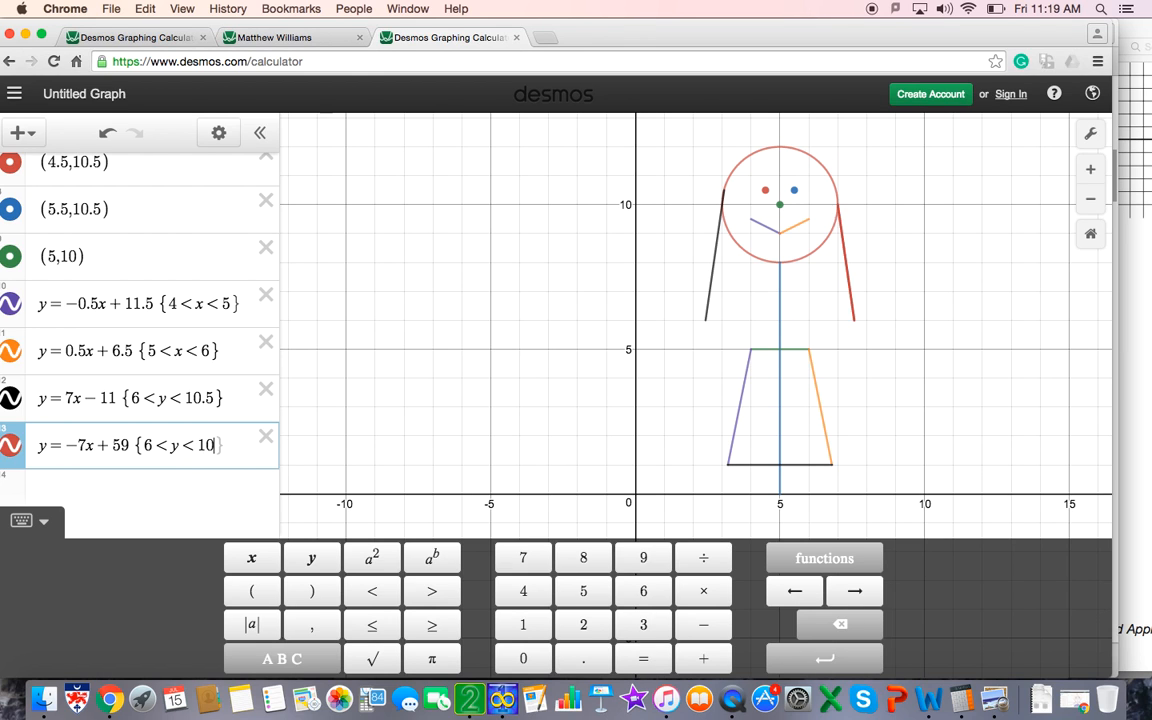
{"action": "type", "text": ".5"}
{"action": "key", "text": "Return"}
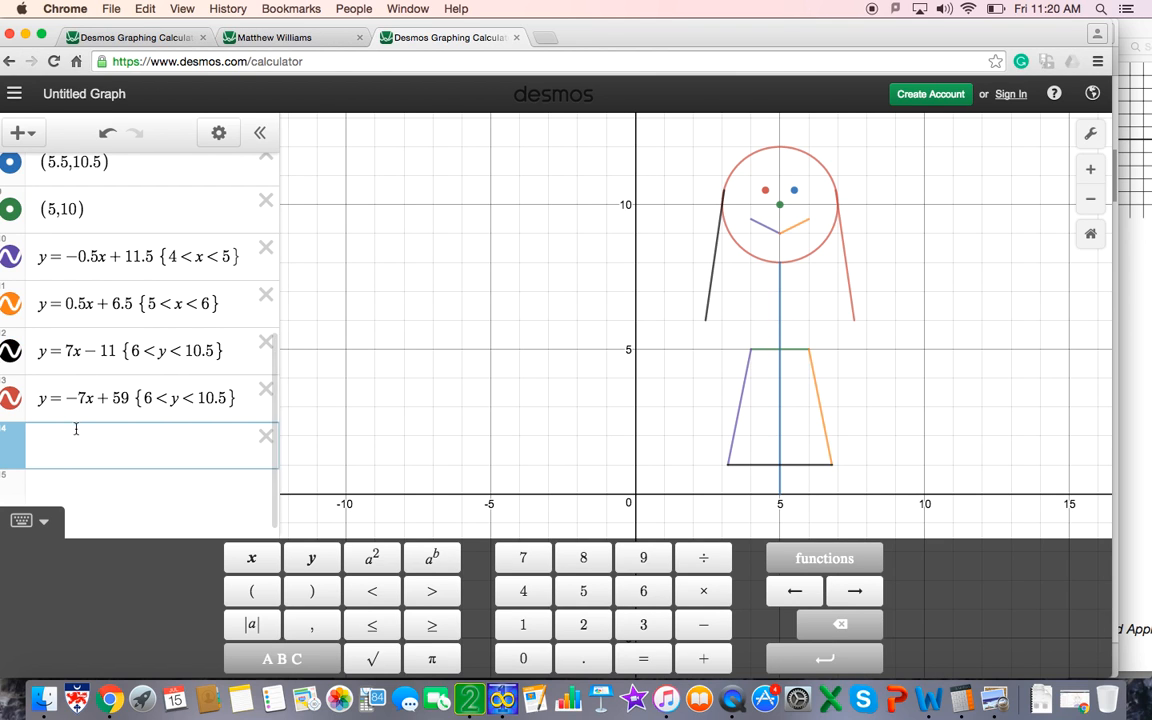
Add the vertical segment x = 4 {5 < y < 8} above the skirt's upper-left corner, and start a new expression.
{"action": "type", "text": "x "}
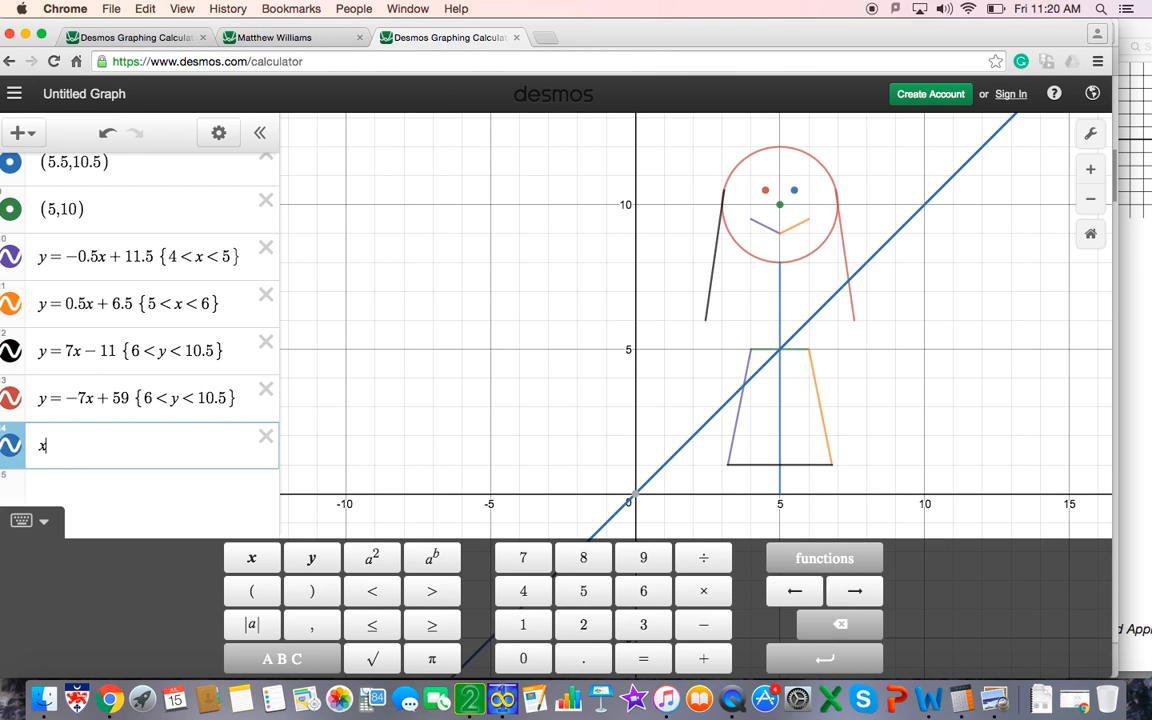
{"action": "type", "text": "= "}
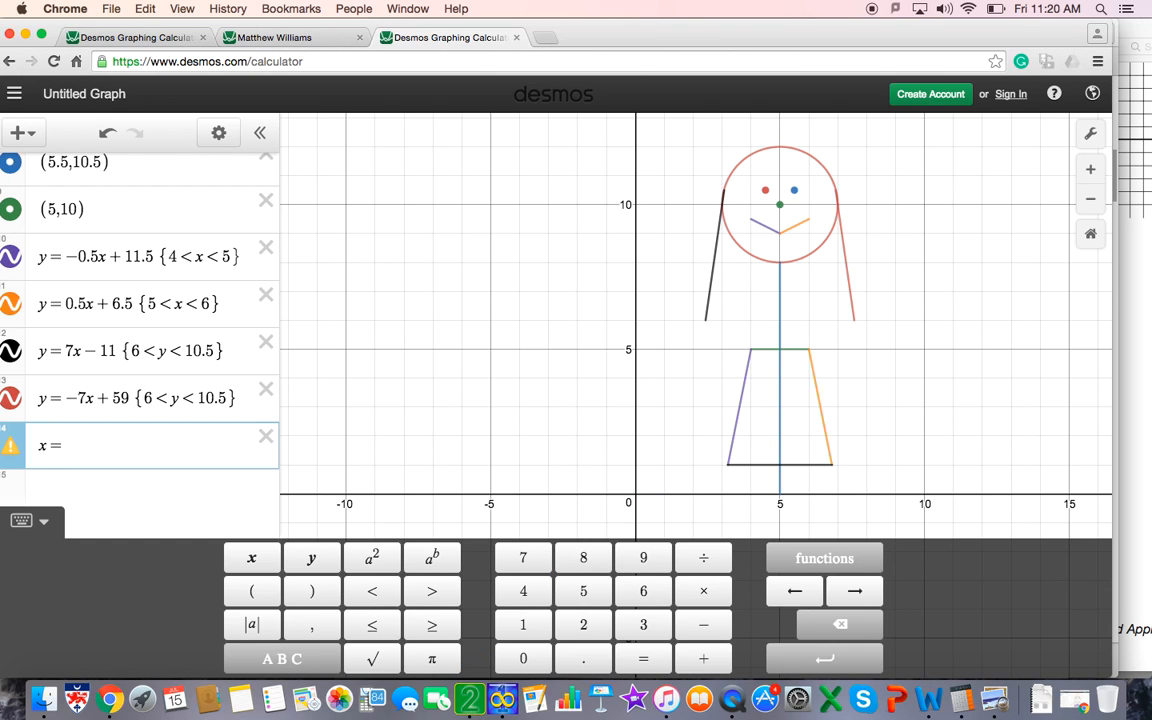
{"action": "type", "text": "4"}
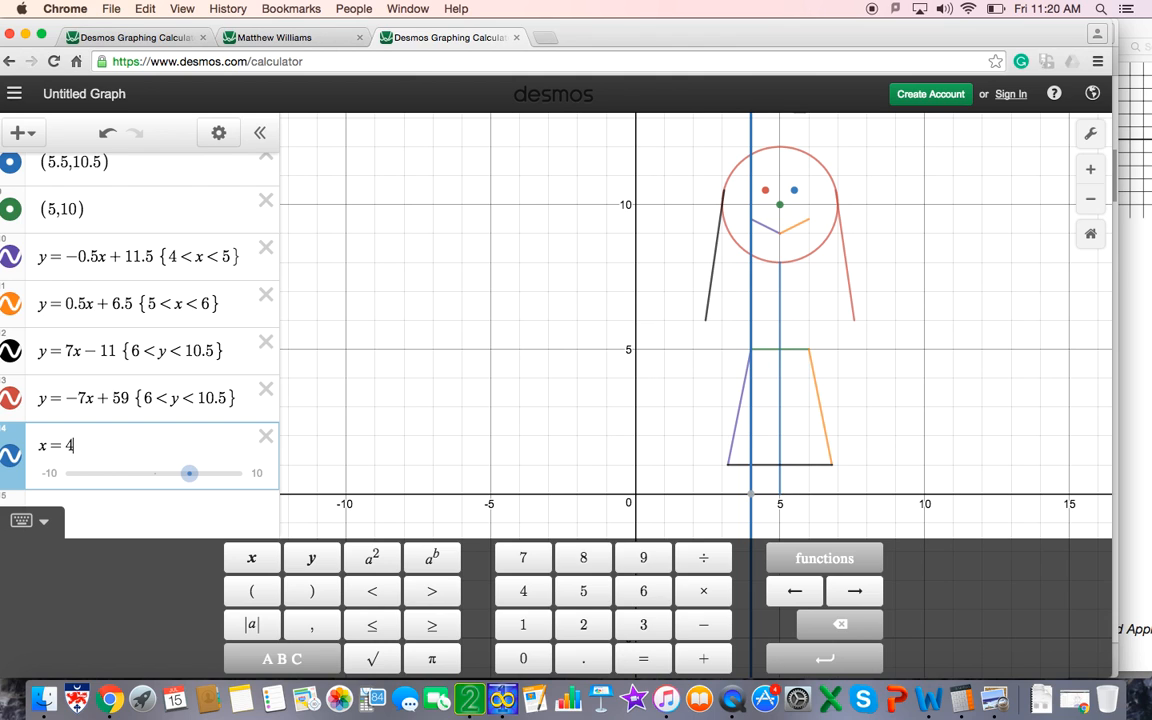
{"action": "type", "text": "{5 < "}
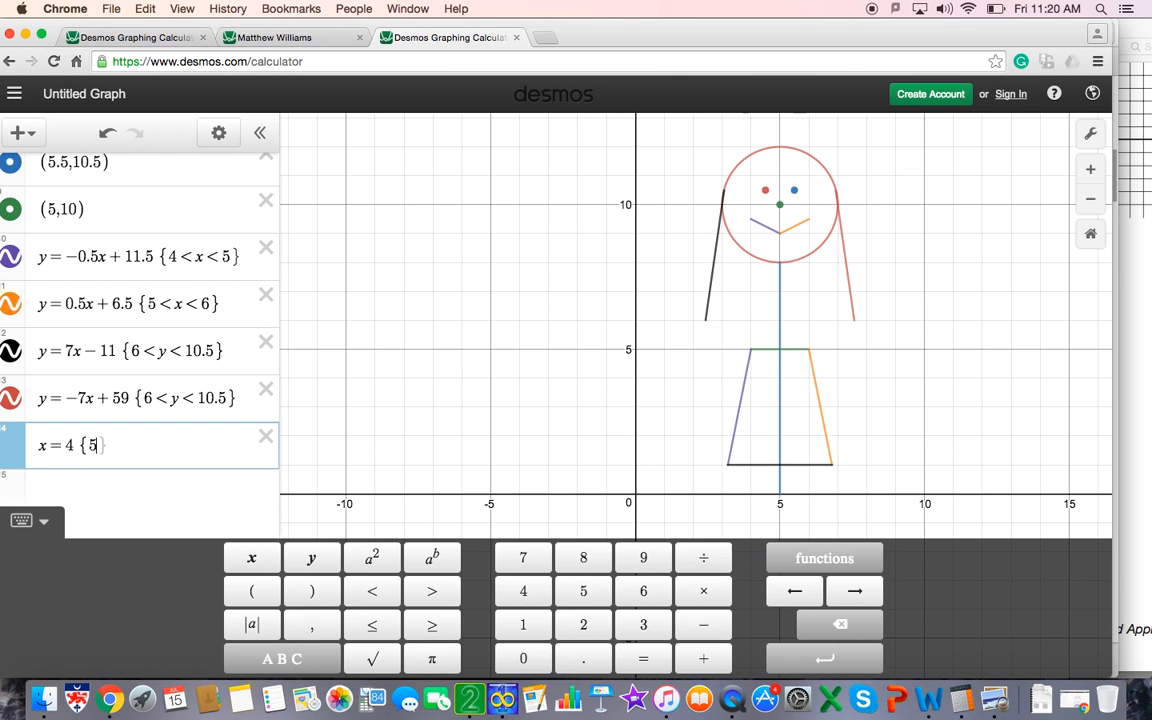
{"action": "type", "text": "y < 8"}
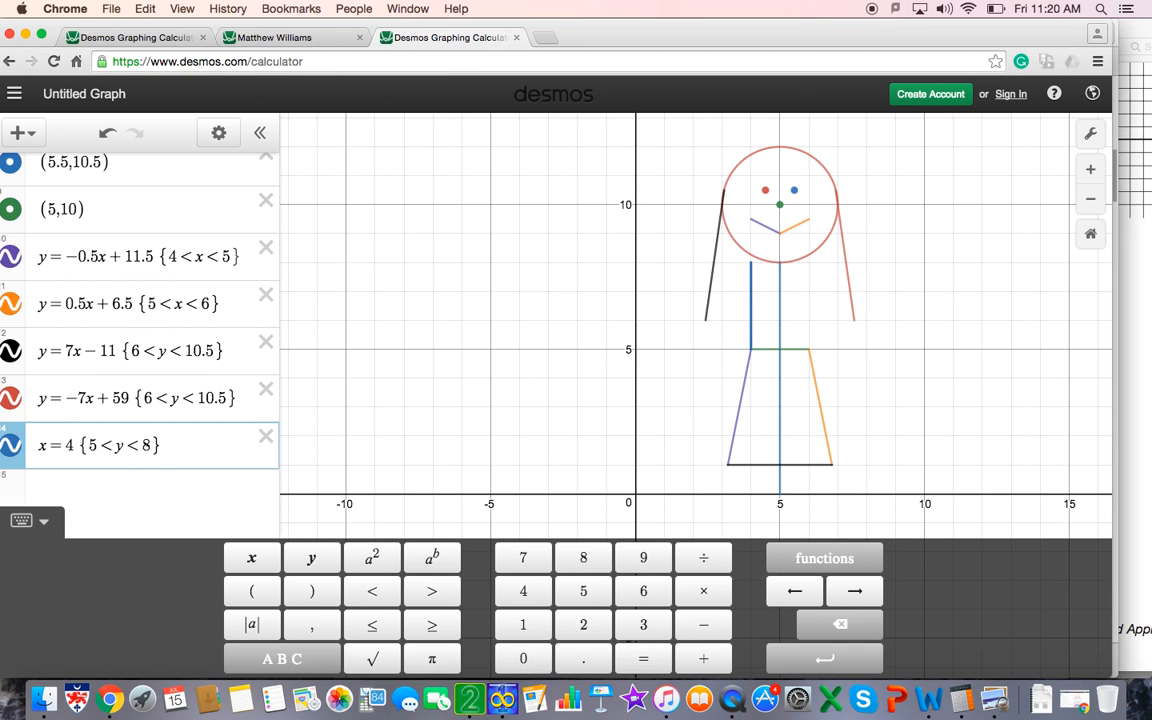
{"action": "key", "text": "Return"}
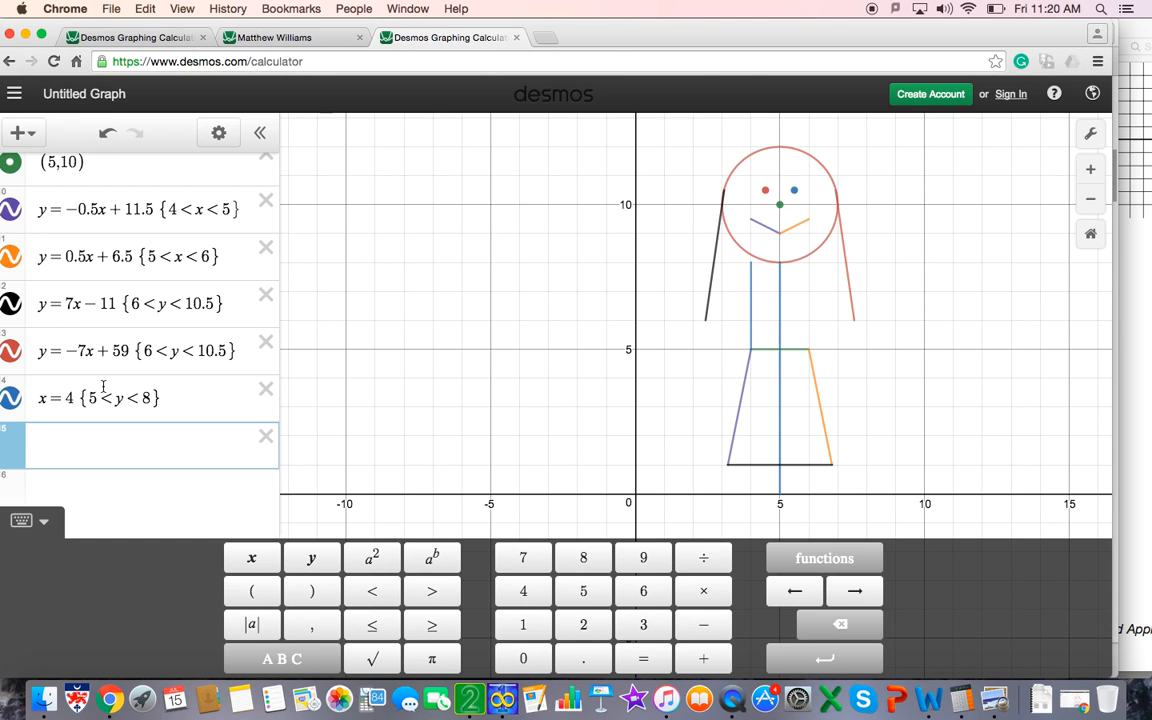
Add the vertical segment x = 6 {5 < y < 8} above the skirt's upper-right corner, and start a new expression.
{"action": "type", "text": "x = 6 "}
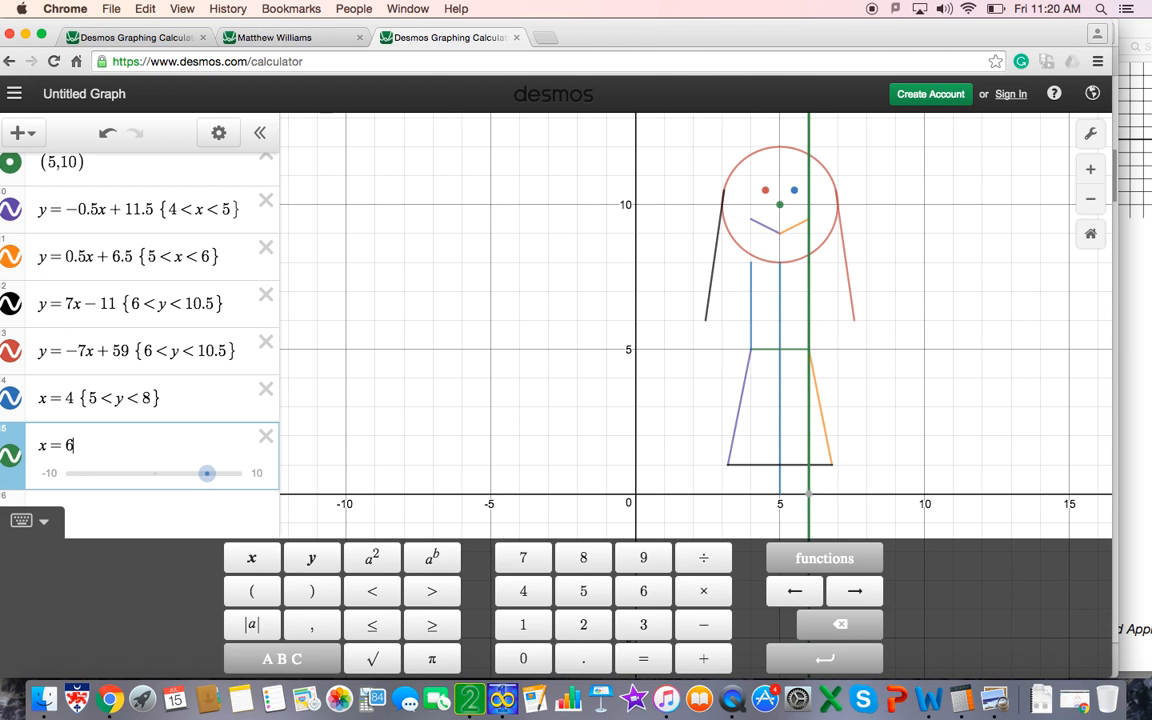
{"action": "type", "text": "{"}
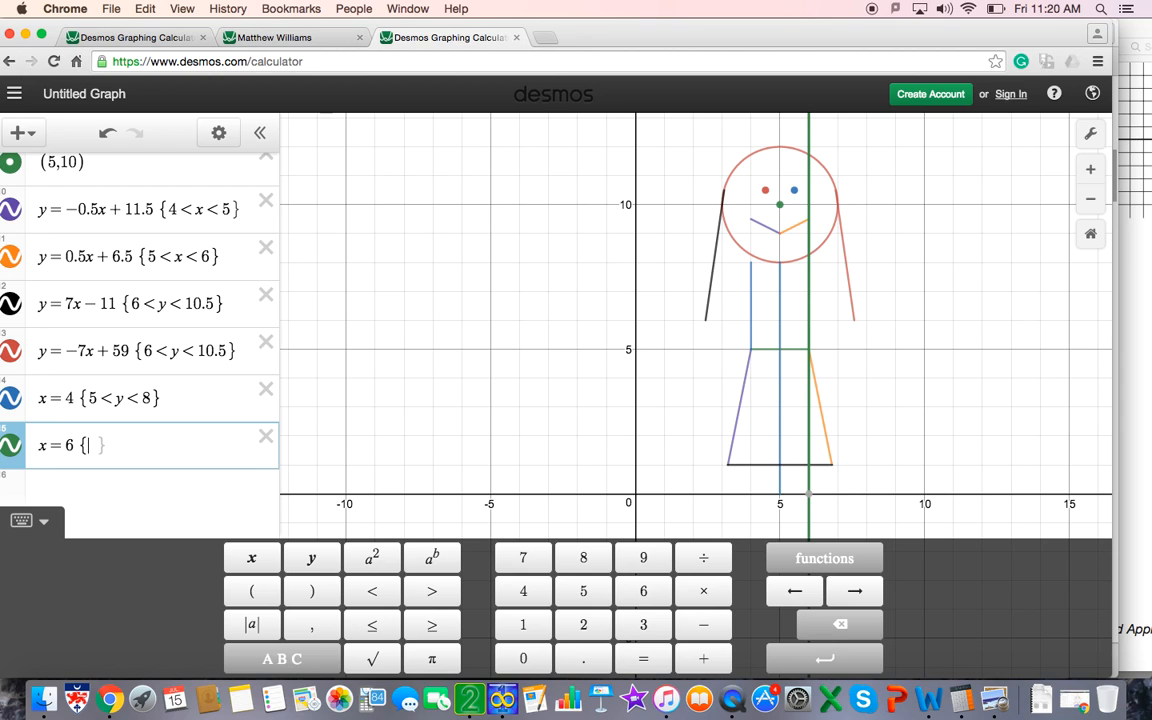
{"action": "type", "text": "5 < y "}
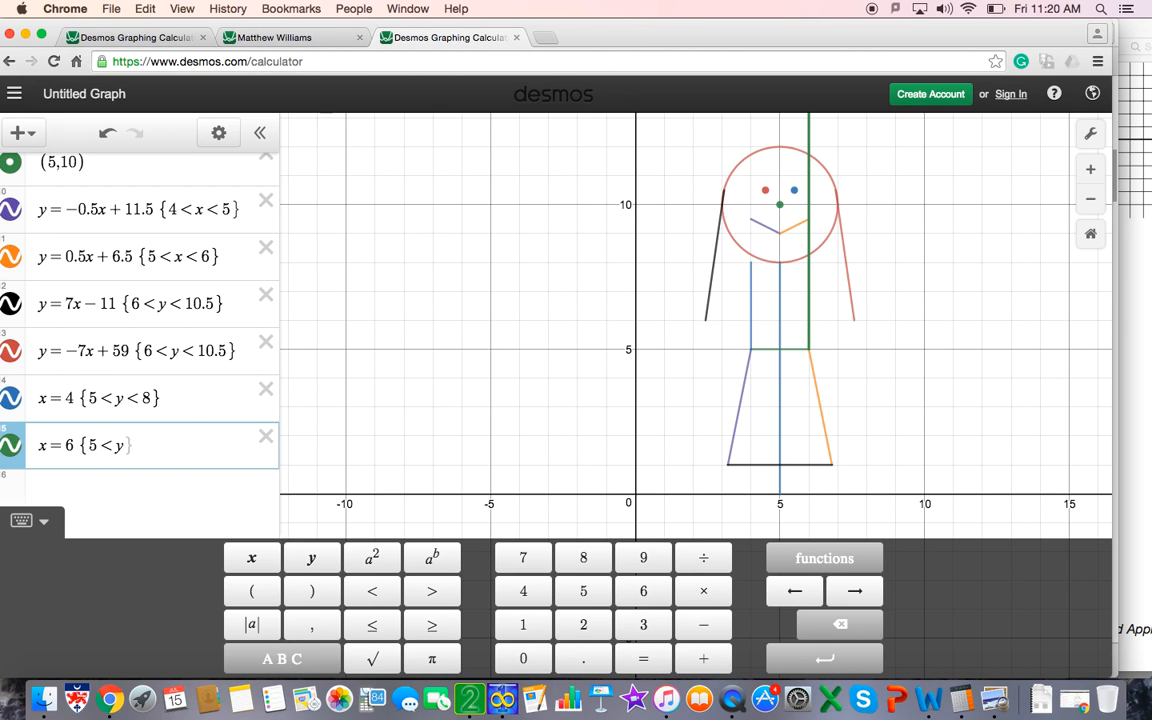
{"action": "type", "text": "< 8"}
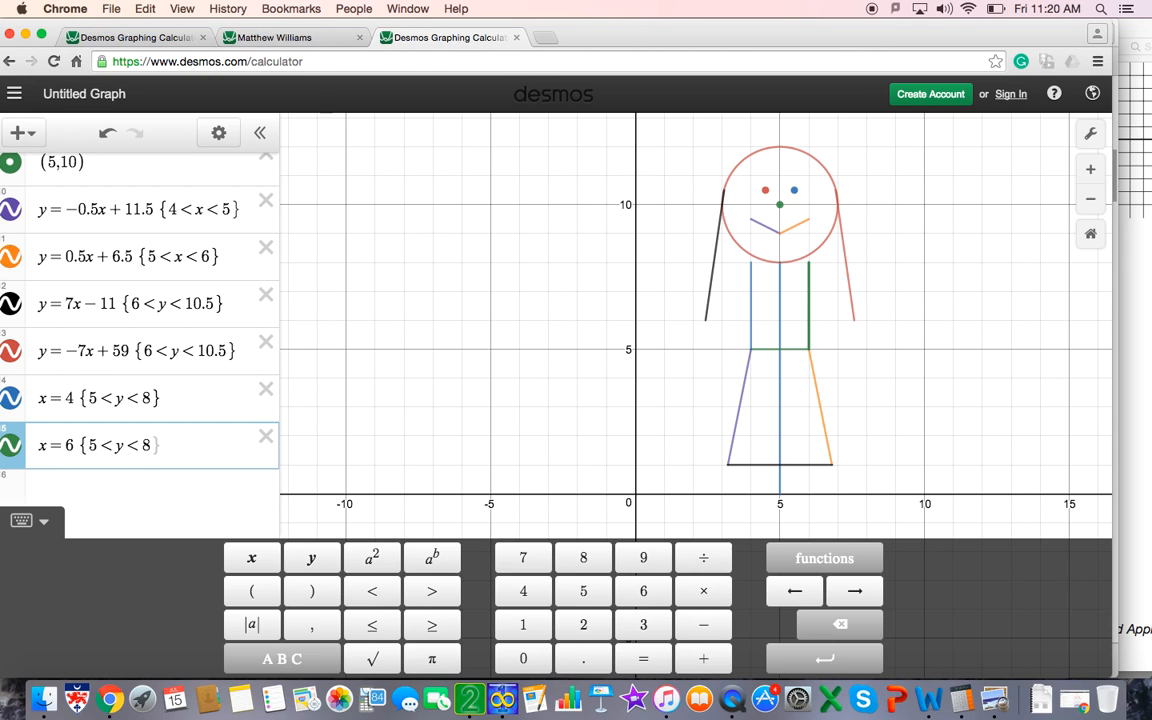
{"action": "key", "text": "Right"}
{"action": "key", "text": "Return"}
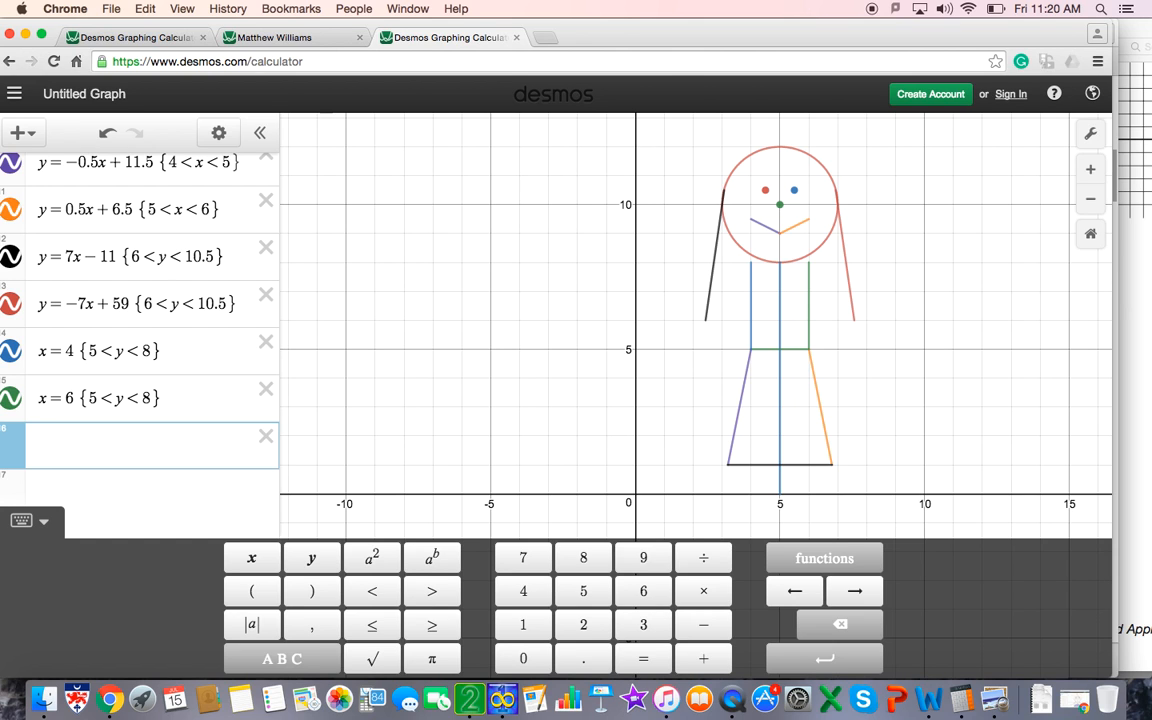
Add the right shoulder line y = 0.1x + 7.4 {5 < x < 6}, adjusting its constant to meet the torso side, and start a new expression.
{"action": "type", "text": "y = 0."}
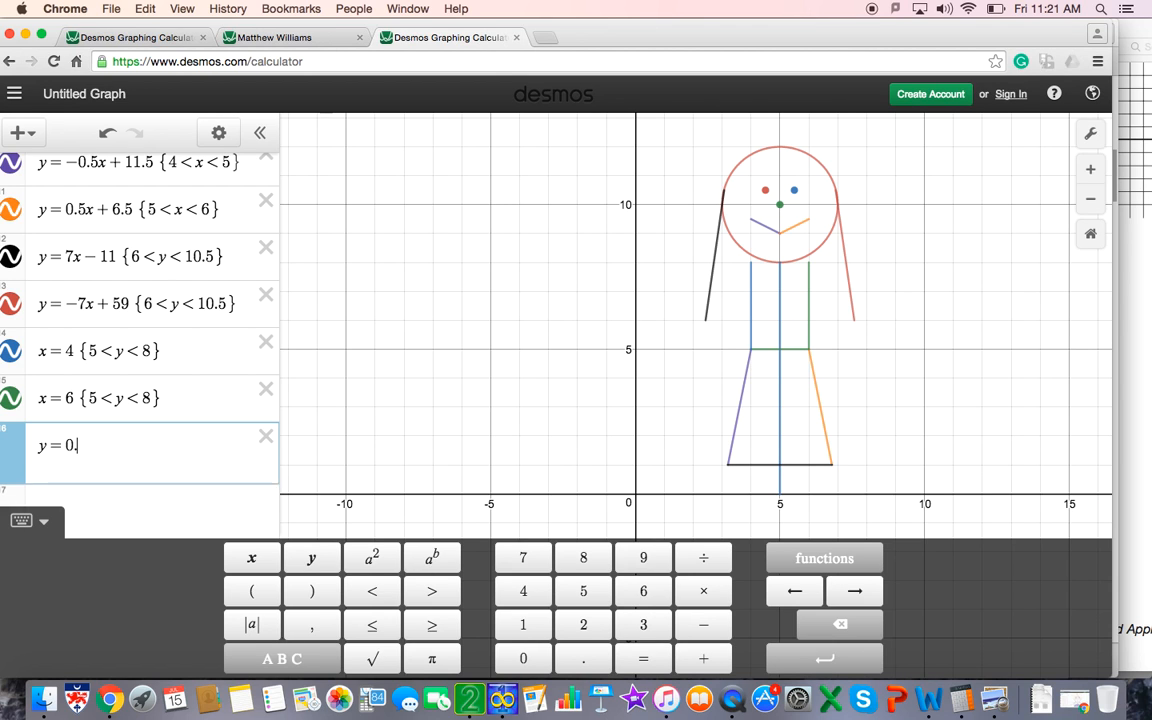
{"action": "type", "text": "1x "}
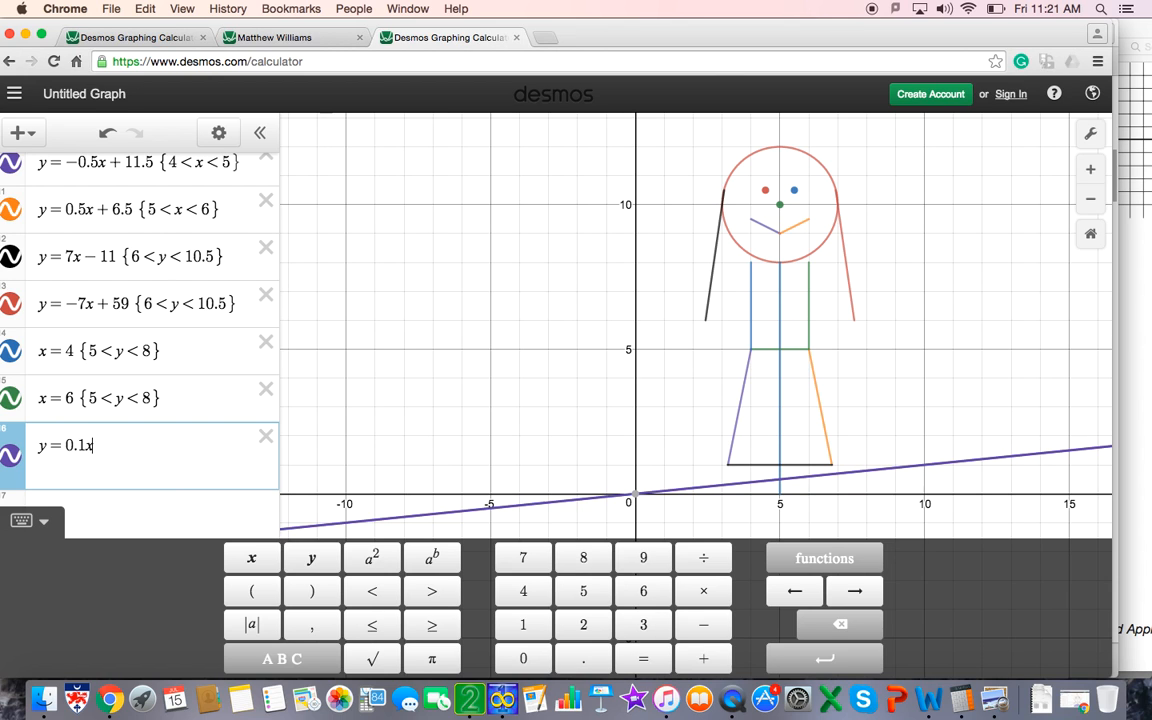
{"action": "type", "text": "+ 7."}
{"action": "type", "text": "3"}
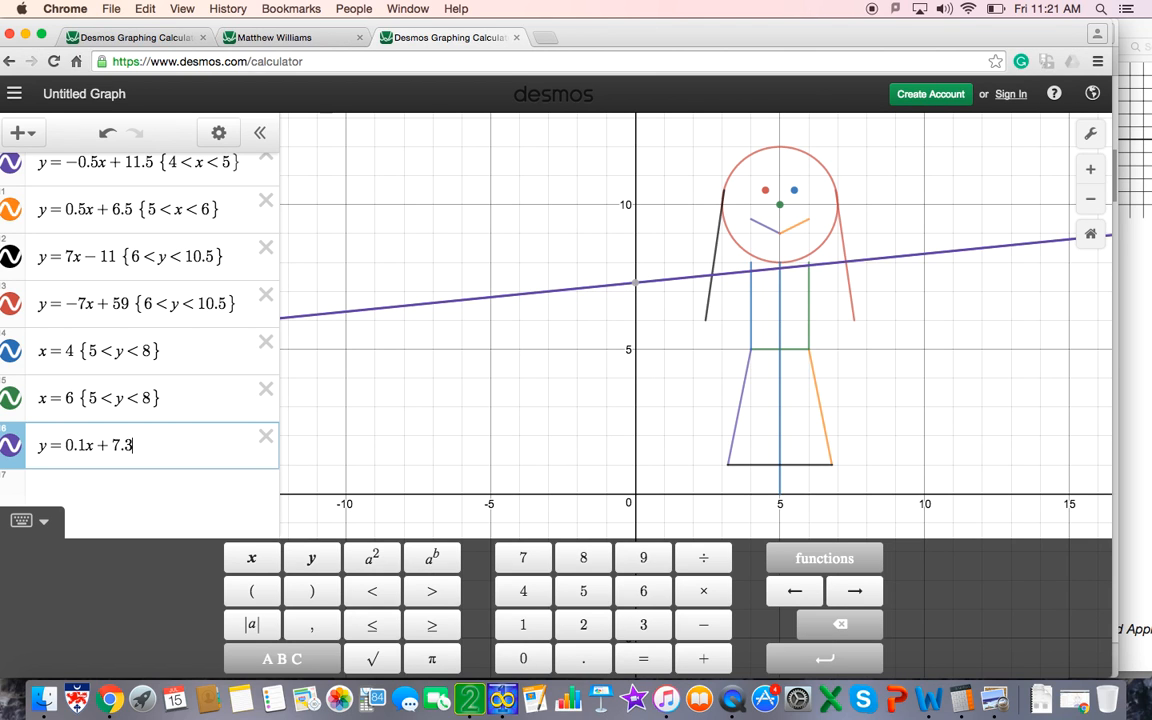
{"action": "key", "text": "BackSpace"}
{"action": "type", "text": "4"}
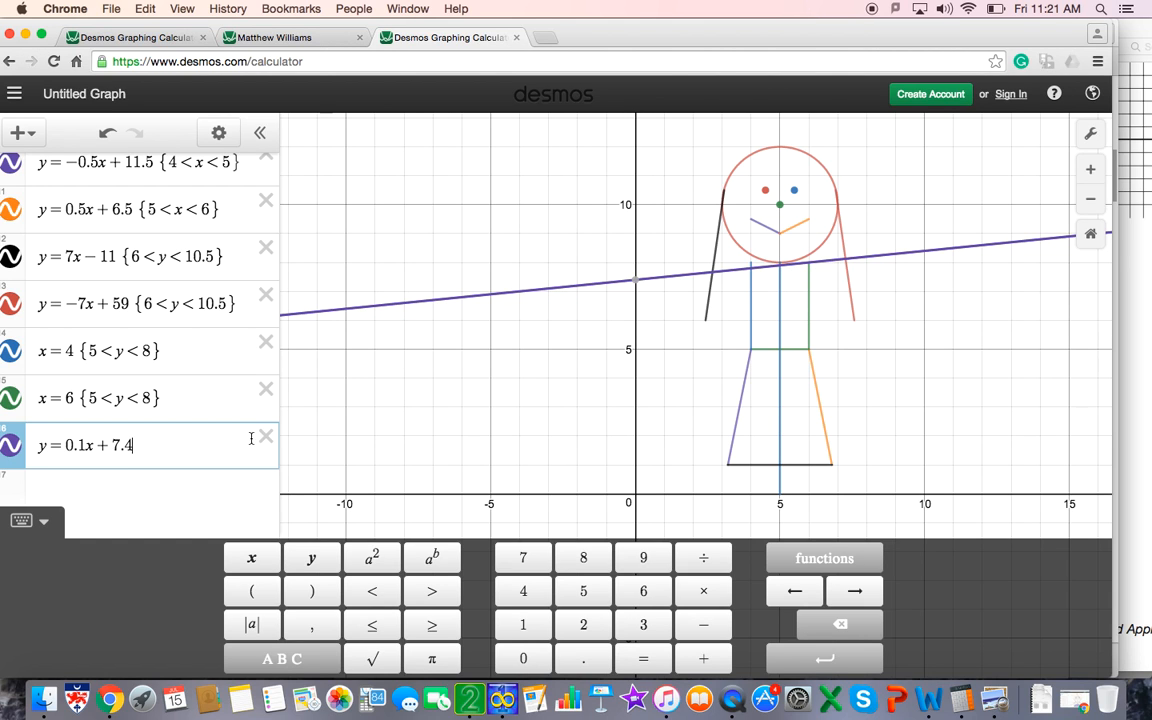
{"action": "type", "text": "{"}
{"action": "type", "text": "5 < x"}
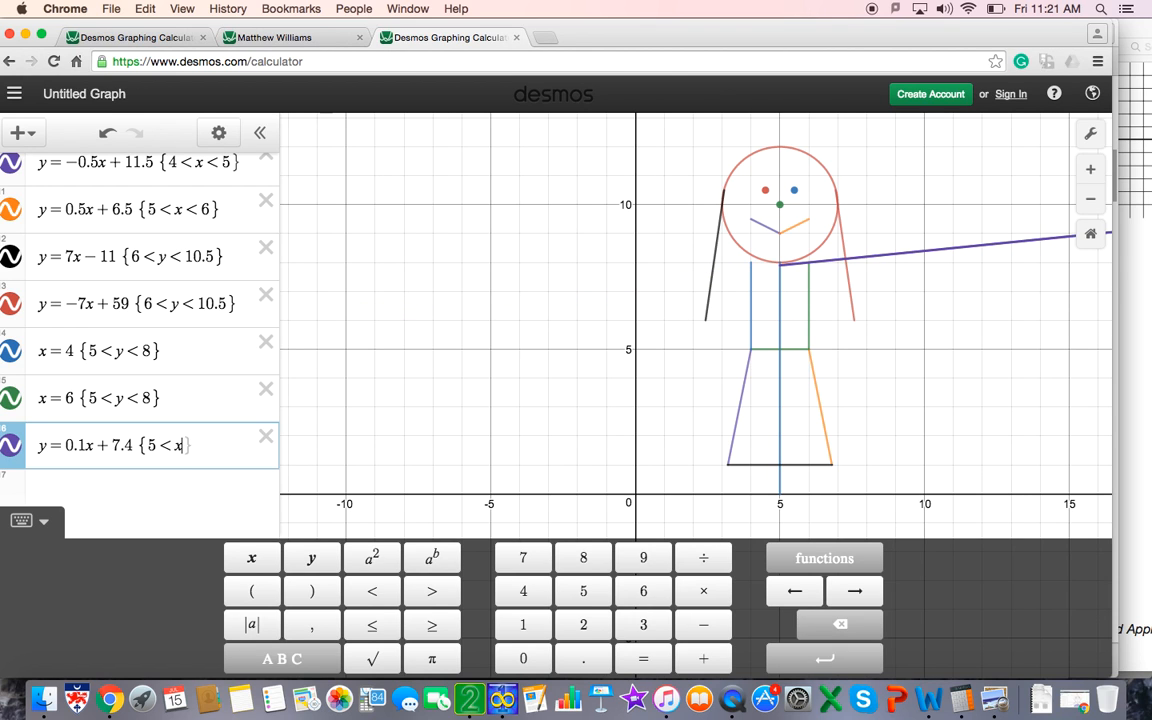
{"action": "type", "text": " < 6"}
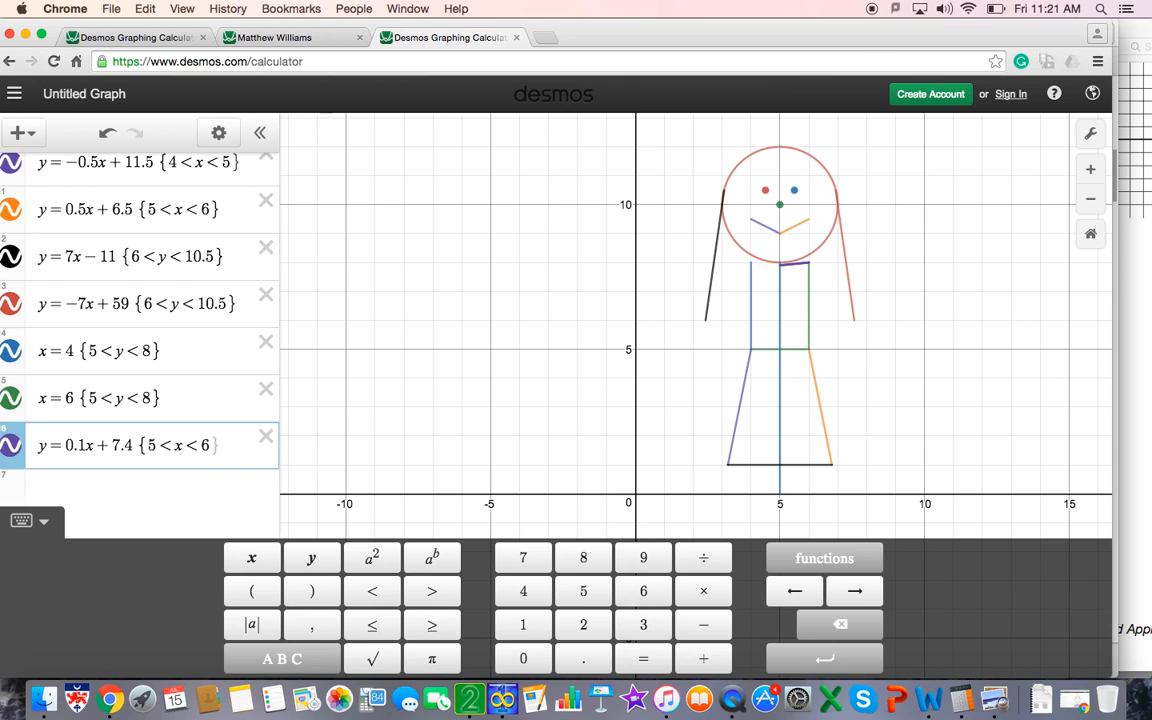
{"action": "key", "text": "Right"}
{"action": "key", "text": "Return"}
Add the left shoulder line y = -0.1x + 8.4 {4 < x < 5}, adjusting its constant to meet the torso's left side.
{"action": "type", "text": "y"}
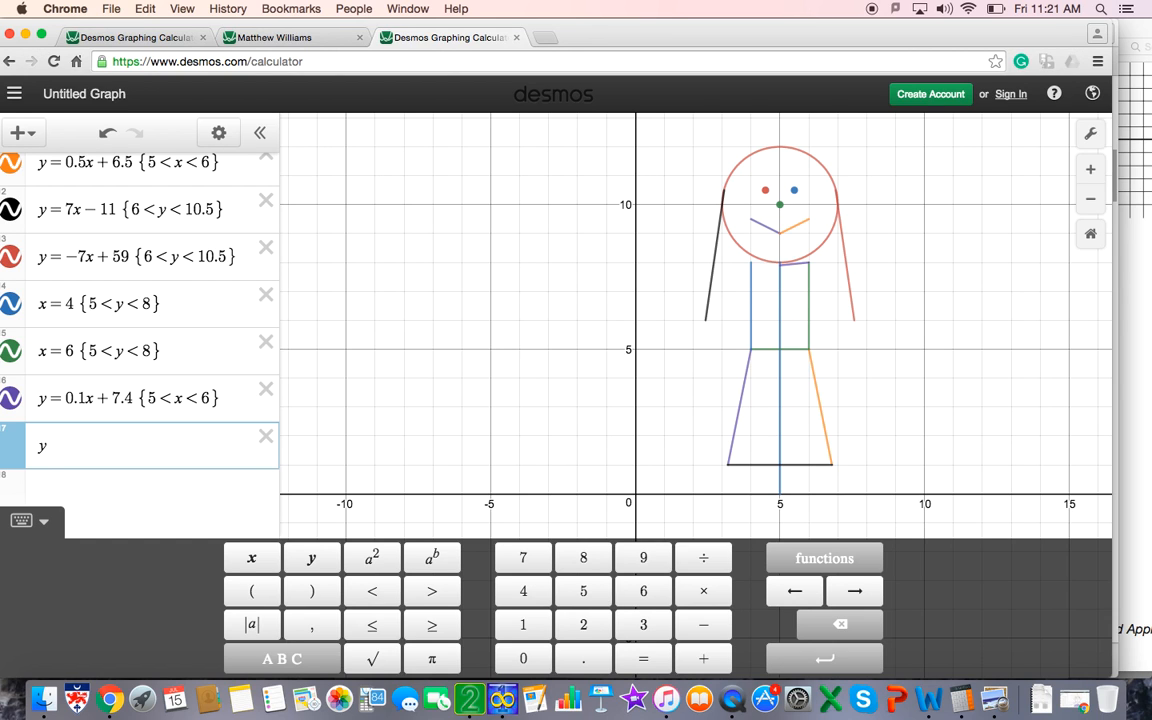
{"action": "type", "text": "=-0.1"}
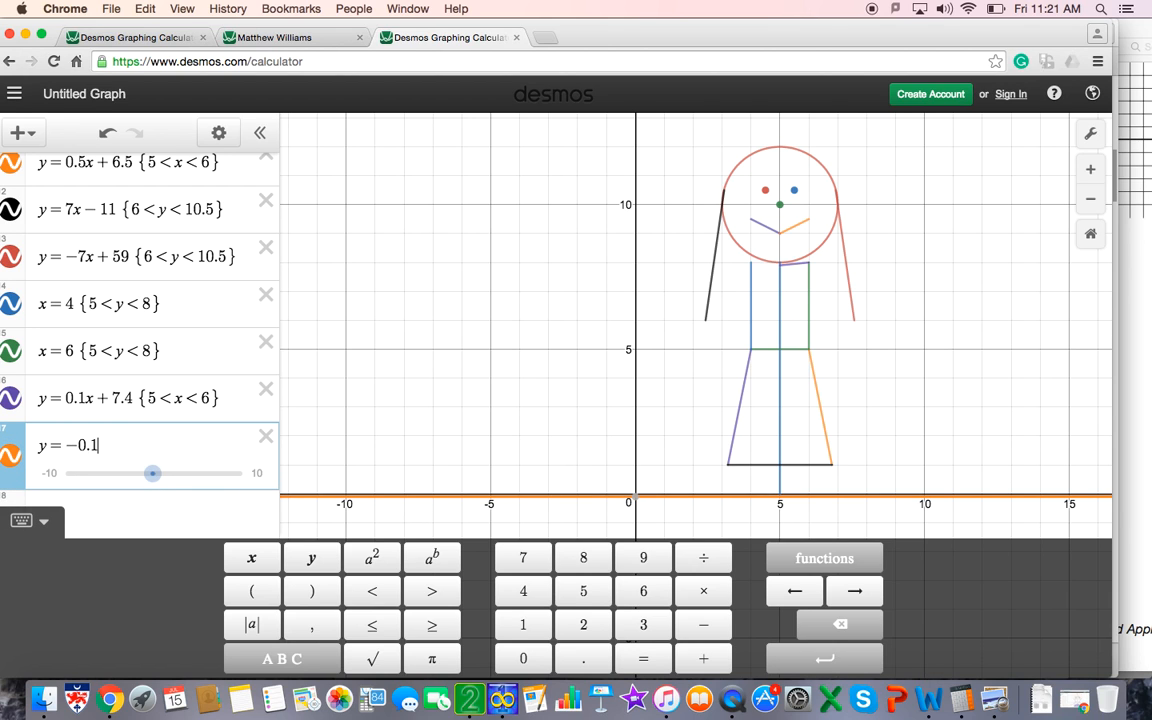
{"action": "type", "text": "x"}
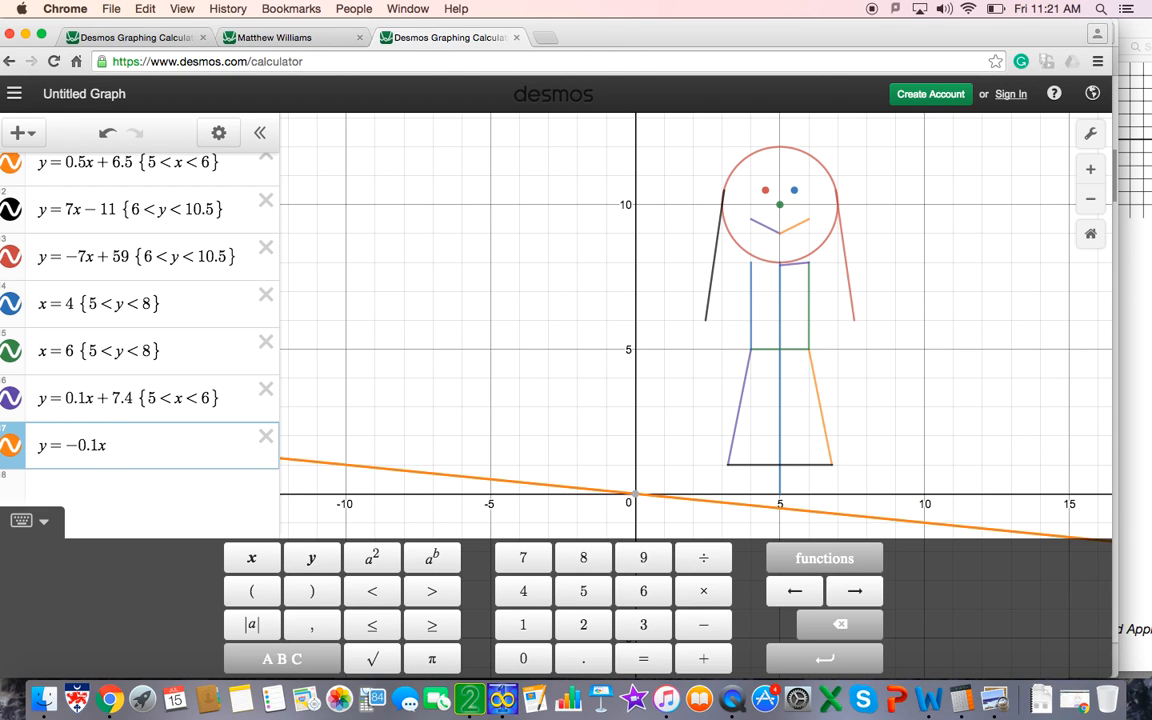
{"action": "type", "text": "+8"}
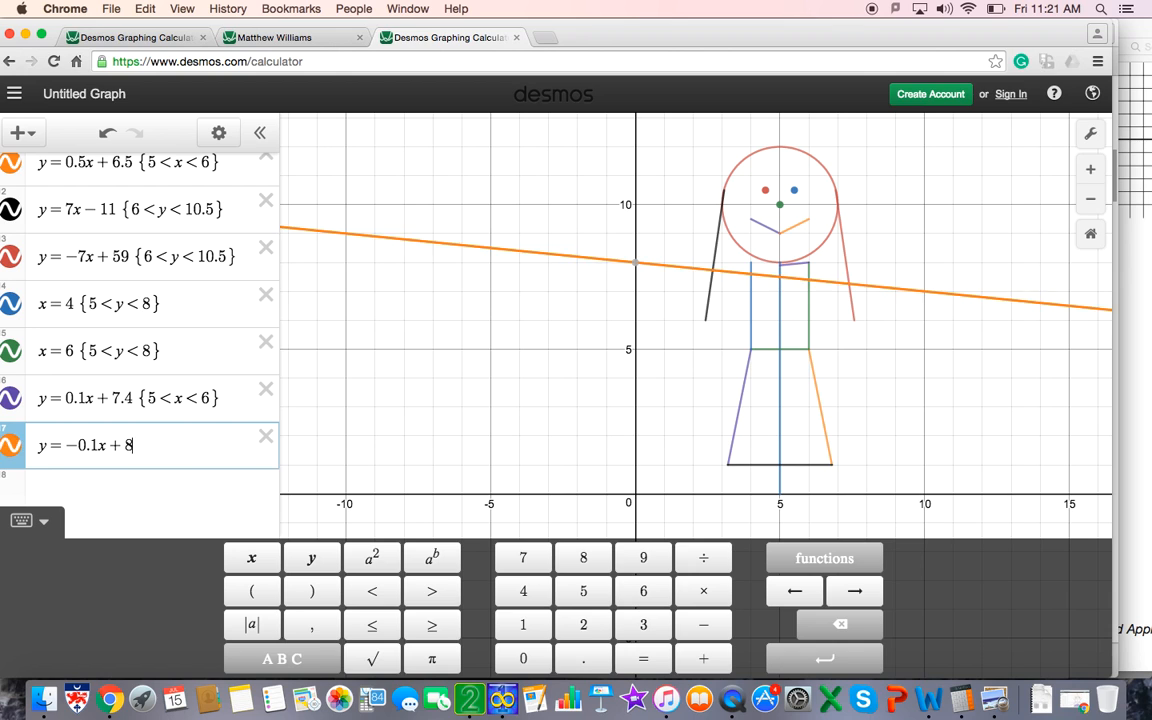
{"action": "type", "text": ".3"}
{"action": "key", "text": "BackSpace"}
{"action": "type", "text": "4"}
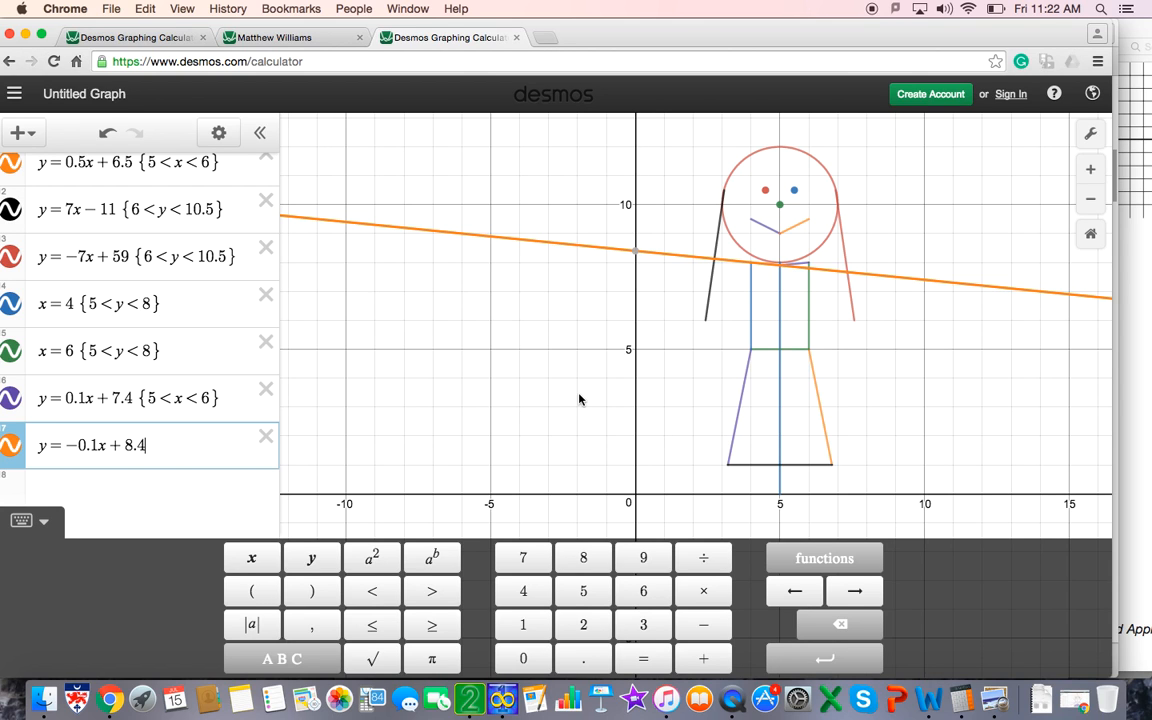
{"action": "type", "text": "{4 < x < 5"}
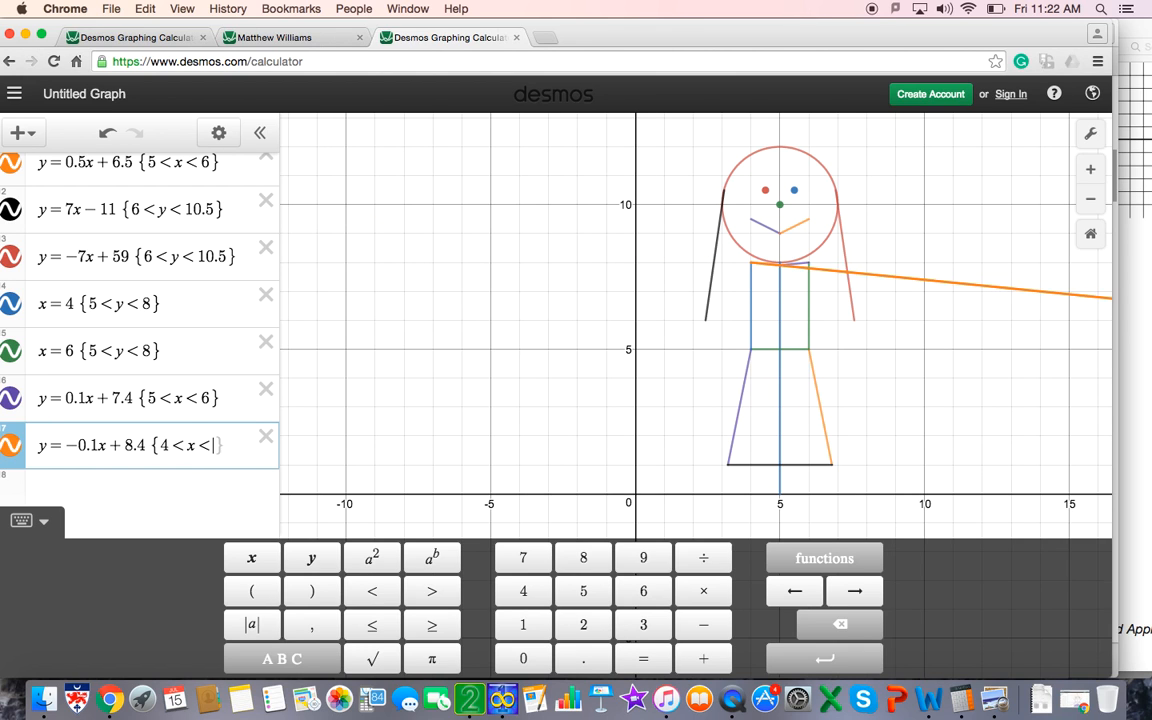
{"action": "type", "text": "}"}
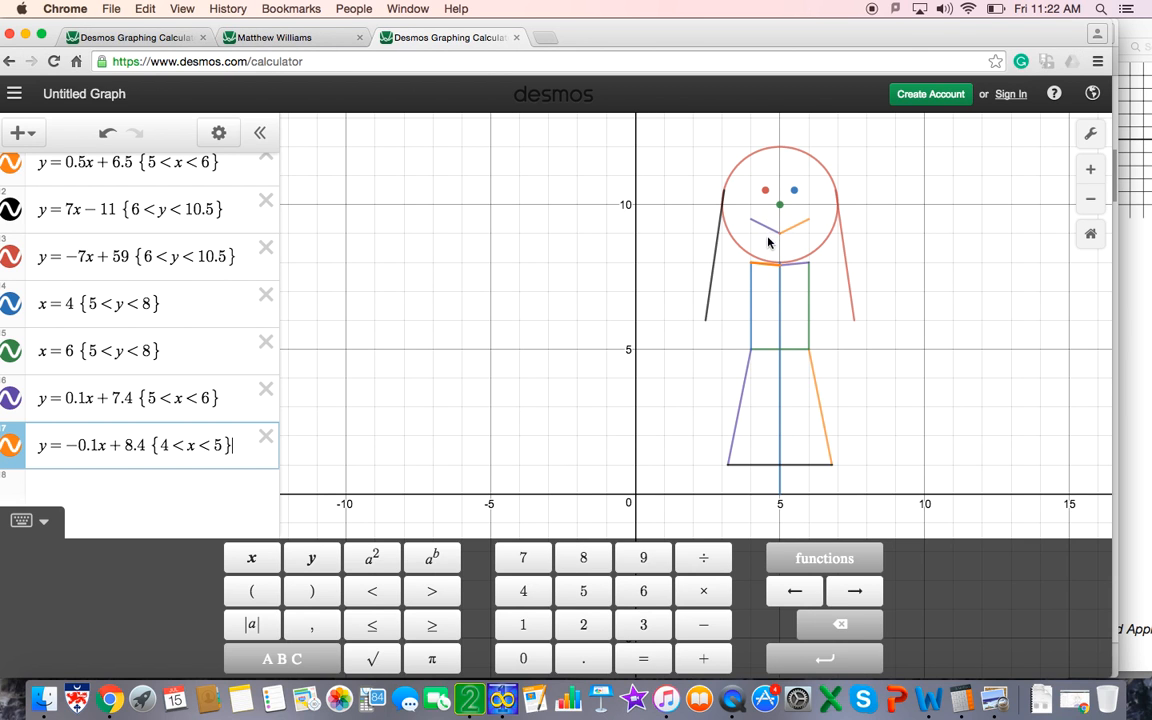
Raise the head circle by changing its equation to (x - 5)^2 + (y - 10.5)^2 = 4, trying 11 for the centre height first.
{"action": "scroll", "coordinate": [224, 296], "scroll_direction": "up", "scroll_amount": 10}
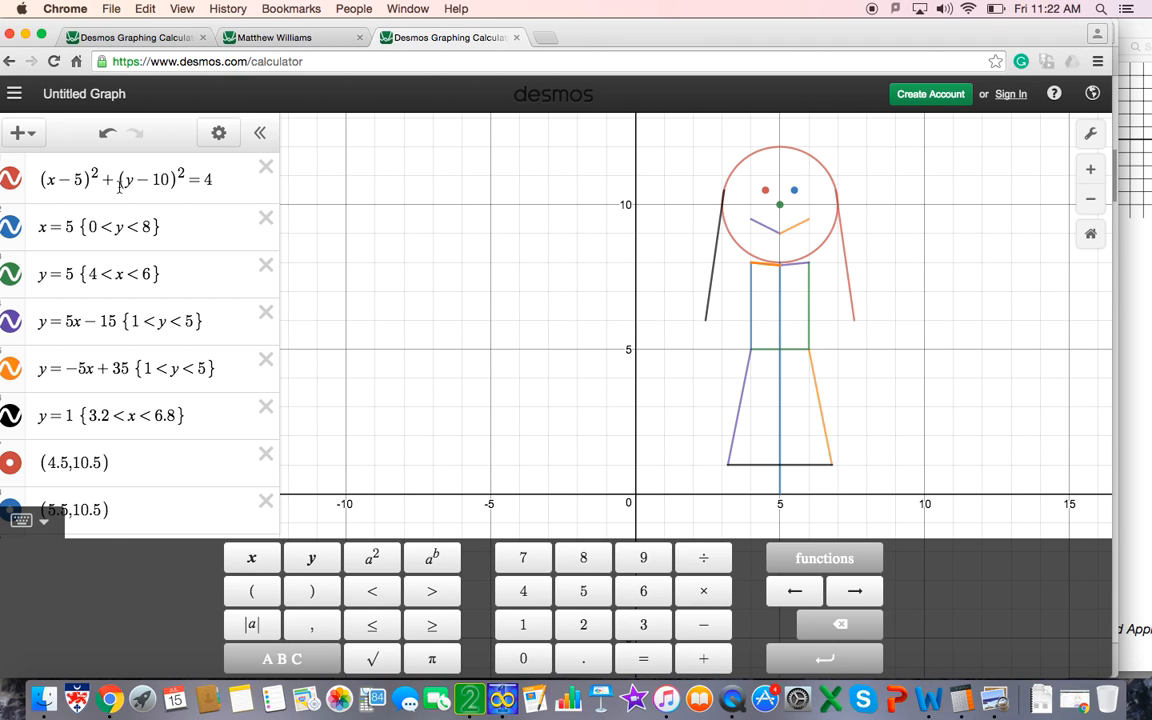
{"action": "left_click", "coordinate": [164, 179]}
{"action": "key", "text": "BackSpace"}
{"action": "type", "text": "1"}
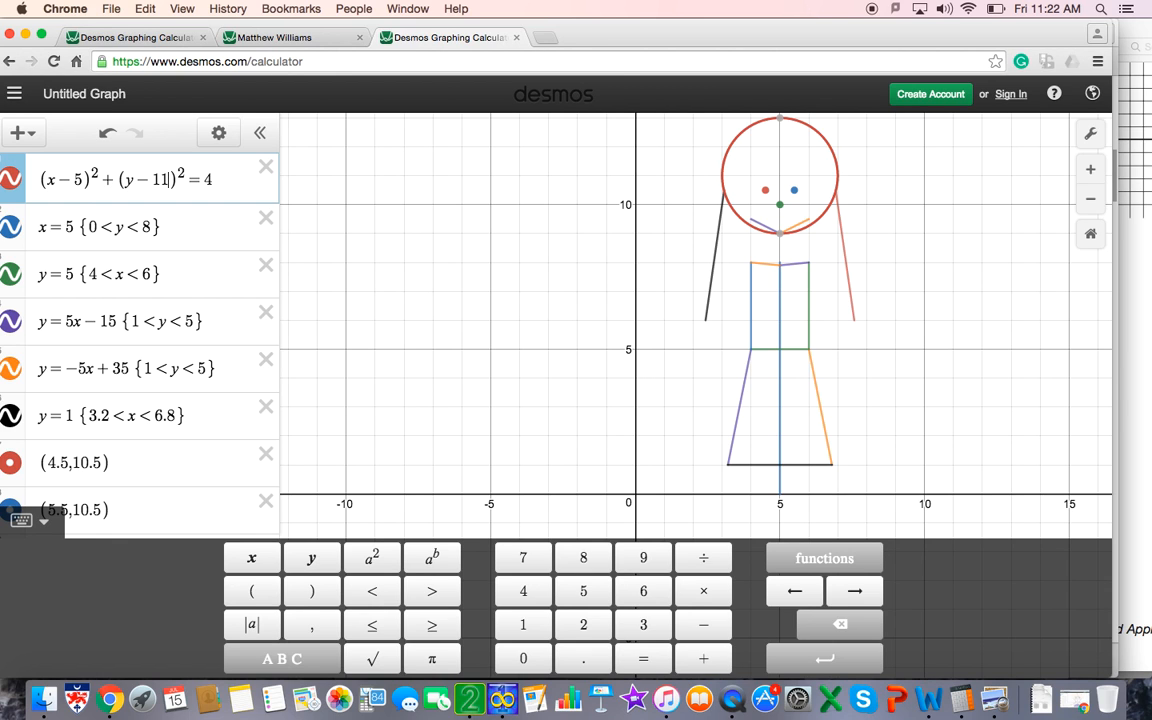
{"action": "key", "text": "BackSpace"}
{"action": "type", "text": "0."}
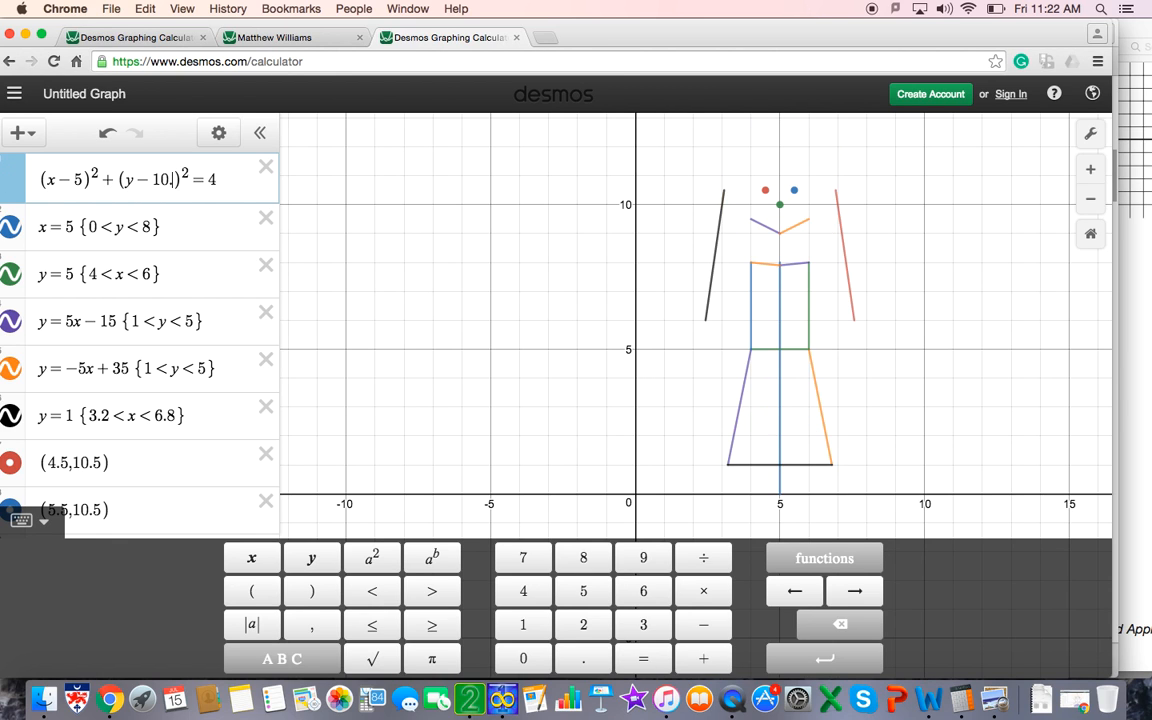
{"action": "type", "text": "5"}
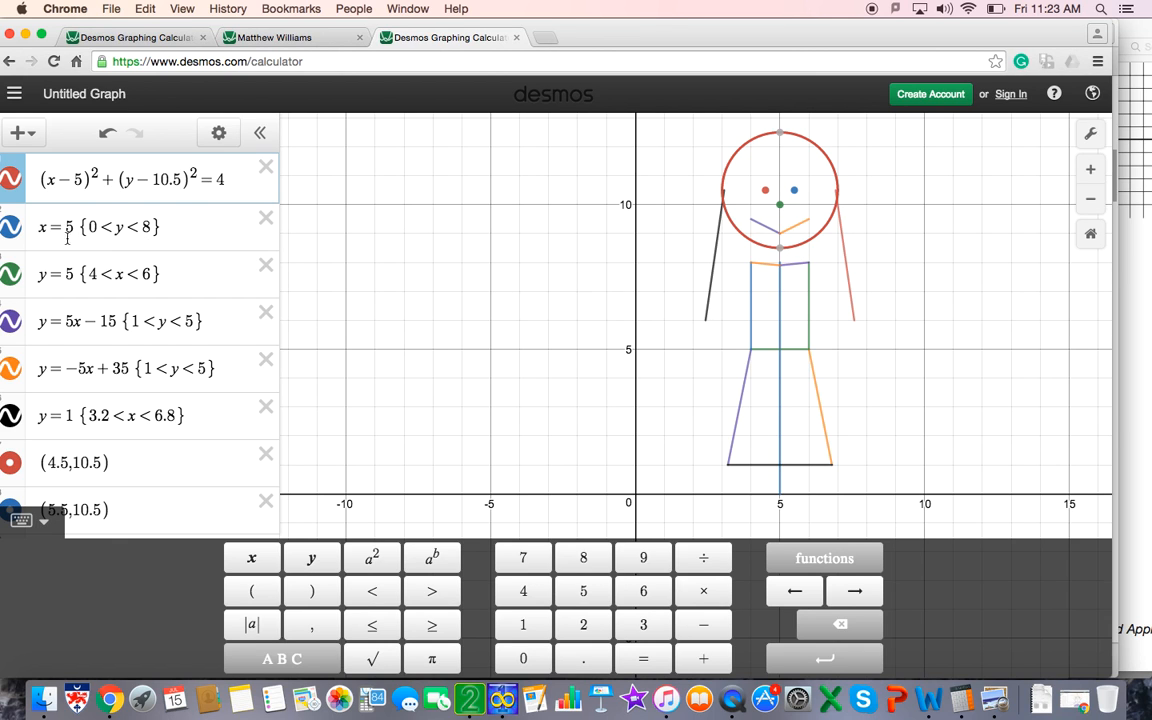
Change the restriction on the body line x = 5 to {7.9 < y < 8.5} so it forms only a short neck.
{"action": "left_click", "coordinate": [15, 230]}
{"action": "left_click", "coordinate": [15, 230]}
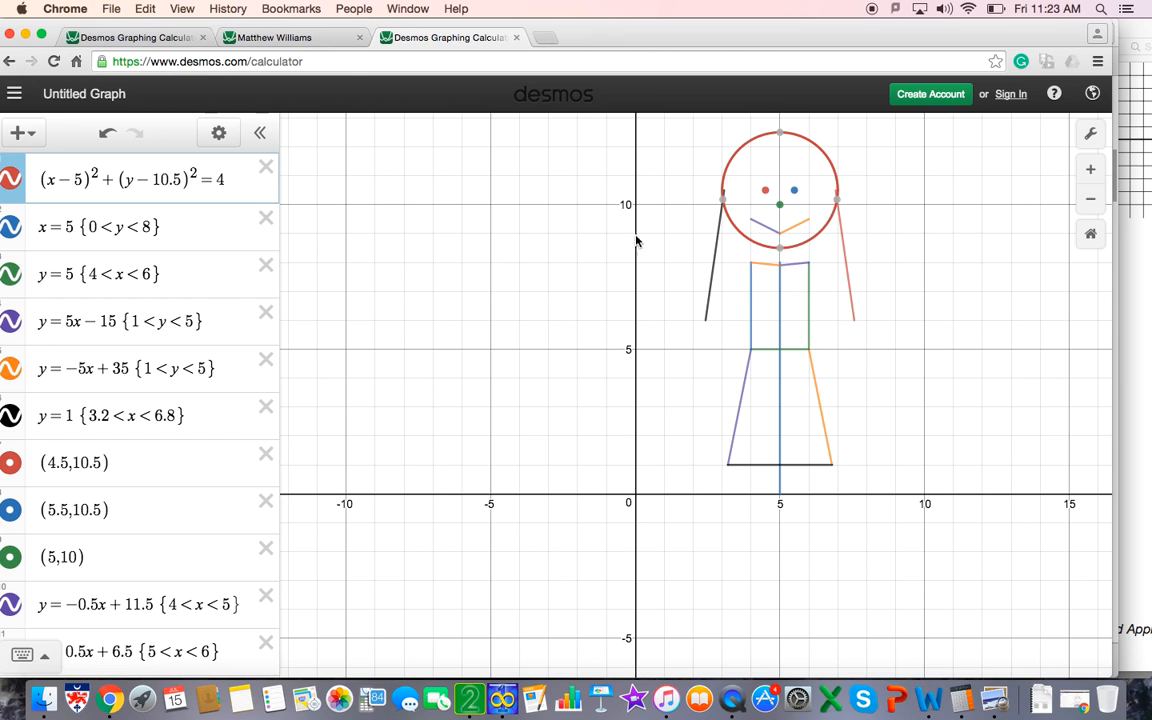
{"action": "mouse_move", "coordinate": [784, 262]}
{"action": "left_click", "coordinate": [90, 225]}
{"action": "key", "text": "BackSpace"}
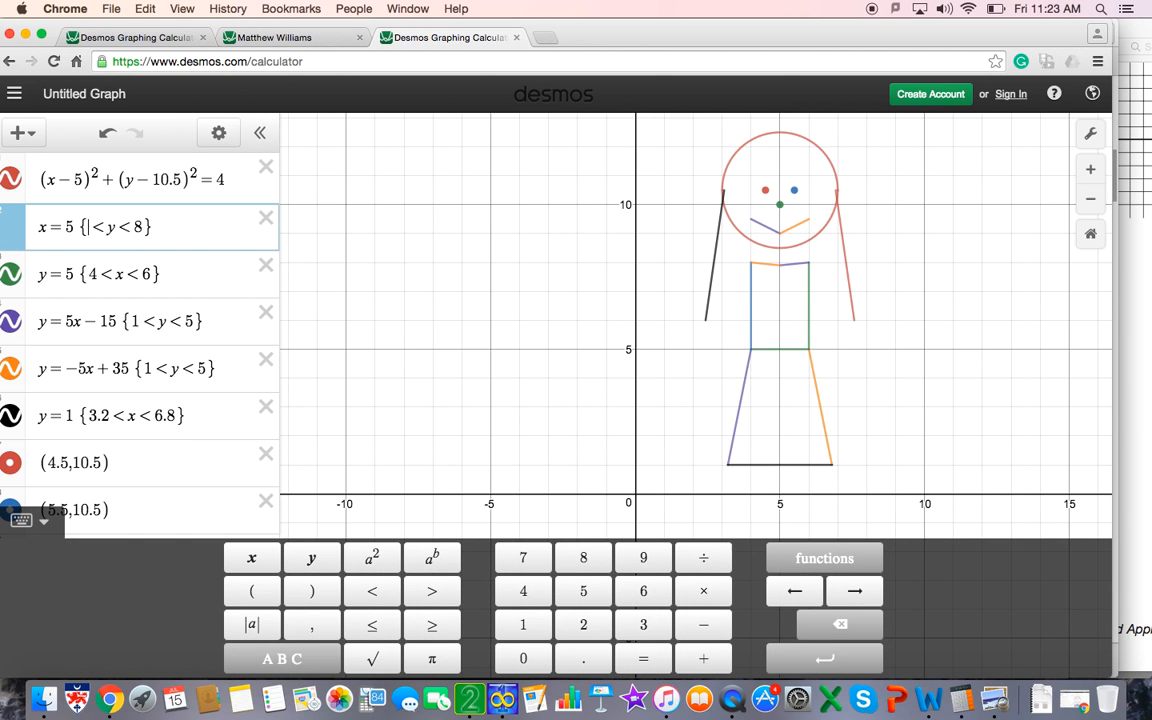
{"action": "type", "text": "7.9"}
{"action": "key", "text": "Right"}
{"action": "type", "text": ".5"}
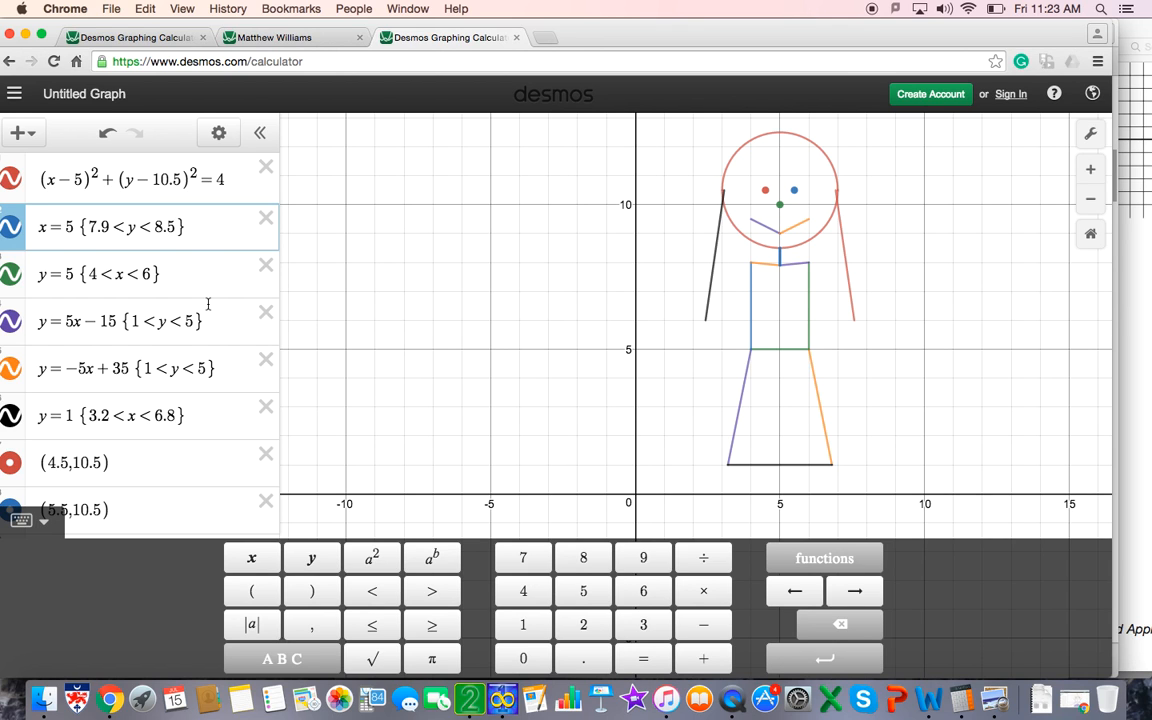
Add the horizontal line y = 7.5 {3 < x < 4} as a new expression for the left arm.
{"action": "scroll", "coordinate": [110, 325], "scroll_direction": "down", "scroll_amount": 10}
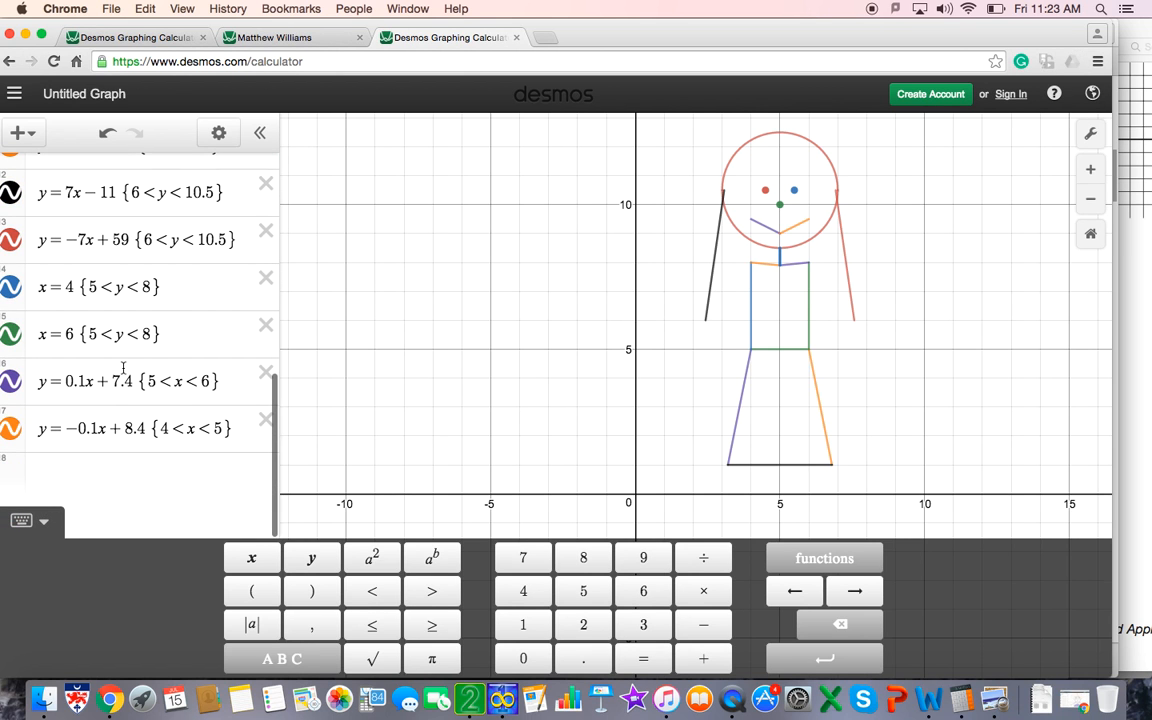
{"action": "left_click", "coordinate": [78, 463]}
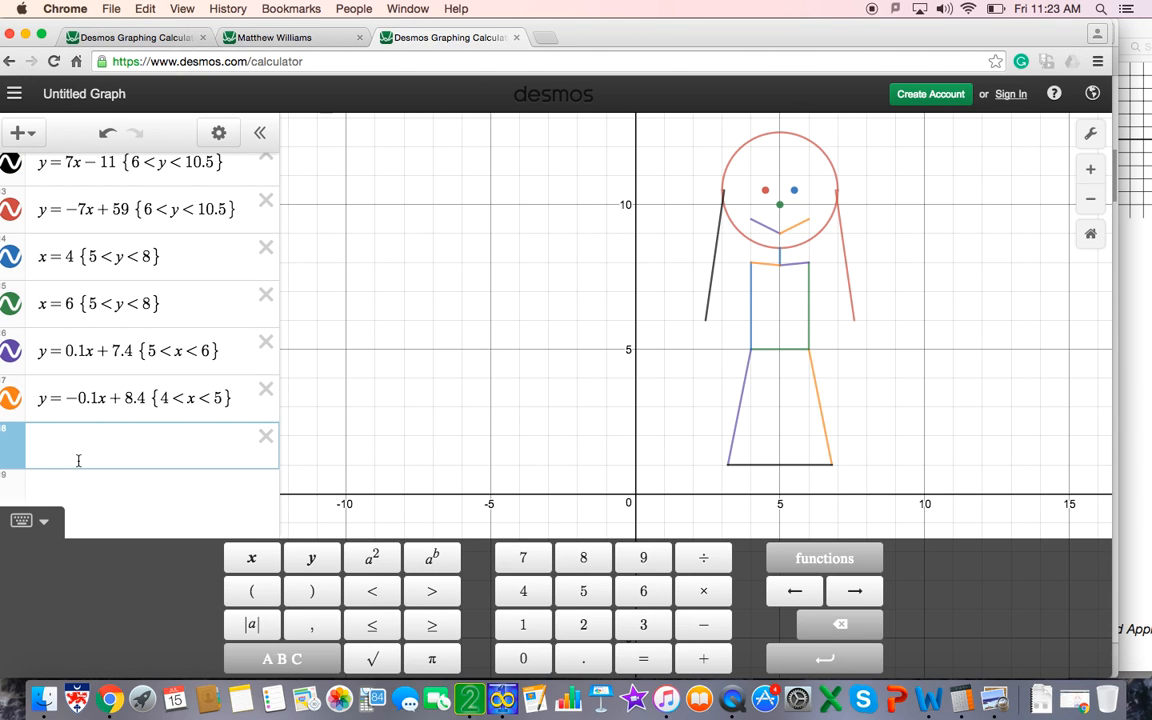
{"action": "type", "text": "y = 7"}
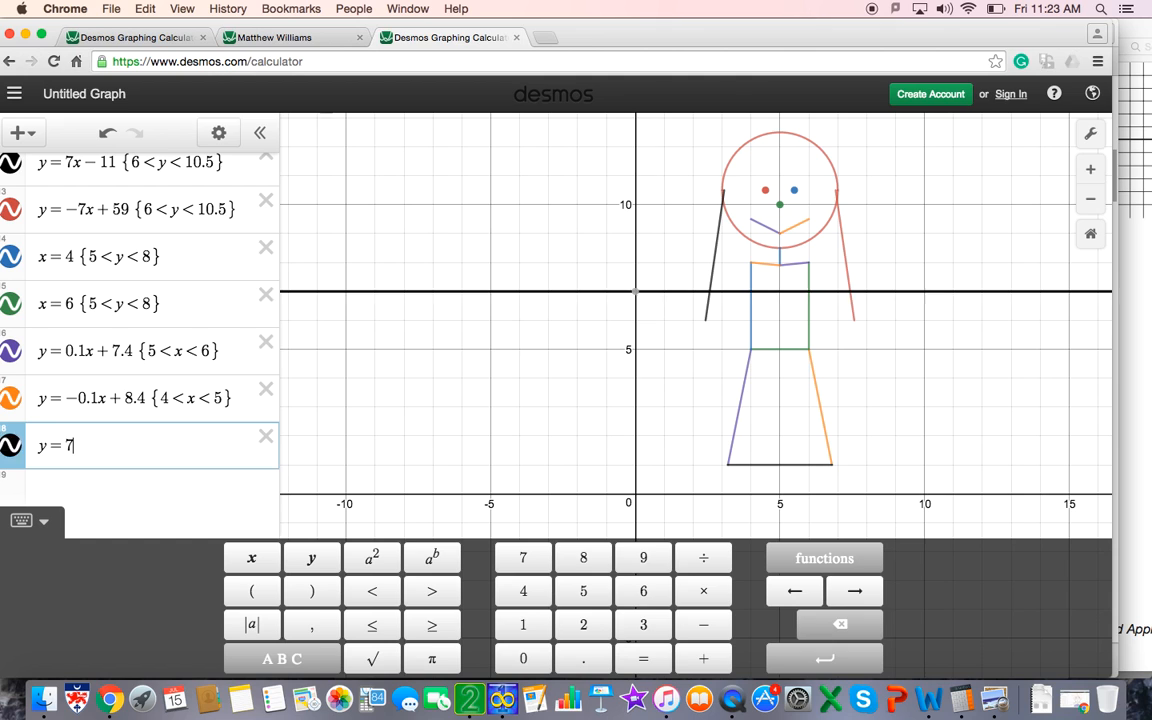
{"action": "type", "text": ".5"}
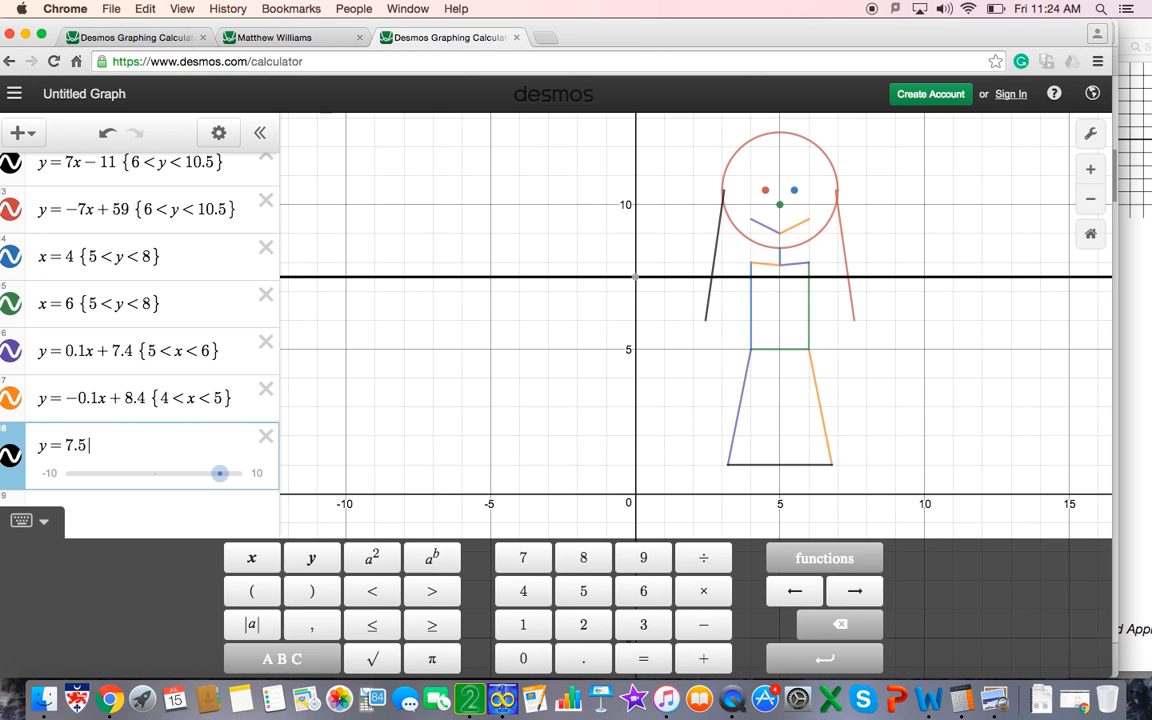
{"action": "type", "text": "{"}
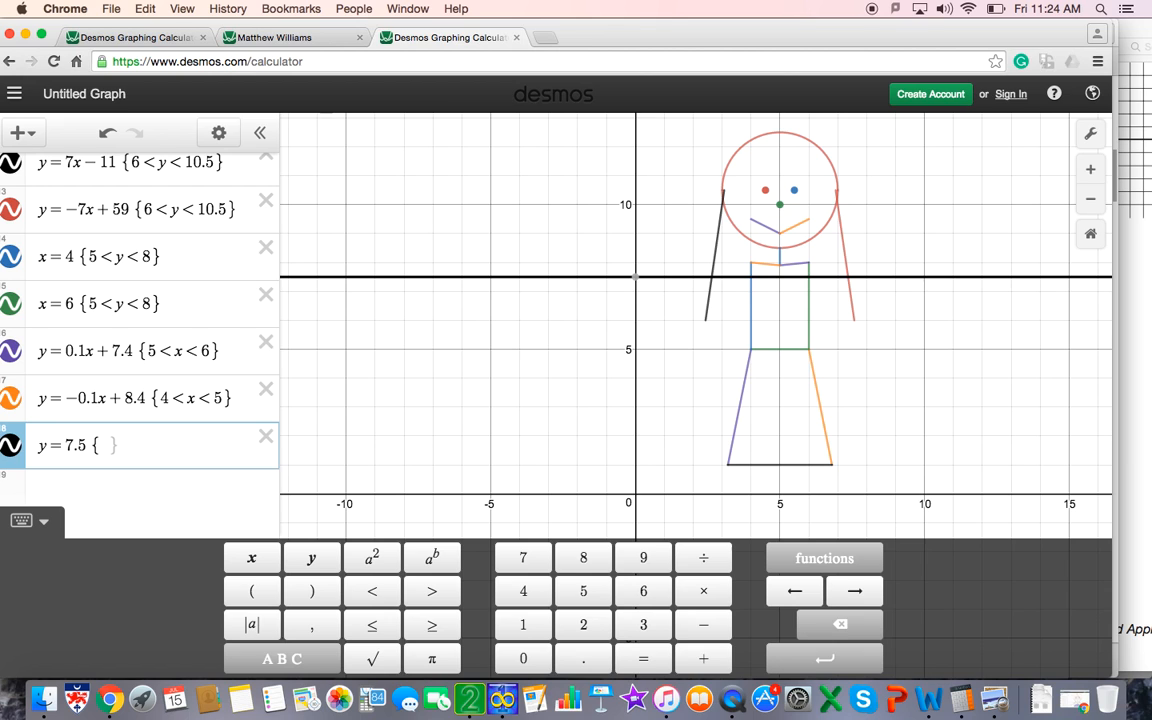
{"action": "type", "text": "3 "}
{"action": "type", "text": "< x < "}
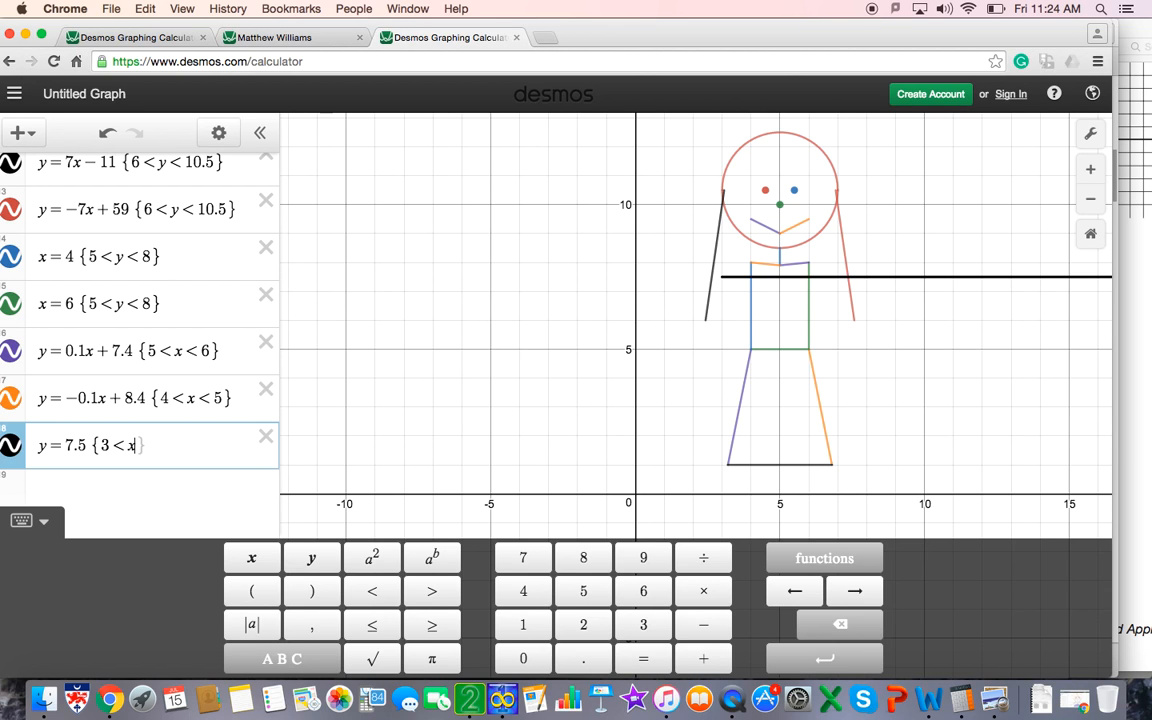
{"action": "type", "text": "4"}
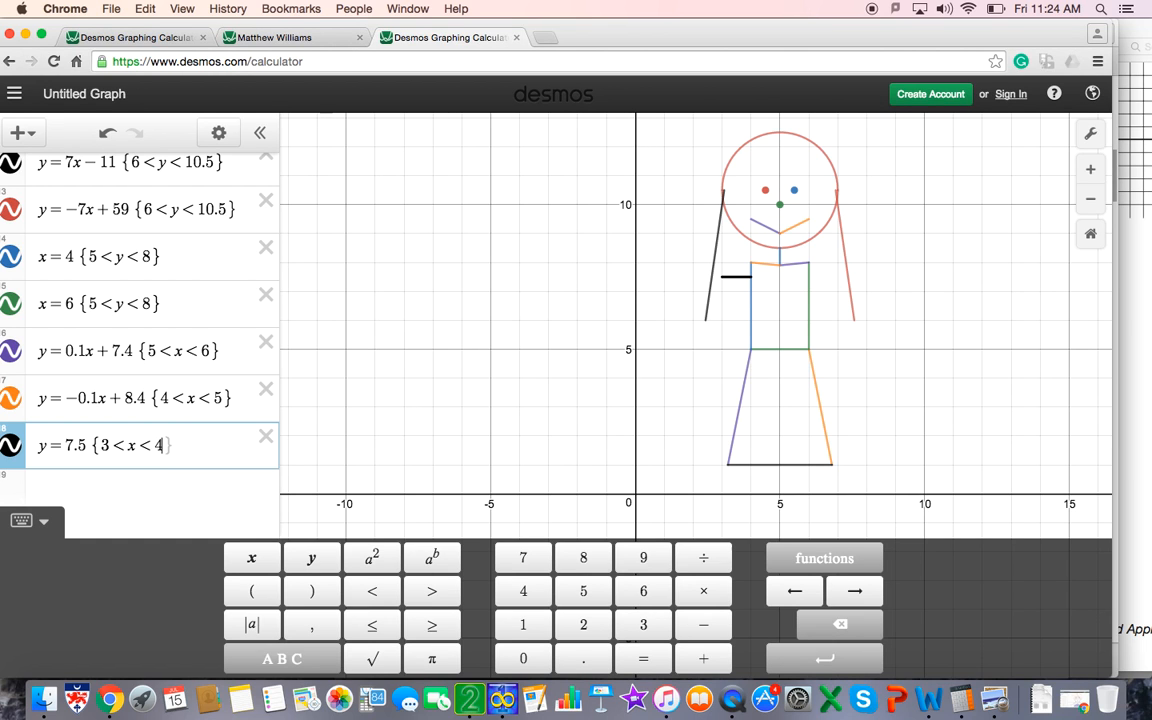
Add a second interval, 6 < x < 7, to the restriction on y = 7.5 for the right arm.
{"action": "type", "text": ","}
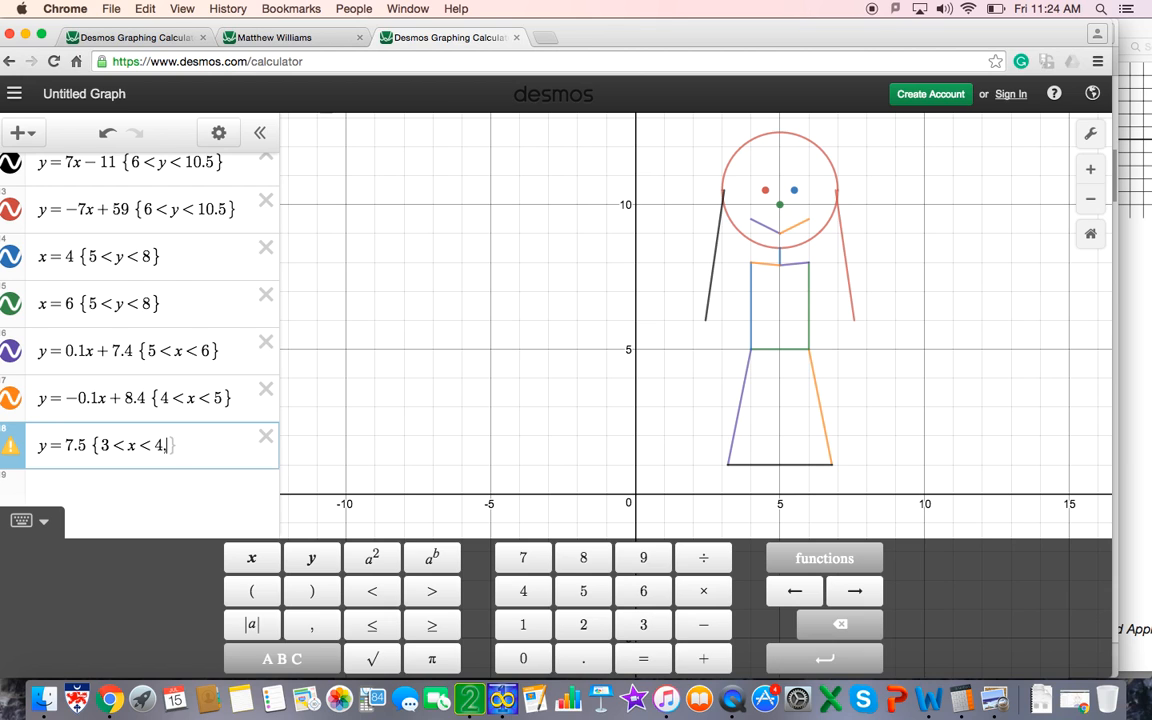
{"action": "type", "text": ","}
{"action": "type", "text": "6 < "}
{"action": "type", "text": "x < "}
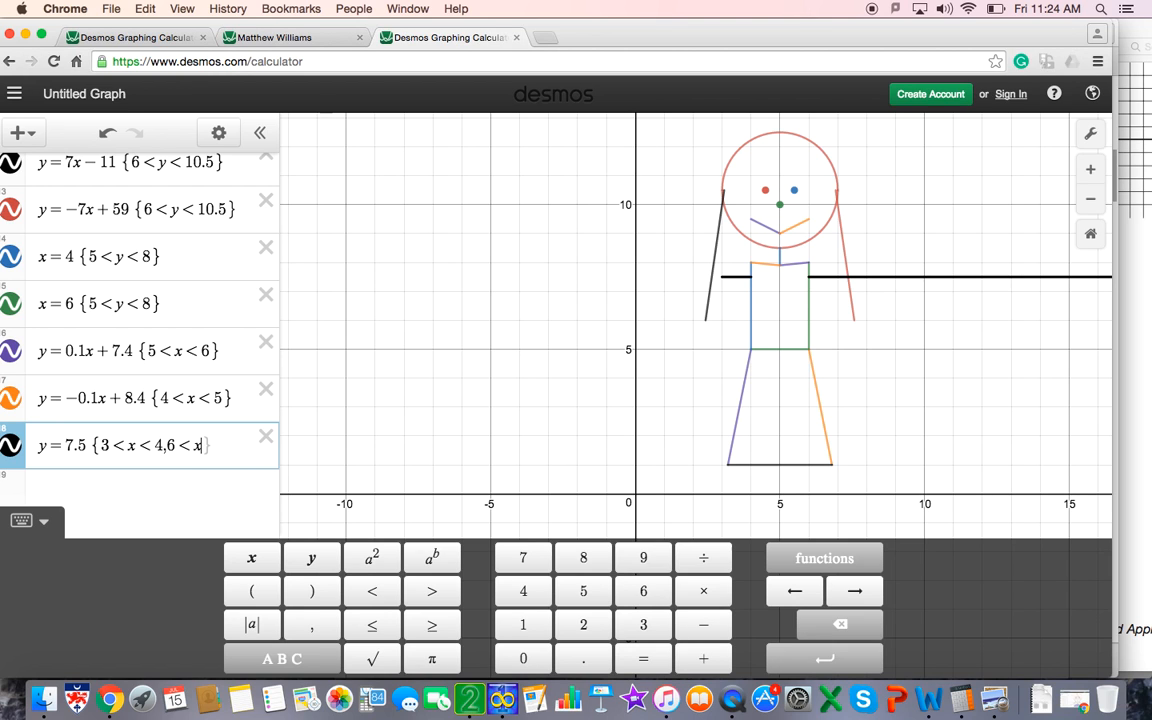
{"action": "type", "text": "7"}
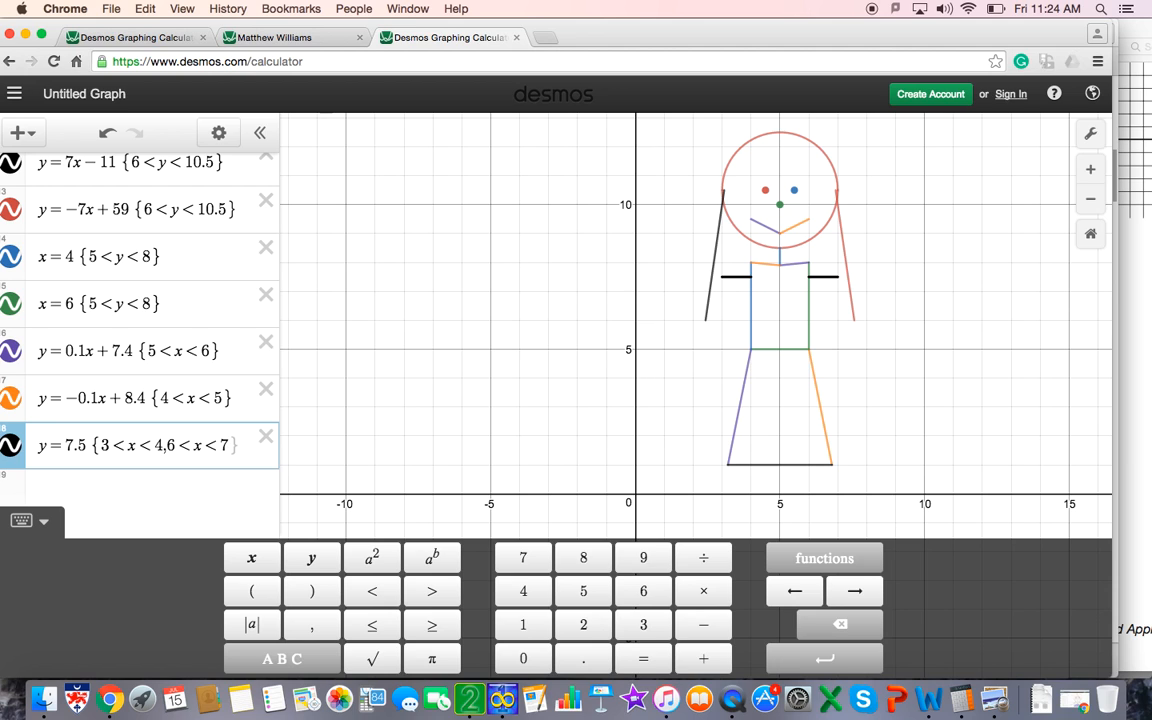
Finish the restriction on the arm line y = 7.5 and add the raised right forearm y = 5x - 28 {7.5 < y < 9}.
{"action": "type", "text": "}"}
{"action": "key", "text": "Return"}
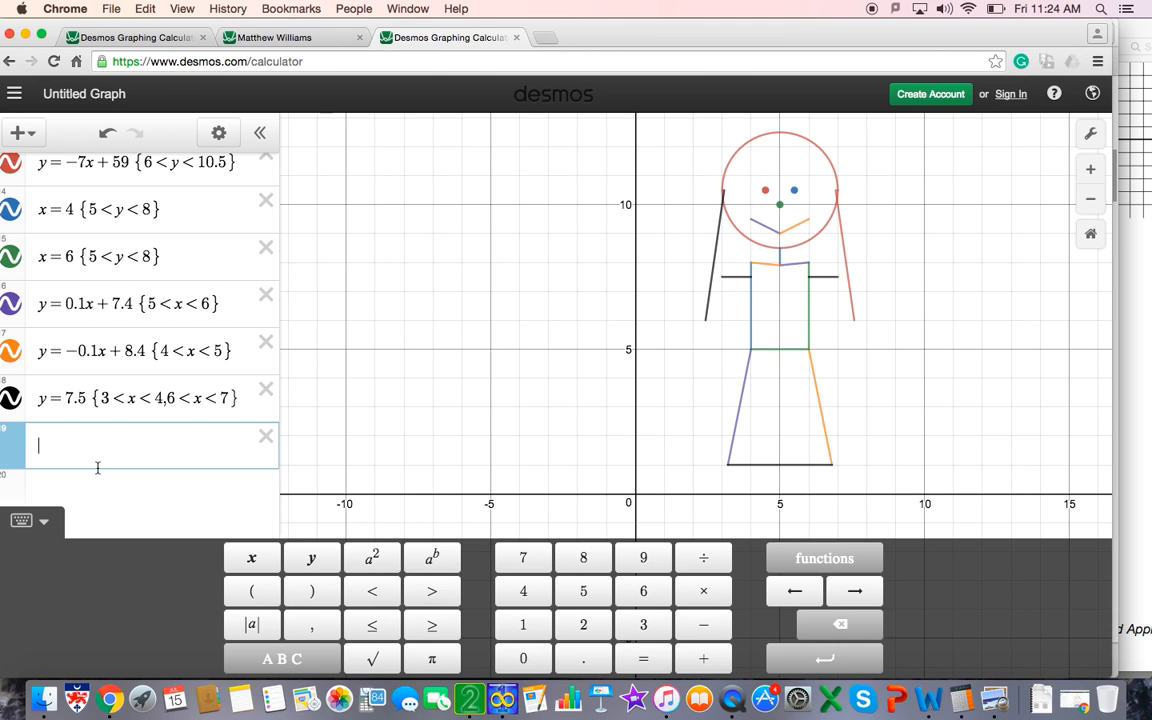
{"action": "scroll", "coordinate": [46, 412], "scroll_direction": "up", "scroll_amount": 1}
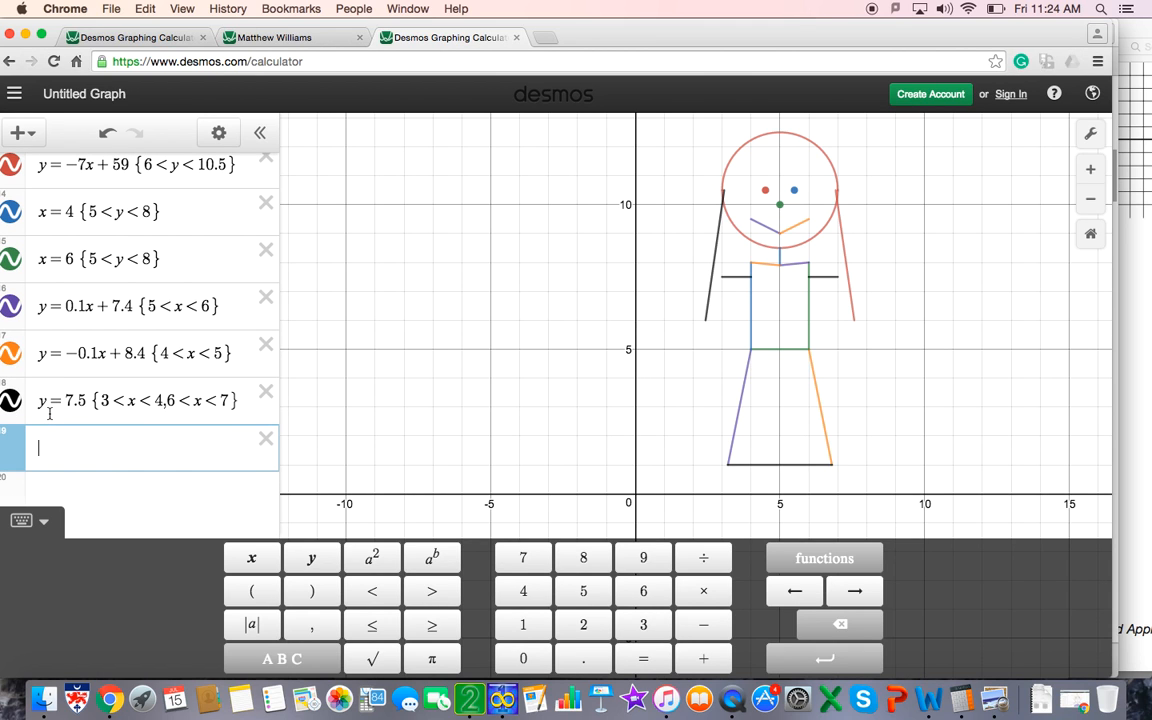
{"action": "type", "text": "y=5x"}
{"action": "type", "text": "-2"}
{"action": "type", "text": "8"}
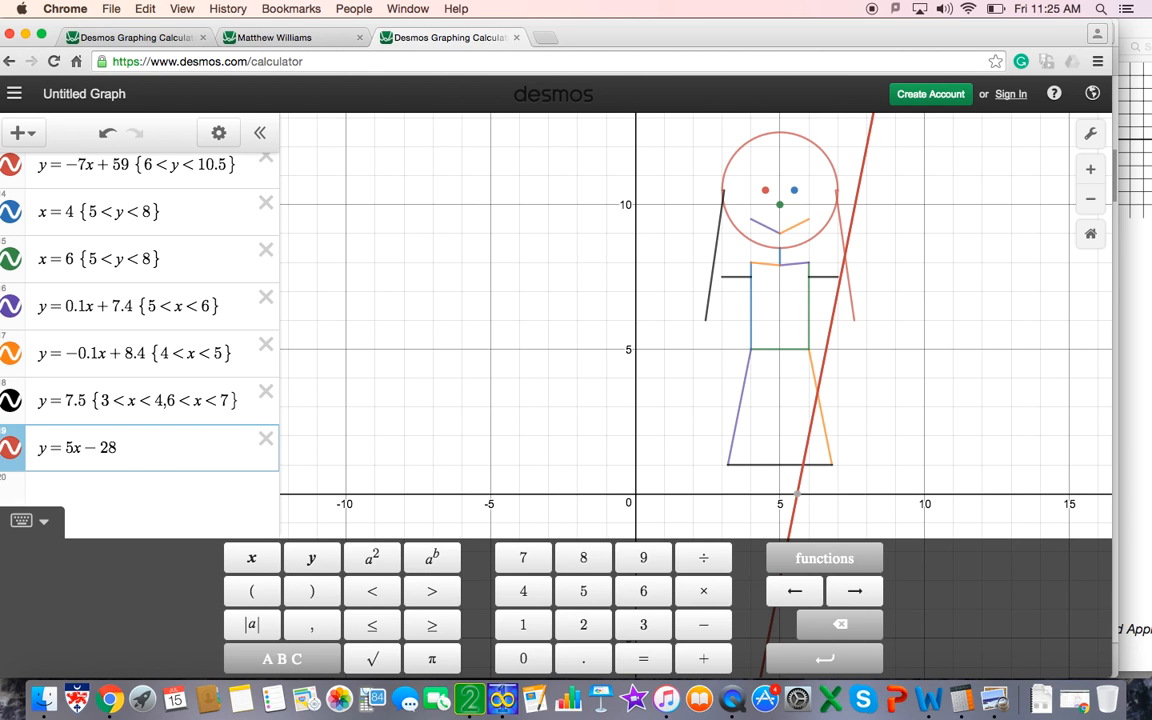
{"action": "type", "text": "{7.5"}
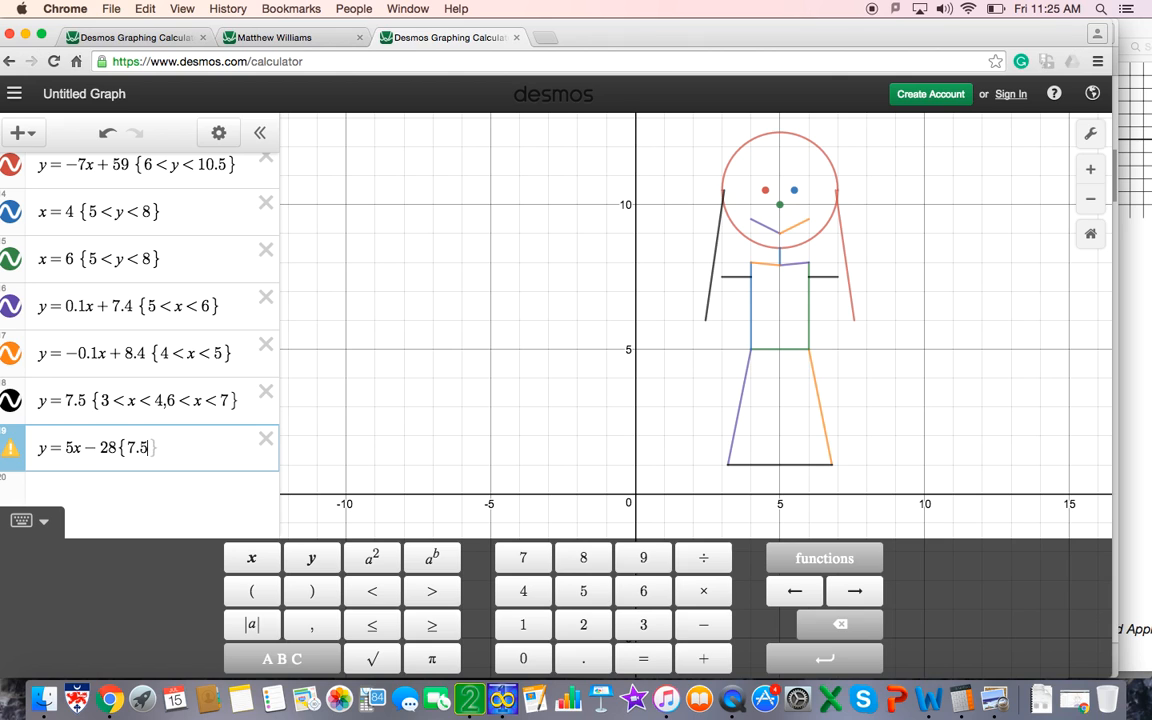
{"action": "type", "text": "<y<9"}
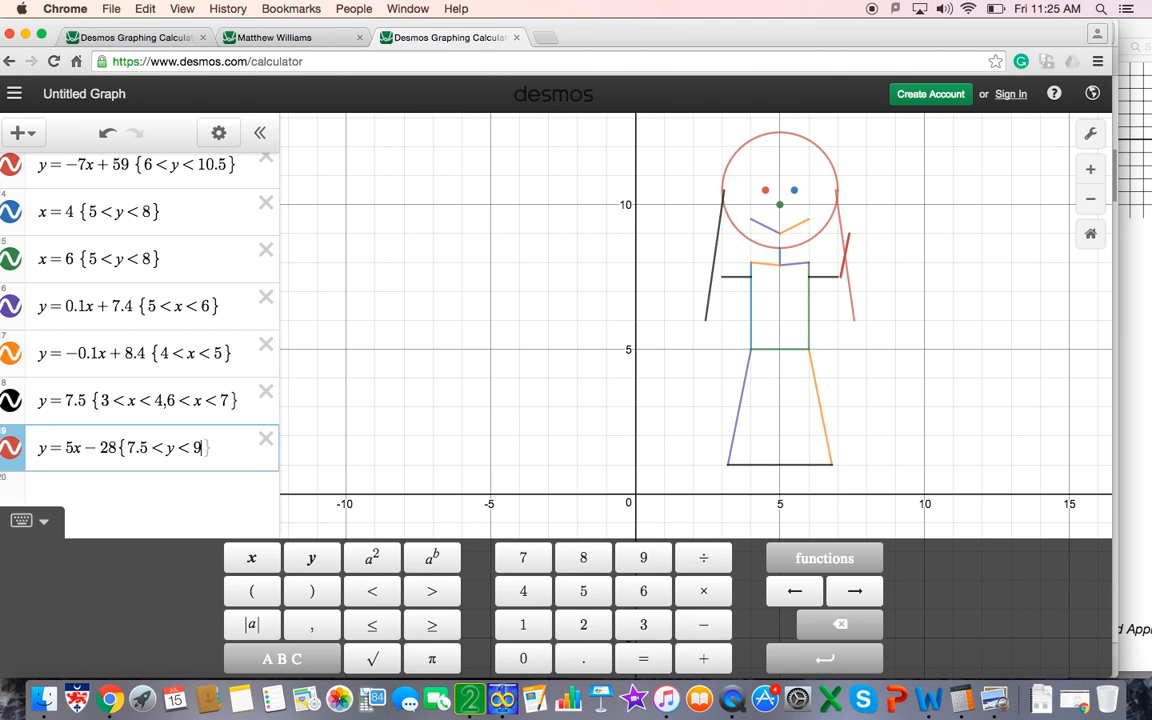
{"action": "type", "text": "}"}
{"action": "key", "text": "Return"}
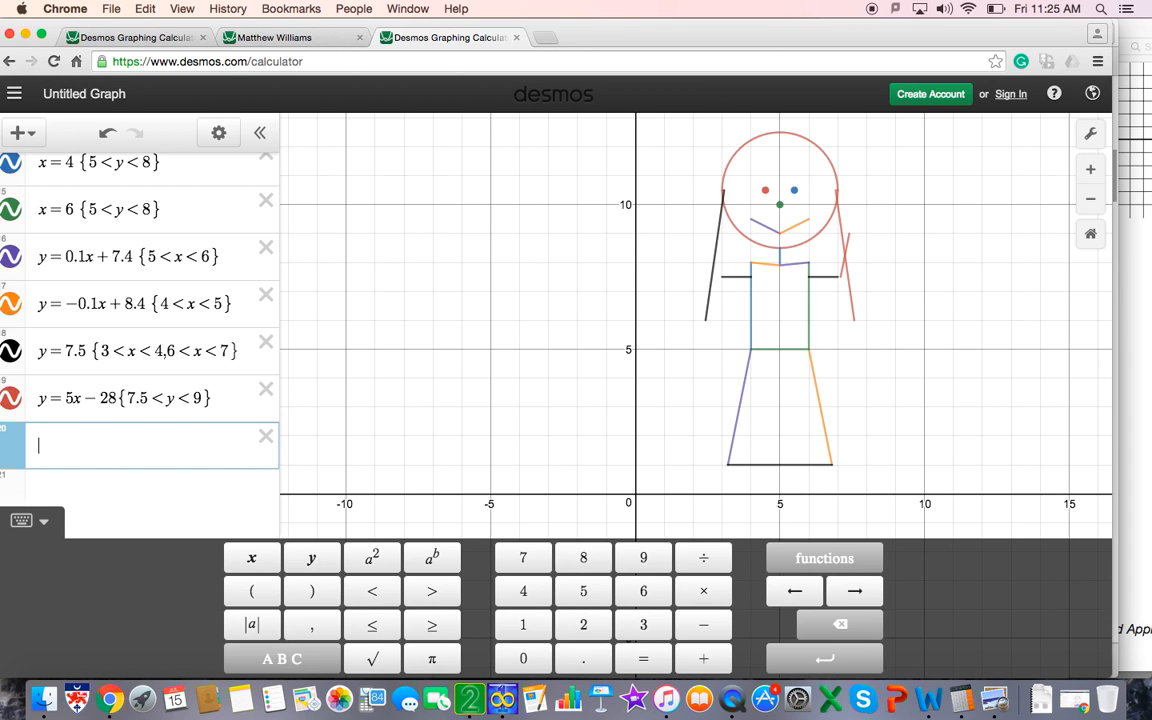
Add the bent left forearm as the line y = -2x + 13.5 {5.5 < y < 7.5}.
{"action": "type", "text": "y = 2x"}
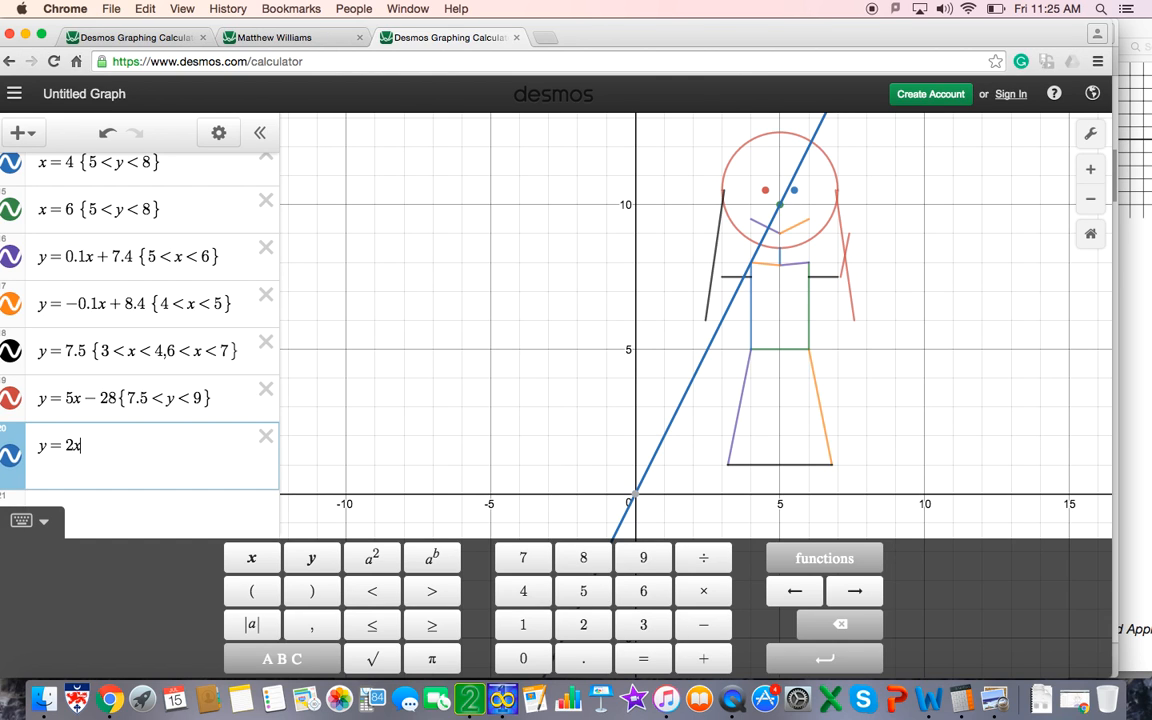
{"action": "key", "text": "BackSpace"}
{"action": "key", "text": "BackSpace"}
{"action": "type", "text": "-"}
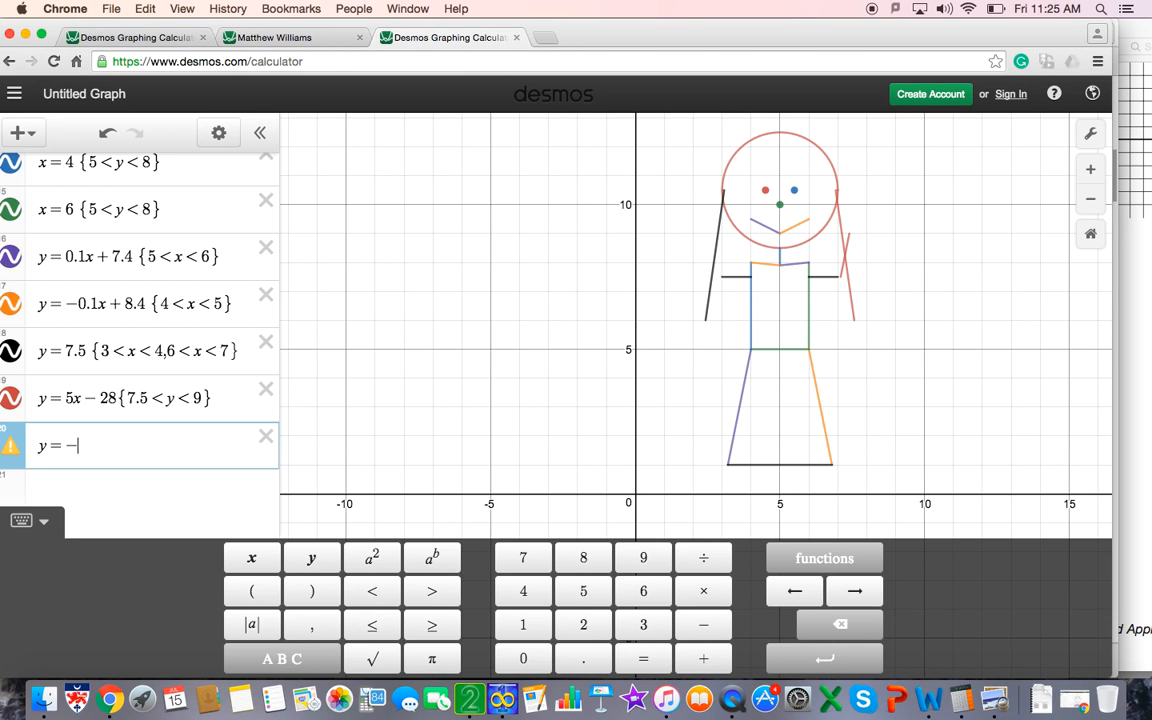
{"action": "type", "text": "2x "}
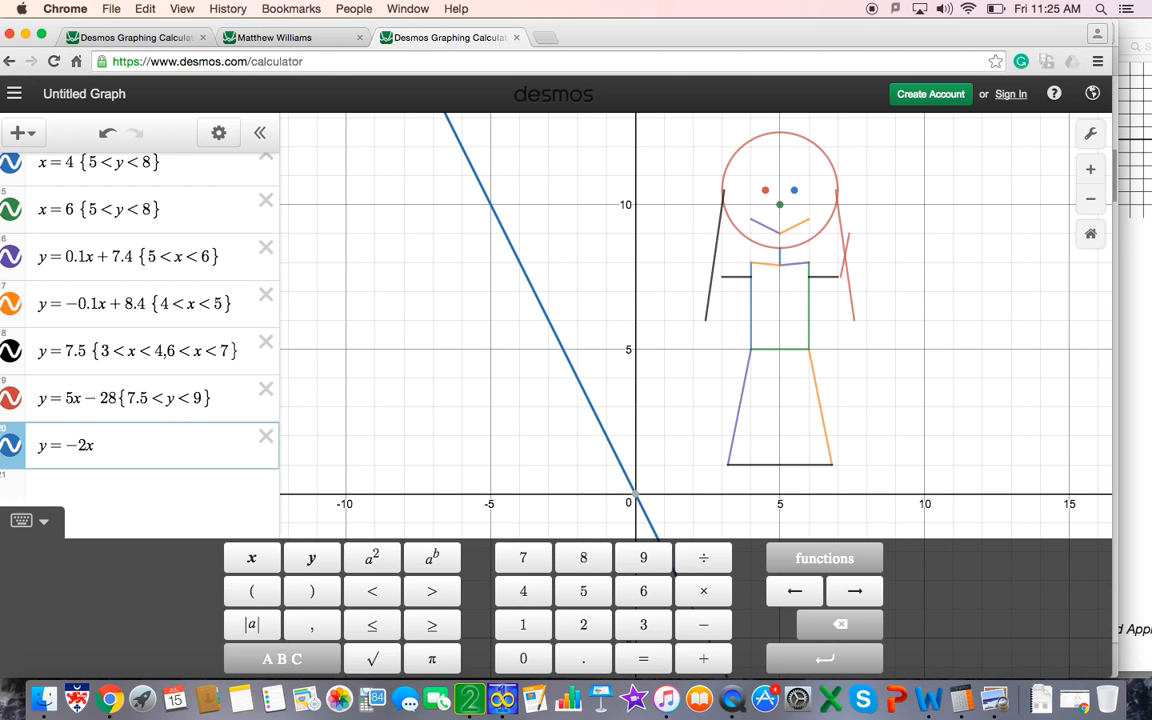
{"action": "type", "text": "+ 13.5"}
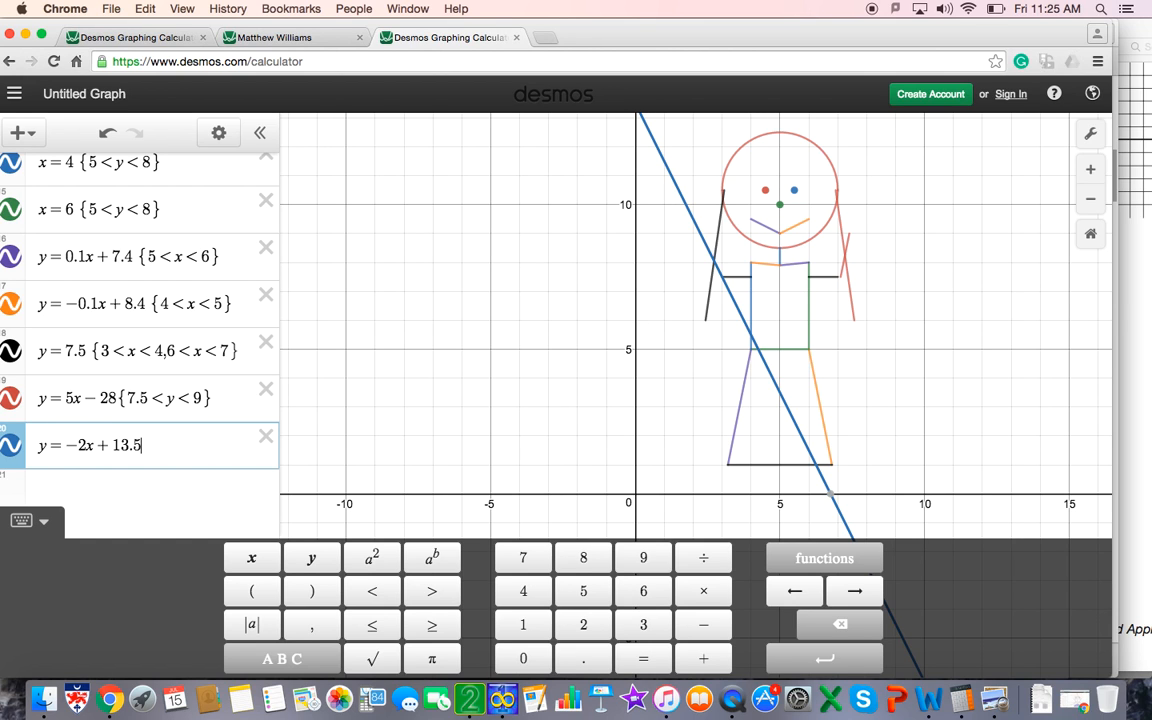
{"action": "type", "text": "{"}
{"action": "type", "text": "5.5<"}
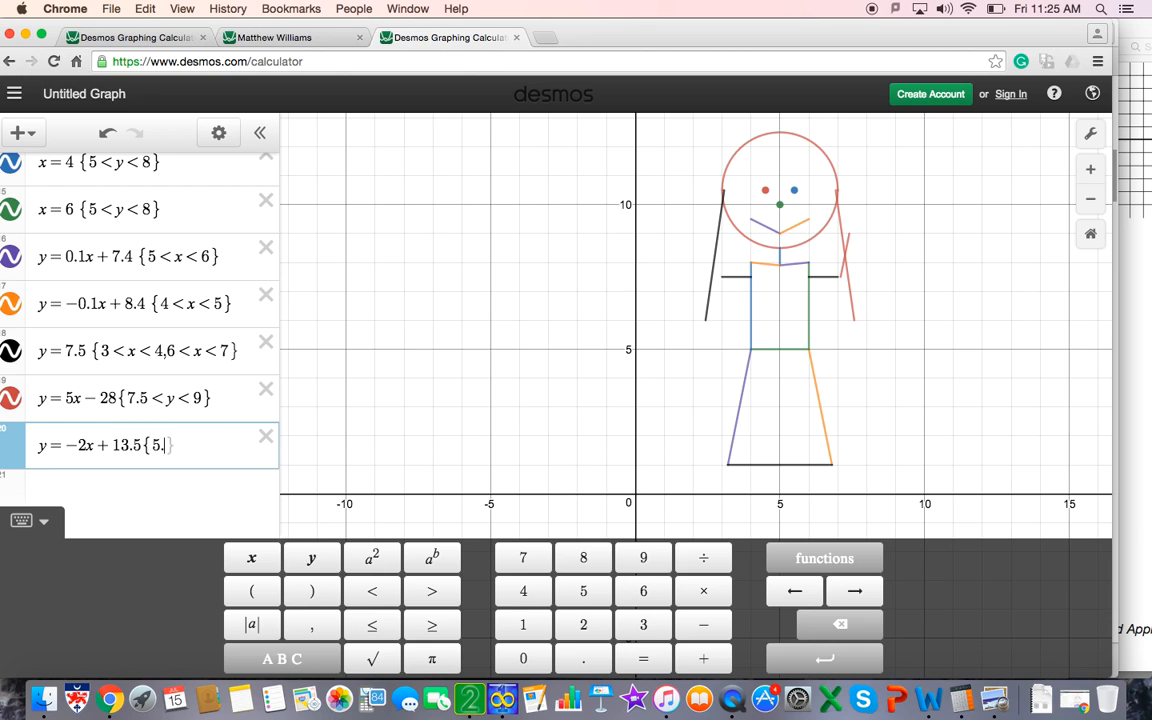
{"action": "type", "text": "y"}
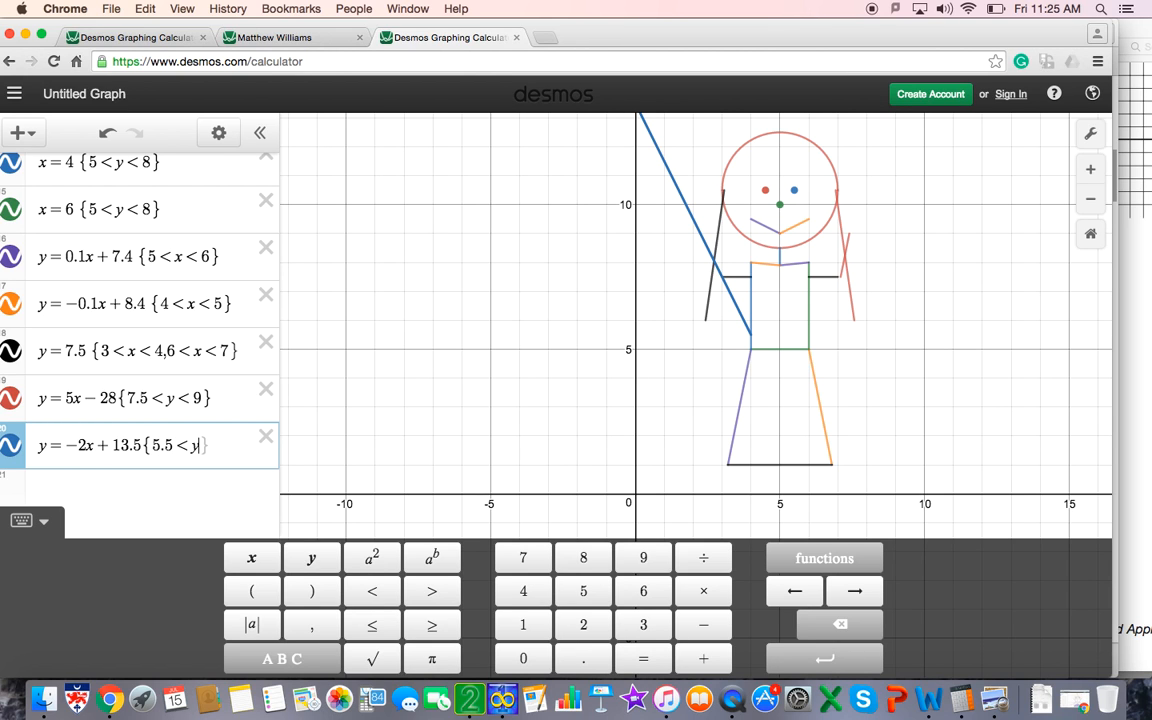
{"action": "type", "text": "<7.5"}
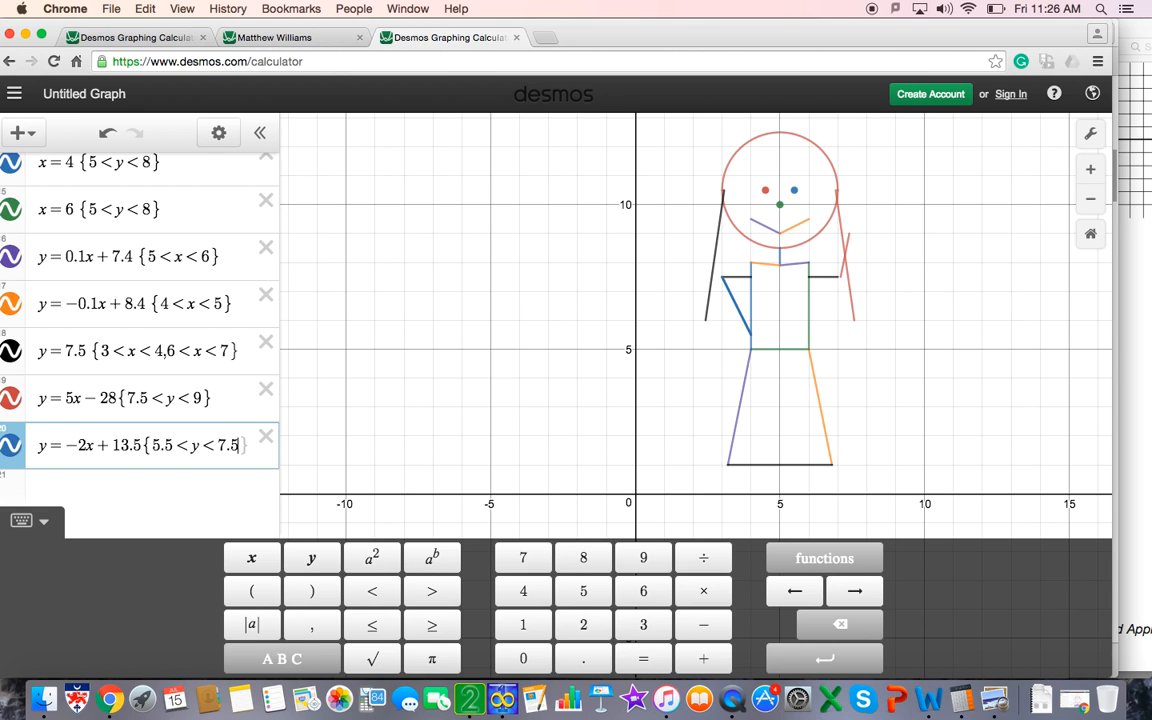
{"action": "type", "text": "}"}
{"action": "key", "text": "Return"}
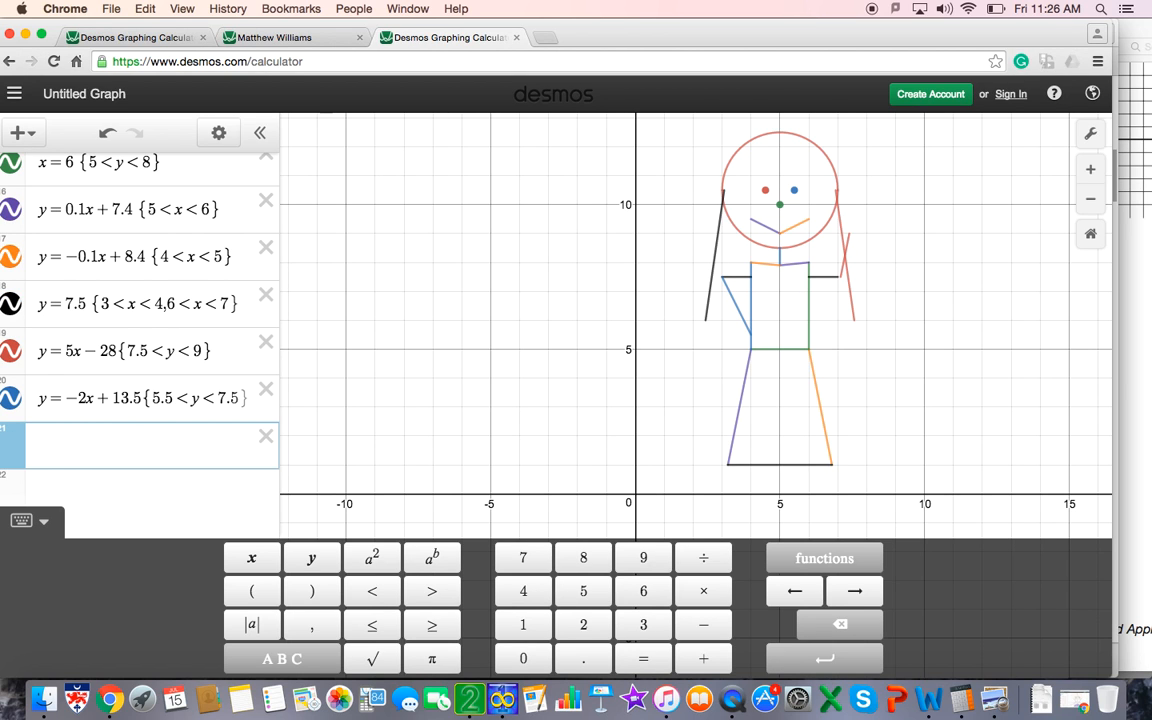
Add the left leg below the skirt as the vertical line x = 4 {0 < y < 1}.
{"action": "type", "text": "x = 4"}
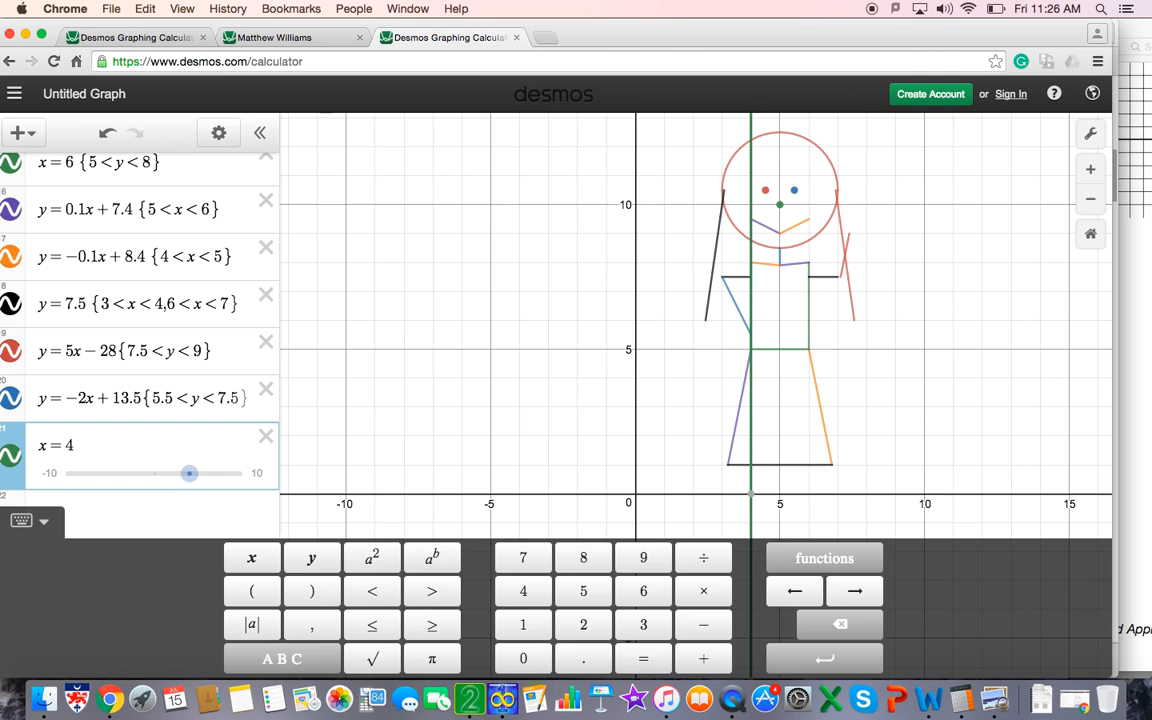
{"action": "type", "text": "{"}
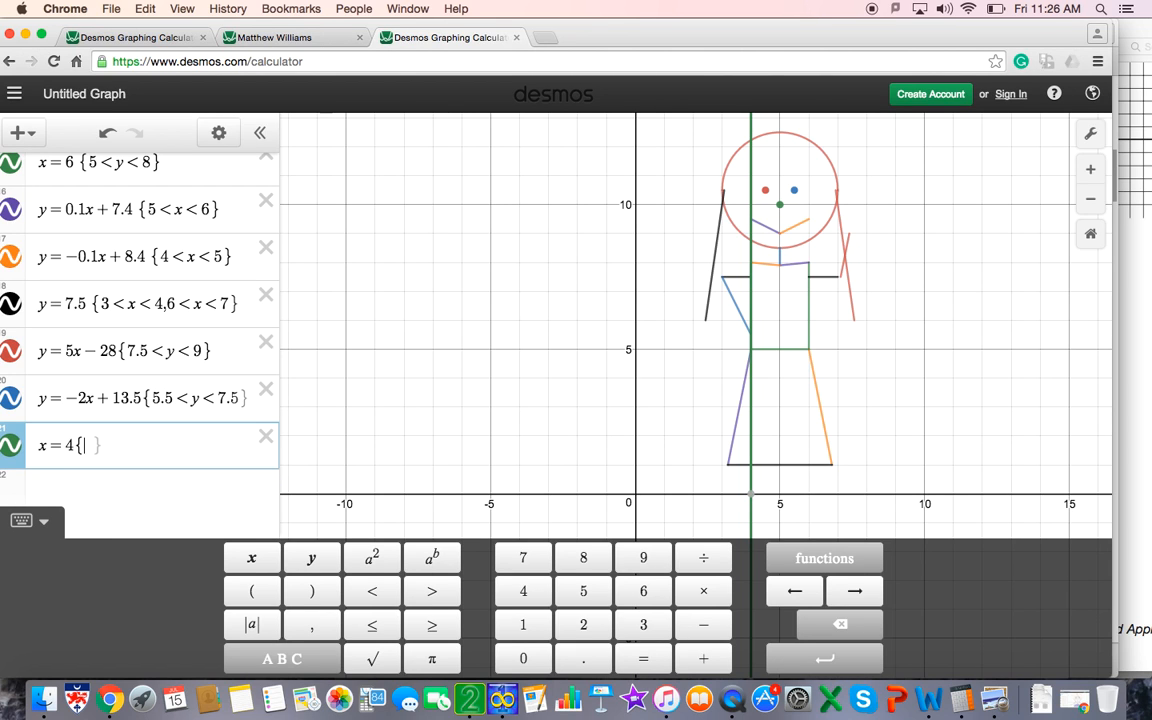
{"action": "type", "text": "0 < "}
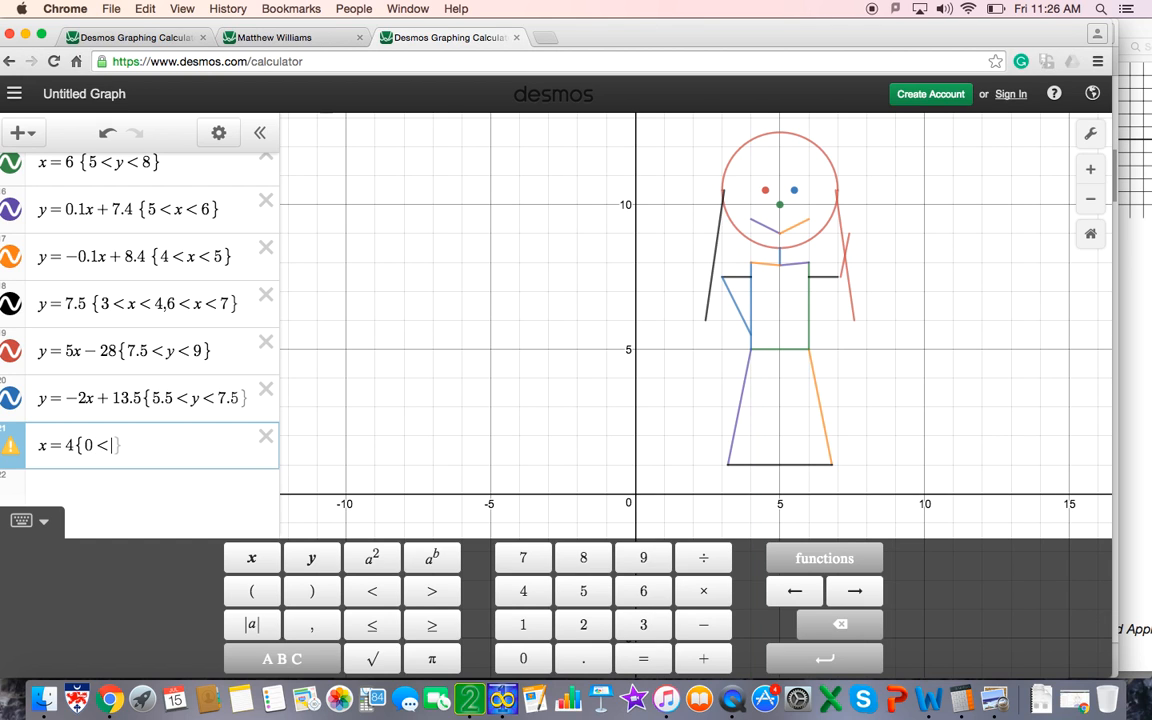
{"action": "type", "text": "y "}
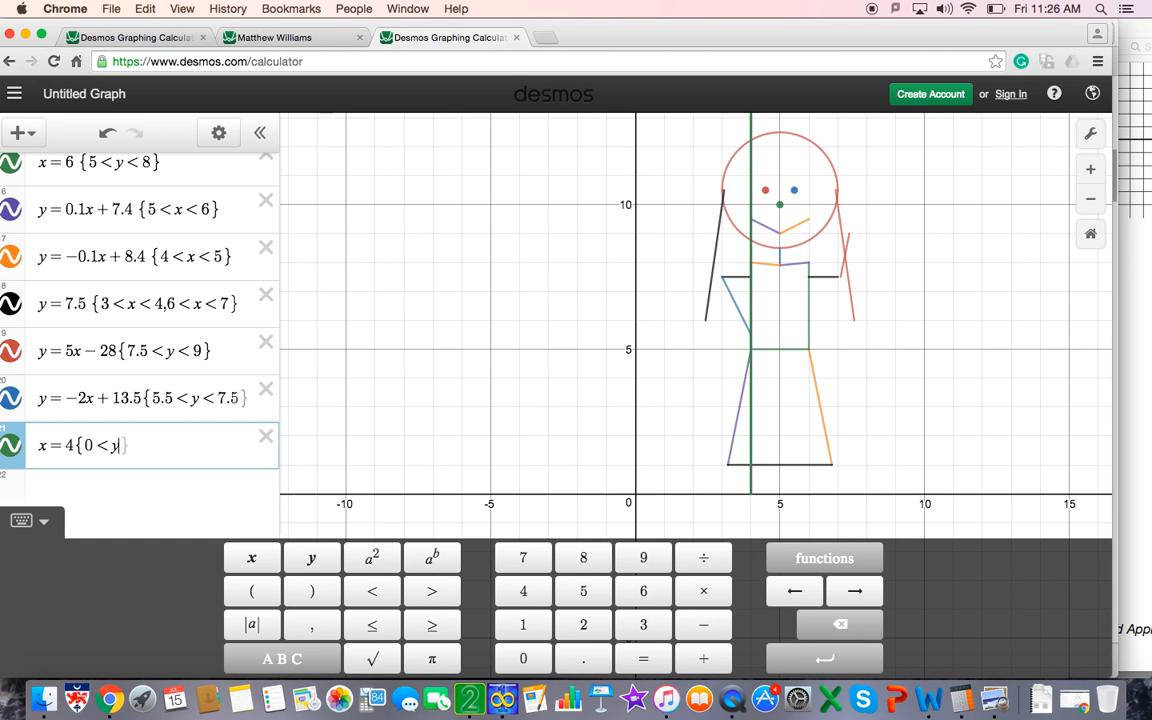
{"action": "type", "text": "< 1"}
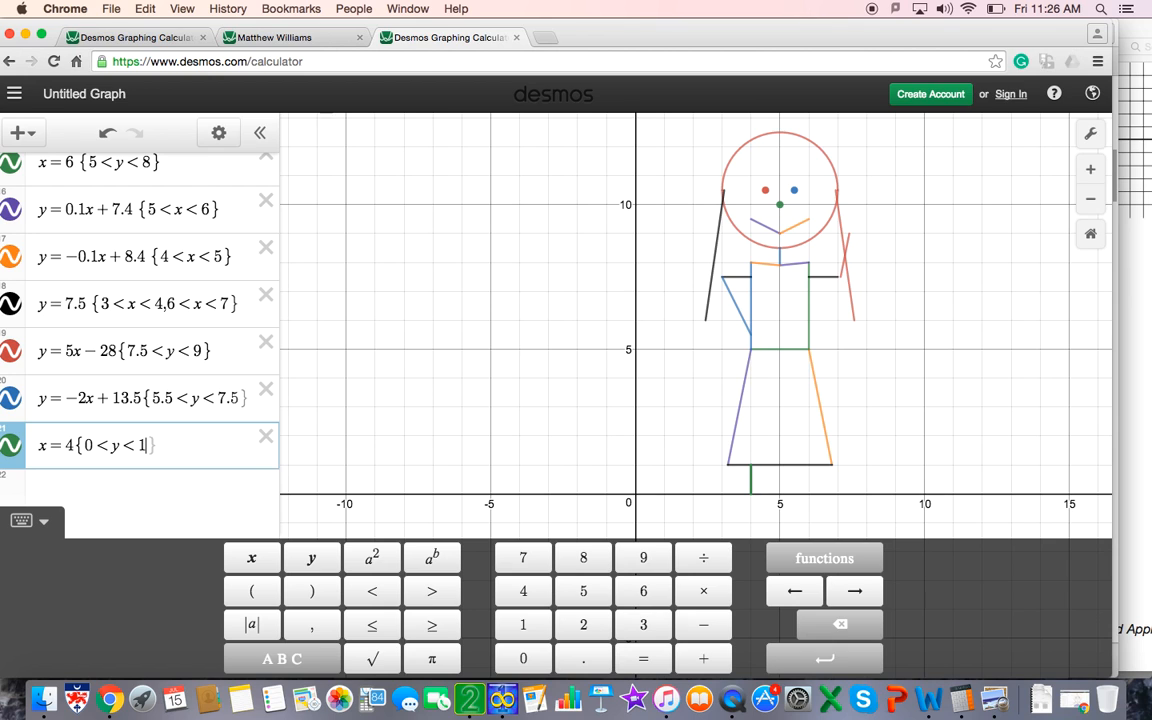
{"action": "key", "text": "Right"}
{"action": "key", "text": "Return"}
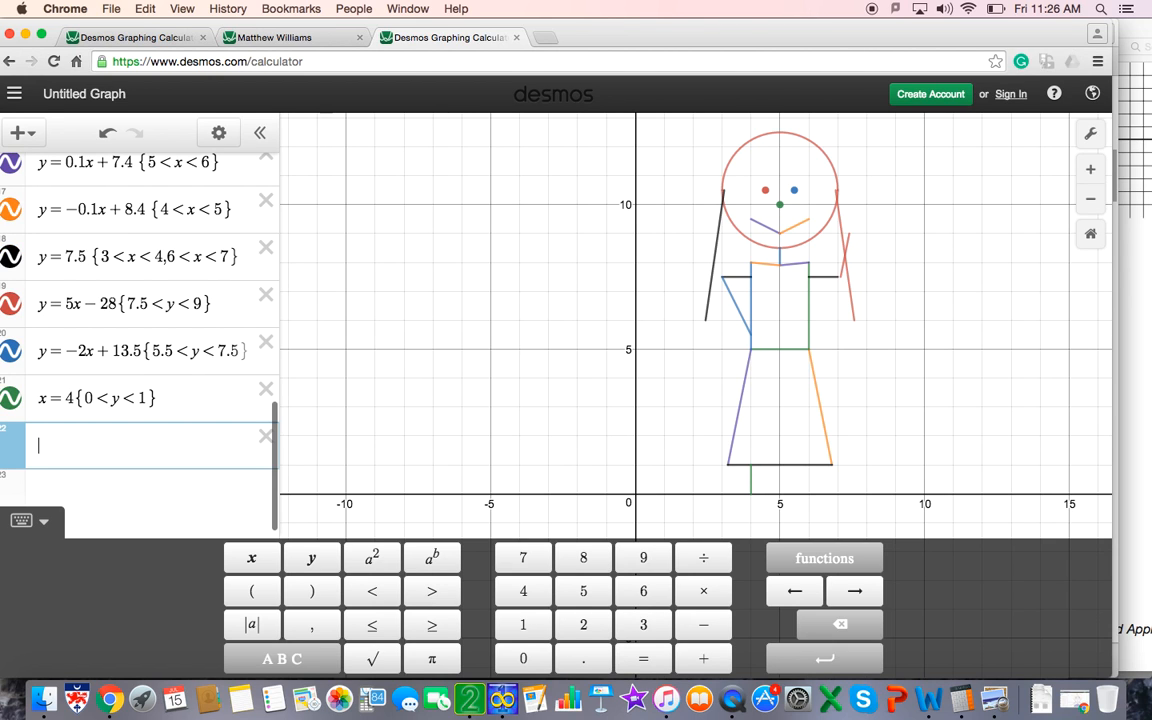
Add the right leg below the skirt as the vertical line x = 6 {0 < y < 1}.
{"action": "type", "text": "x"}
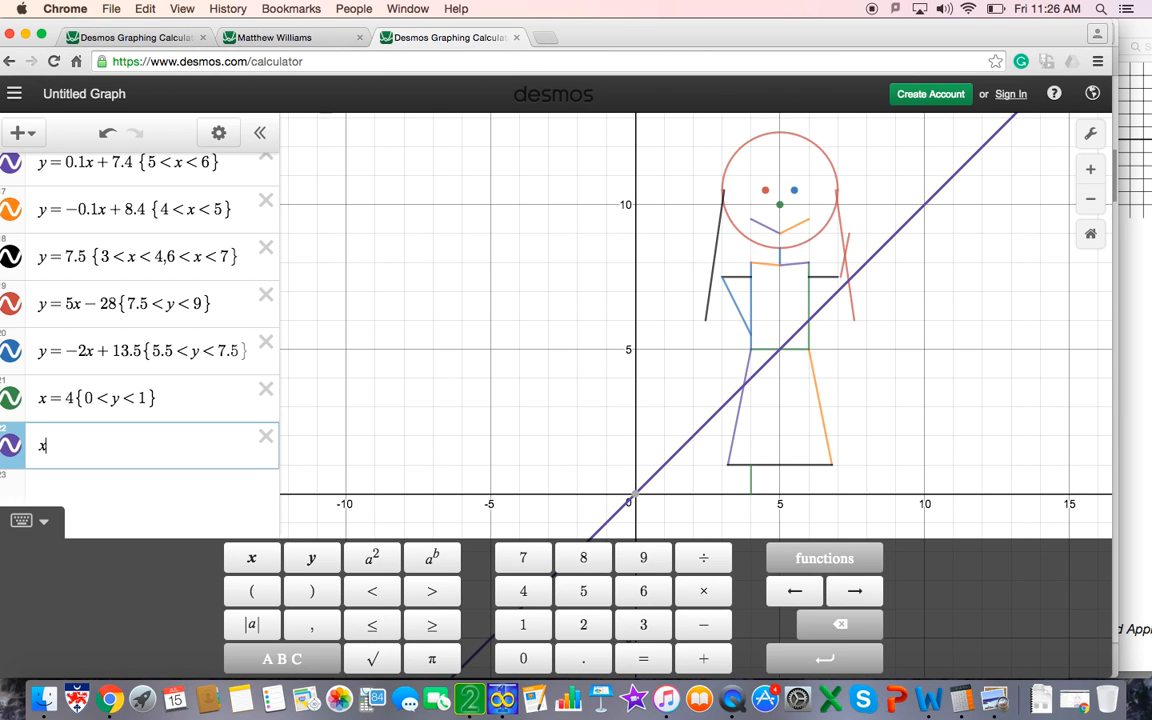
{"action": "type", "text": "_6"}
{"action": "key", "text": "BackSpace"}
{"action": "key", "text": "BackSpace"}
{"action": "type", "text": "=6"}
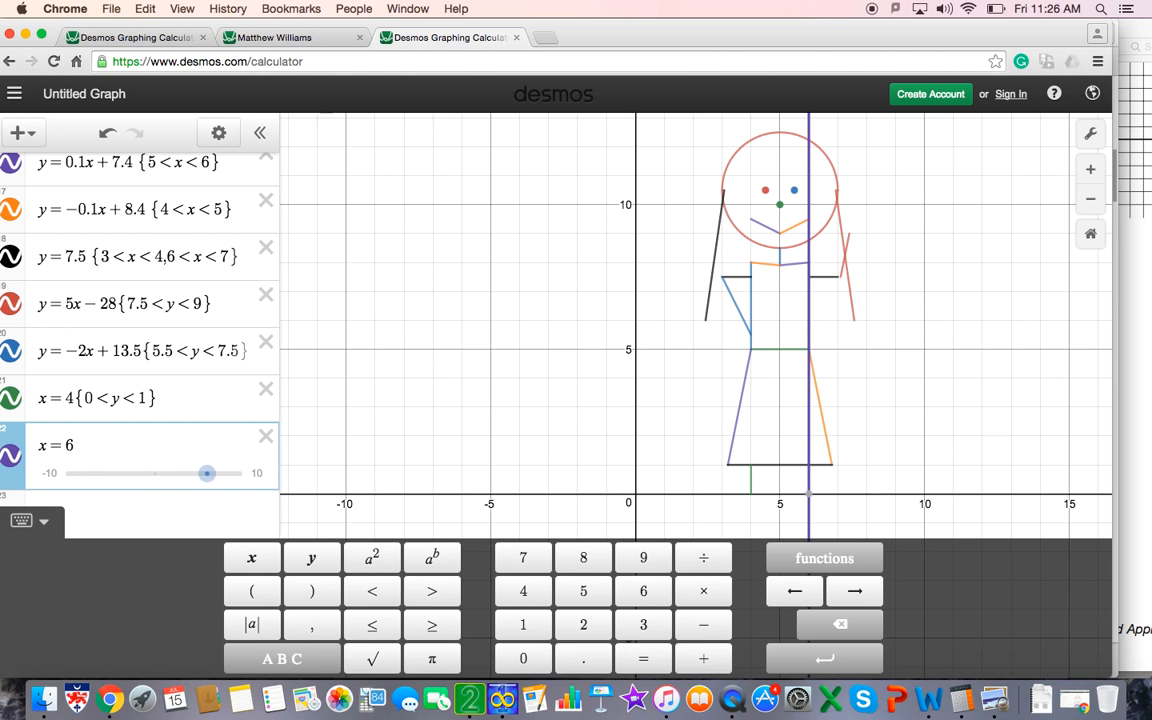
{"action": "type", "text": "{"}
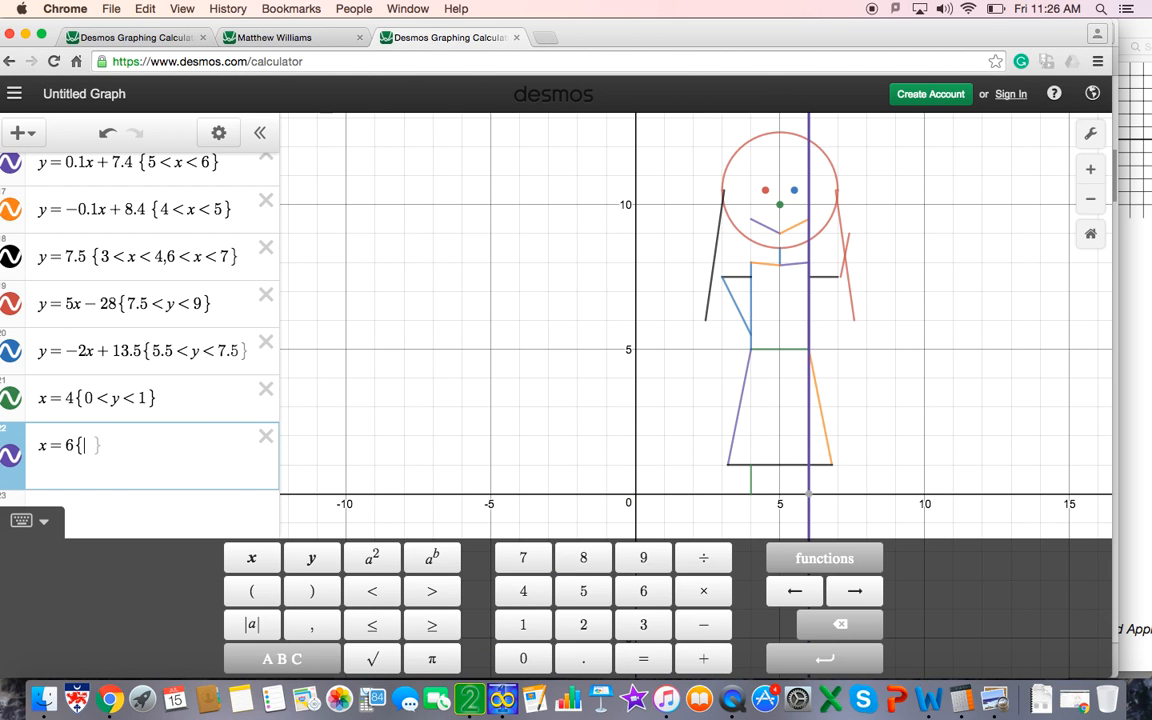
{"action": "type", "text": "0"}
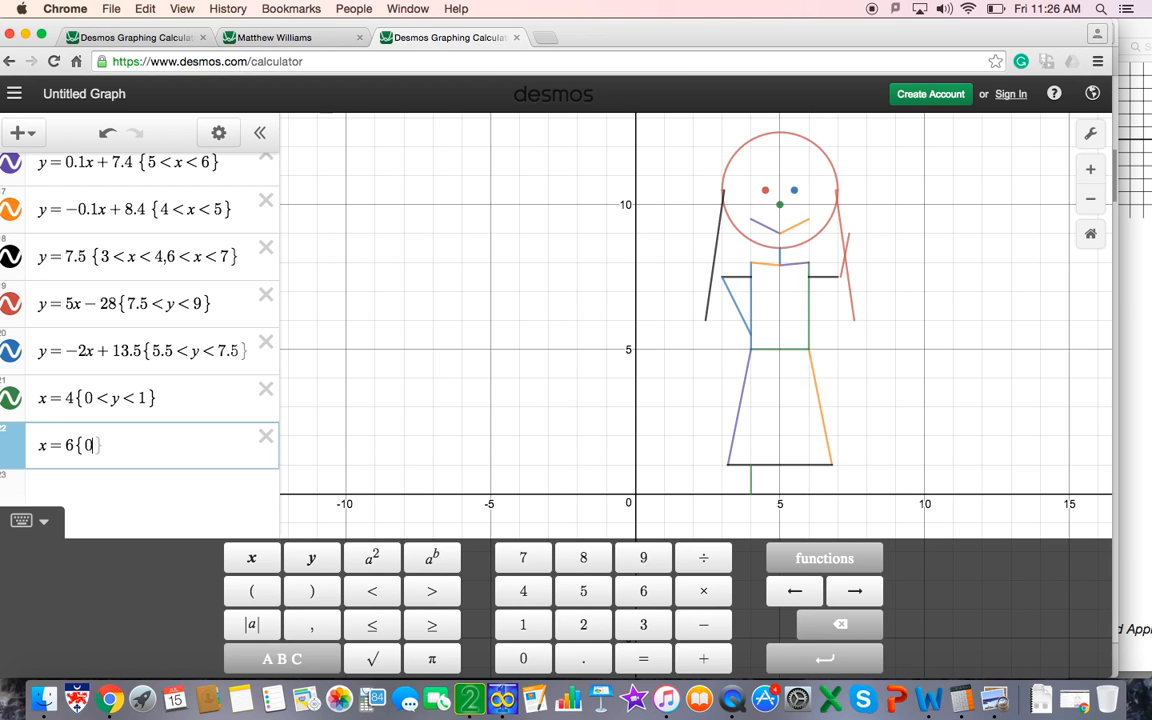
{"action": "type", "text": "<y<1"}
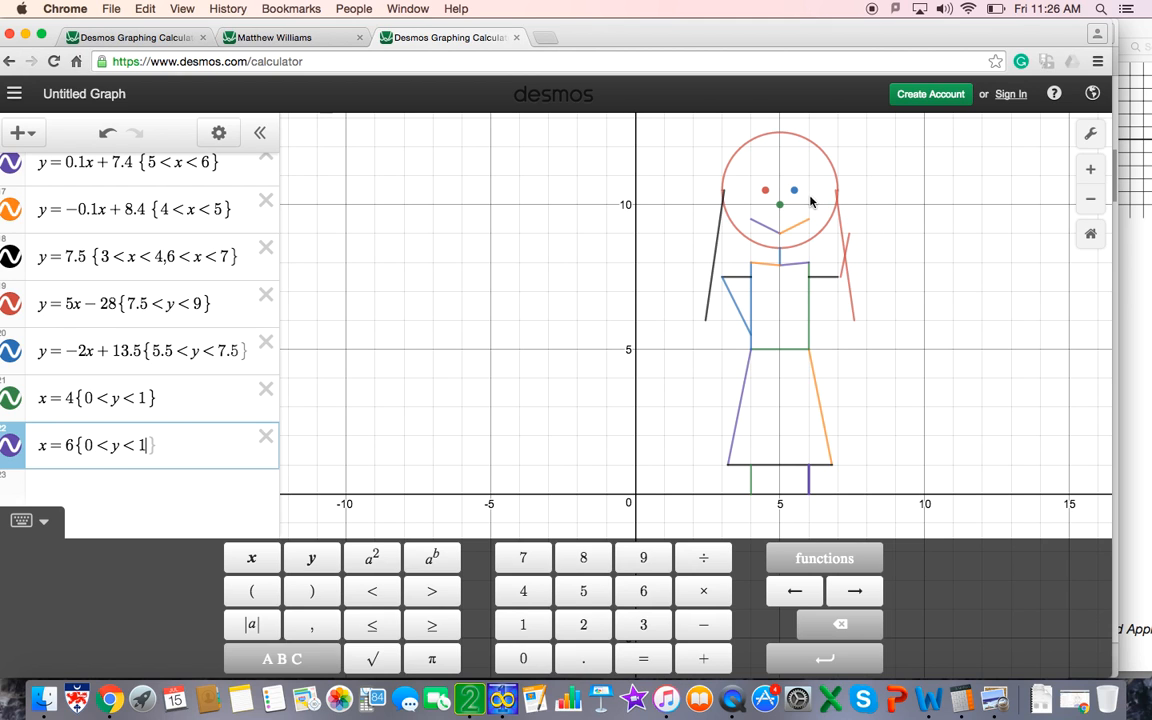
Change the colour of the right eye point (5.5, 10.5) to red.
{"action": "scroll", "coordinate": [782, 257], "scroll_direction": "up", "scroll_amount": 3}
{"action": "scroll", "coordinate": [782, 257], "scroll_direction": "down", "scroll_amount": 3}
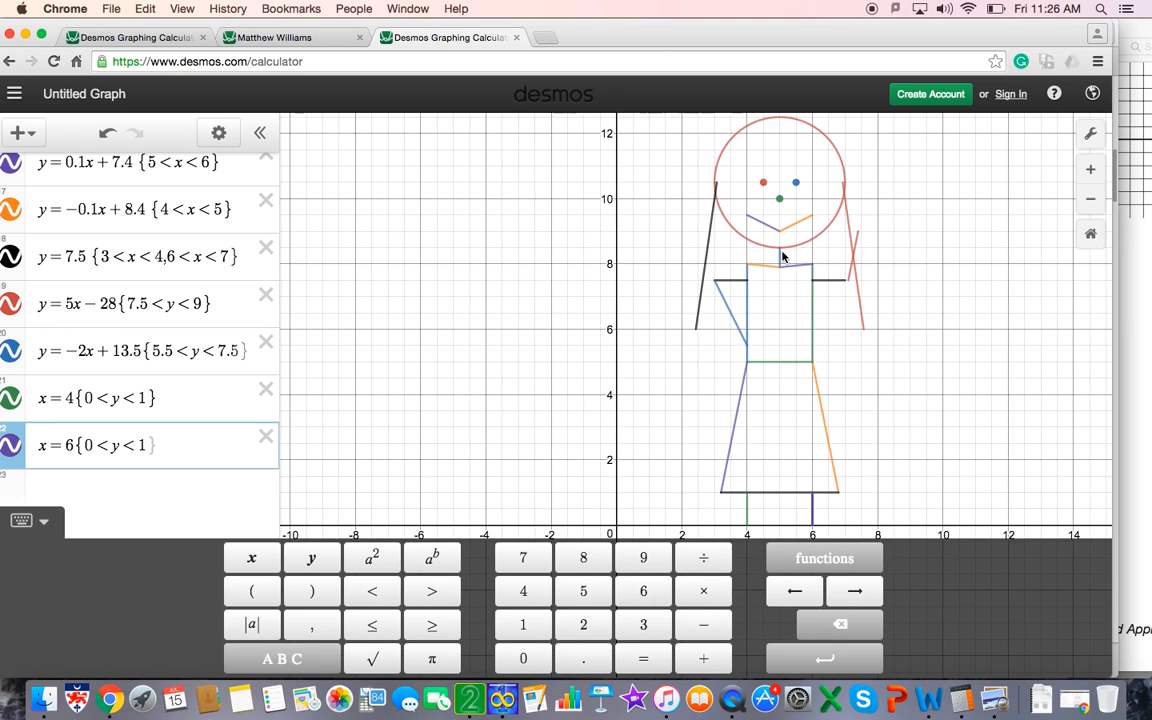
{"action": "scroll", "coordinate": [782, 257], "scroll_direction": "up", "scroll_amount": 1}
{"action": "scroll", "coordinate": [782, 257], "scroll_direction": "down", "scroll_amount": 2}
{"action": "left_click", "coordinate": [781, 258]}
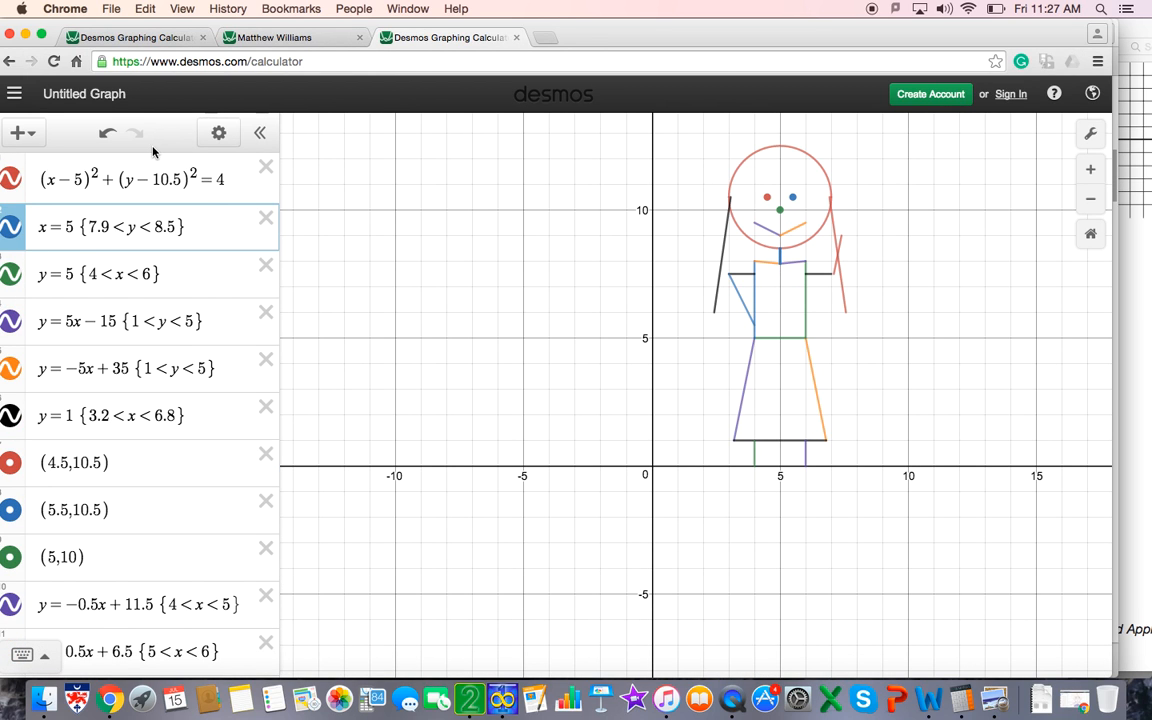
{"action": "left_click", "coordinate": [792, 198]}
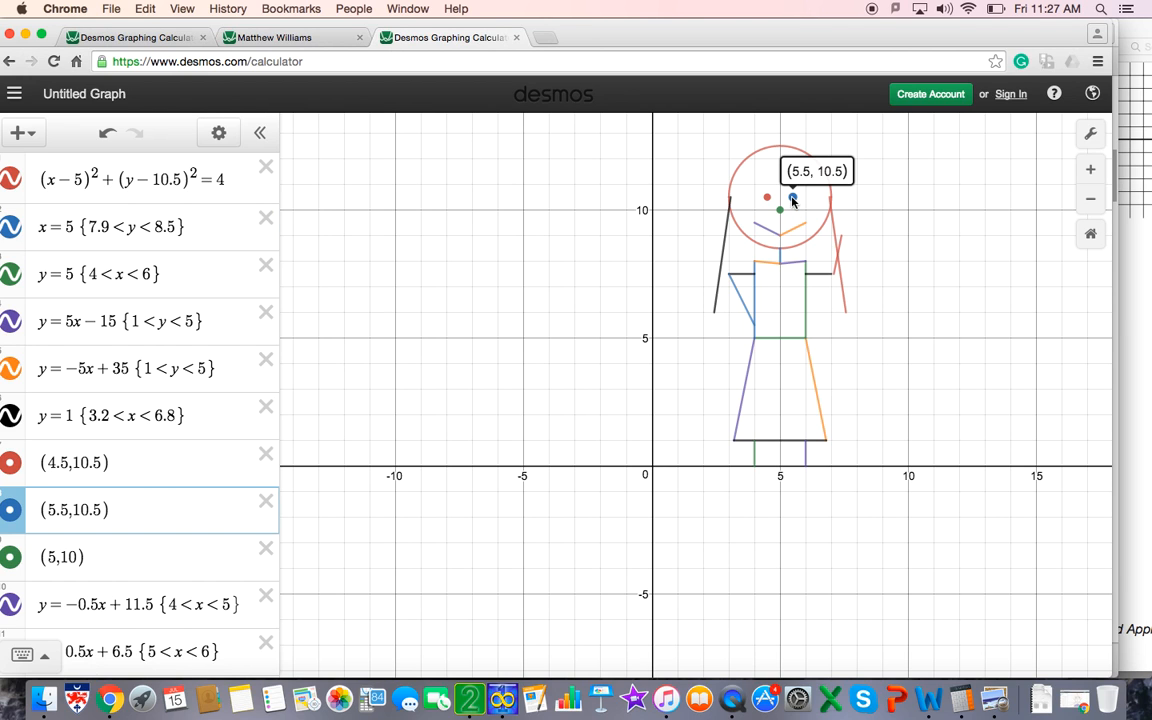
{"action": "left_click", "coordinate": [13, 513]}
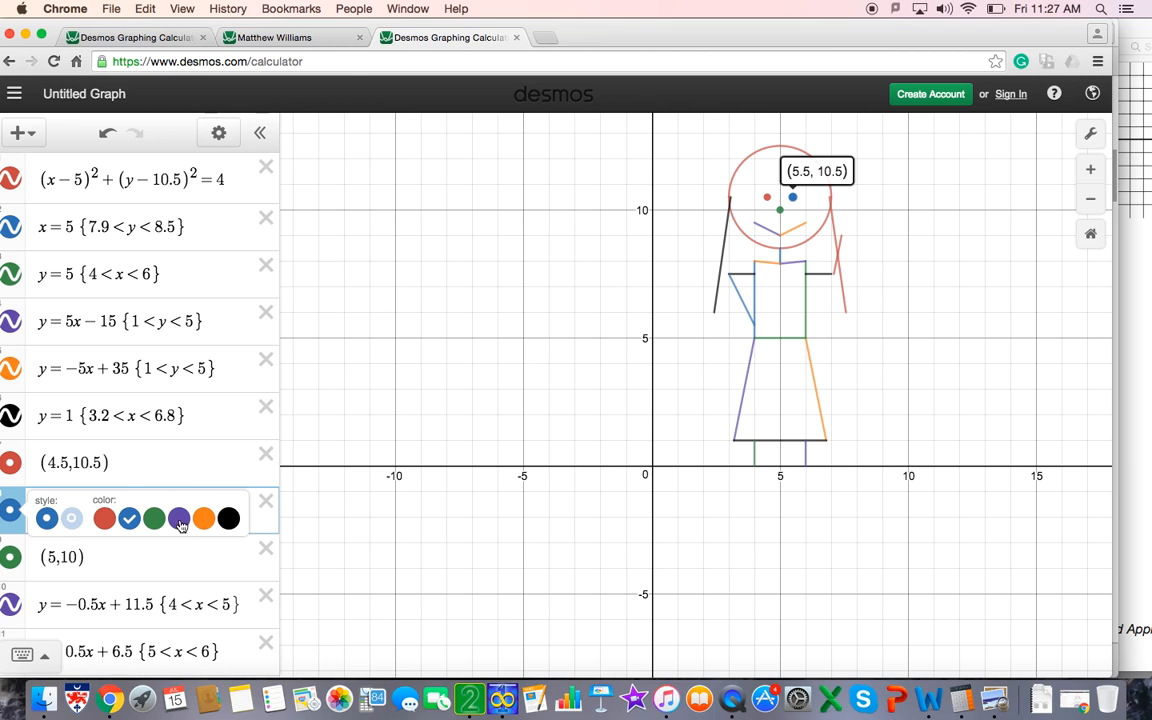
{"action": "left_click", "coordinate": [106, 520]}
{"action": "left_click", "coordinate": [498, 350]}
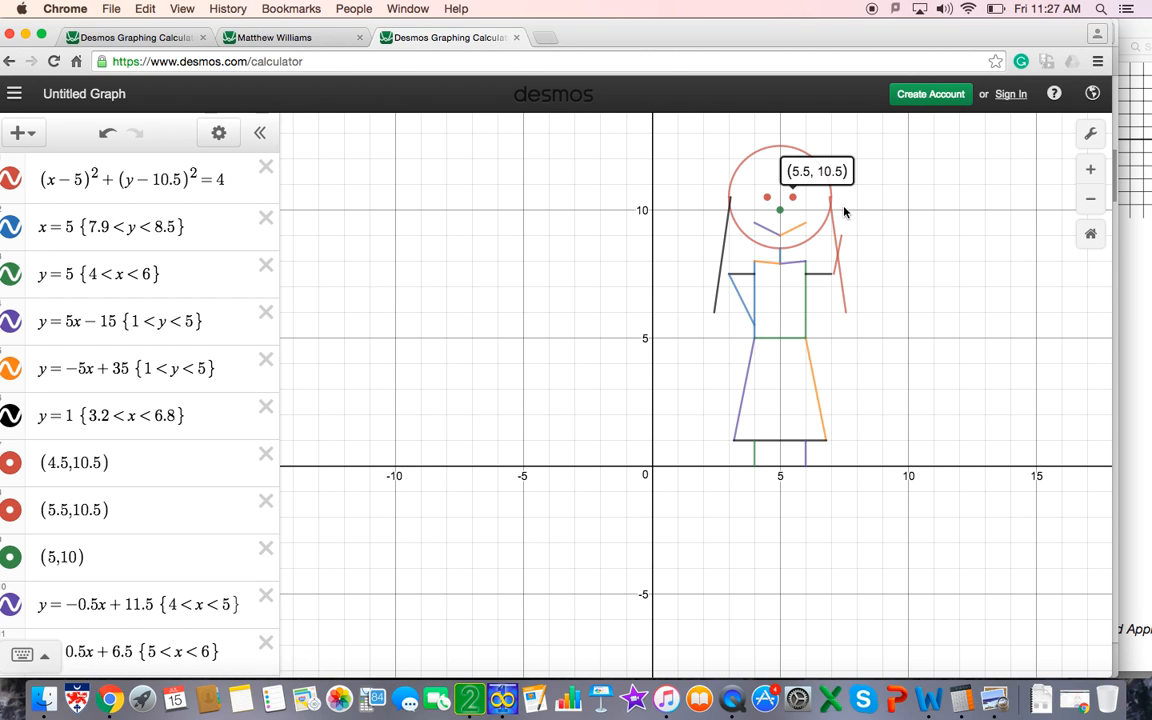
Switch to the other open graph that holds the finished portrait drawing.
{"action": "left_click", "coordinate": [303, 37]}
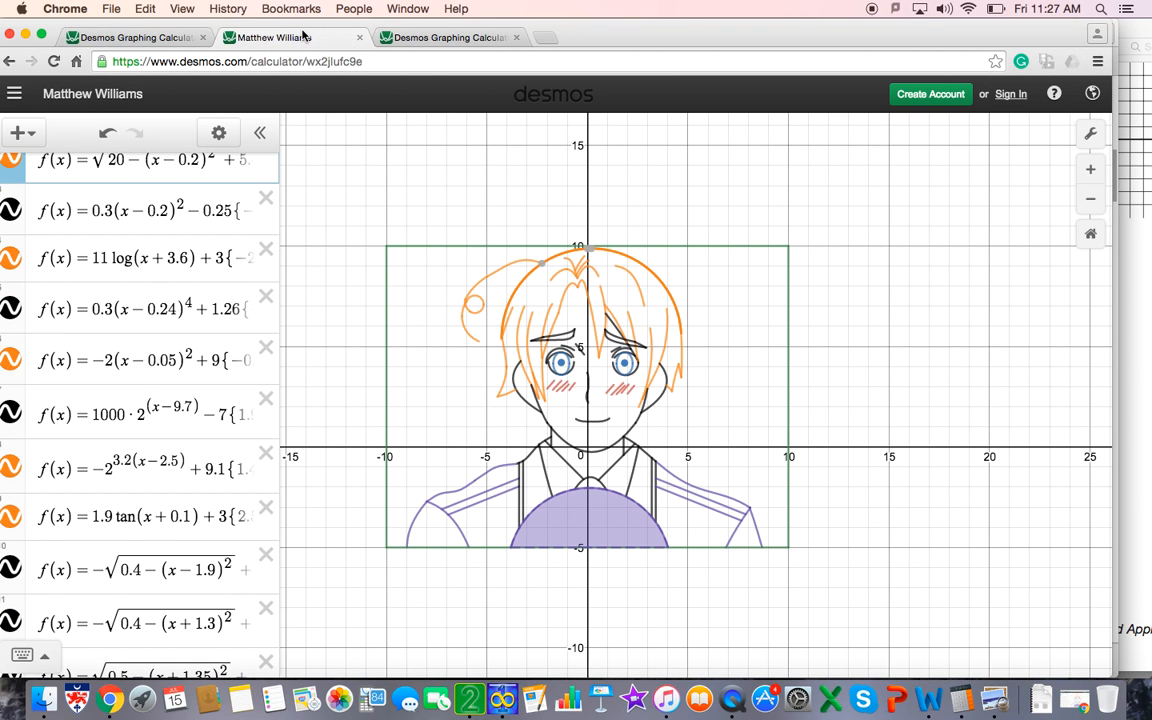